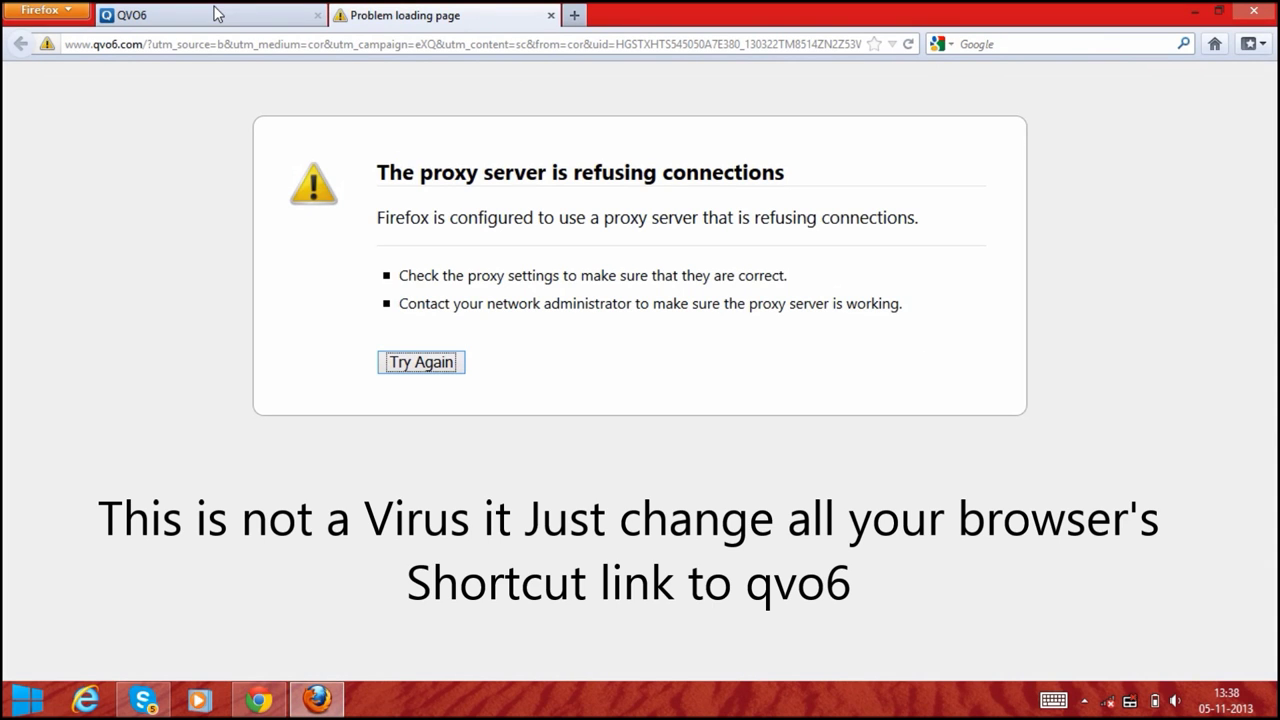
Step: Examine the qvo6 start page in Firefox and read through the full start page address in Internet Explorer
{"action": "left_click", "coordinate": [217, 13]}
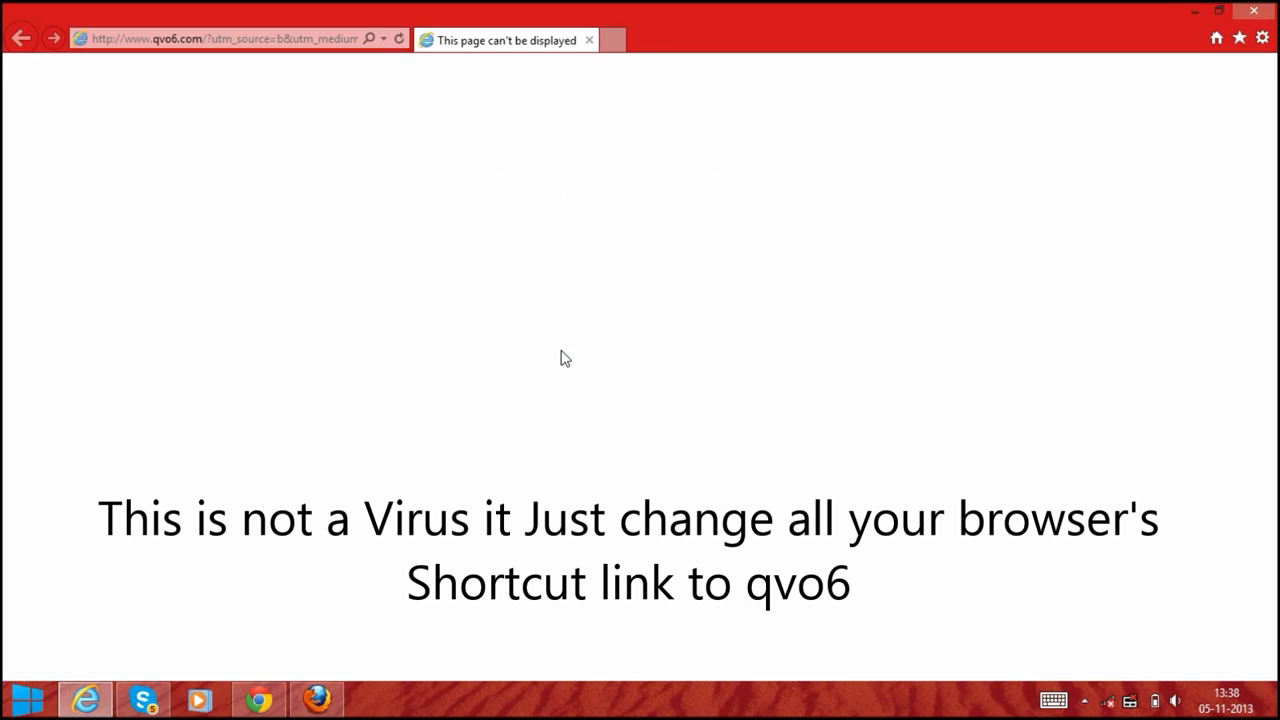
{"action": "left_click", "coordinate": [277, 48]}
{"action": "left_click", "coordinate": [336, 38]}
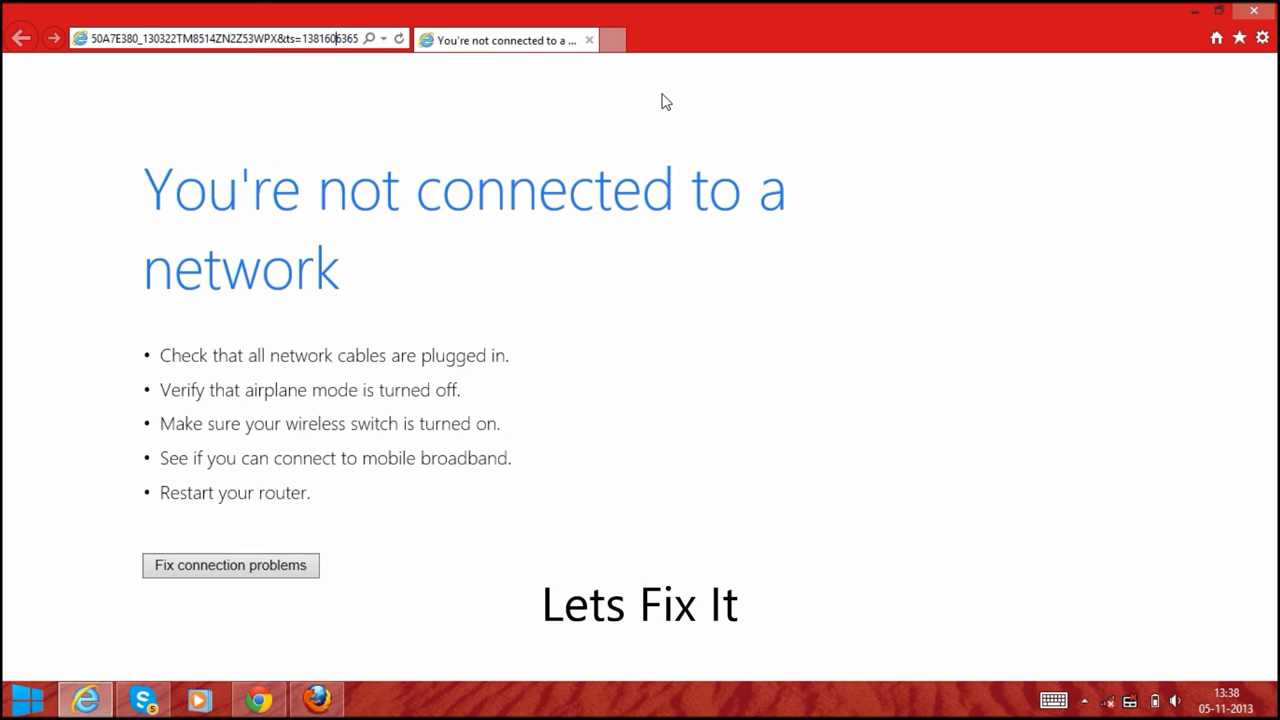
{"action": "key", "text": "Left"}
{"action": "key", "text": "Left"}
{"action": "key", "text": "Left"}
{"action": "key", "text": "Left"}
{"action": "key", "text": "Left"}
{"action": "key", "text": "Left"}
{"action": "key", "text": "Left"}
{"action": "key", "text": "Left"}
{"action": "key", "text": "Left"}
{"action": "key", "text": "Left"}
{"action": "key", "text": "Left"}
{"action": "key", "text": "Left"}
{"action": "key", "text": "Left"}
{"action": "key", "text": "Left"}
{"action": "key", "text": "Left"}
{"action": "key", "text": "Left"}
{"action": "key", "text": "Left"}
{"action": "key", "text": "Left"}
{"action": "key", "text": "Left"}
{"action": "key", "text": "Left"}
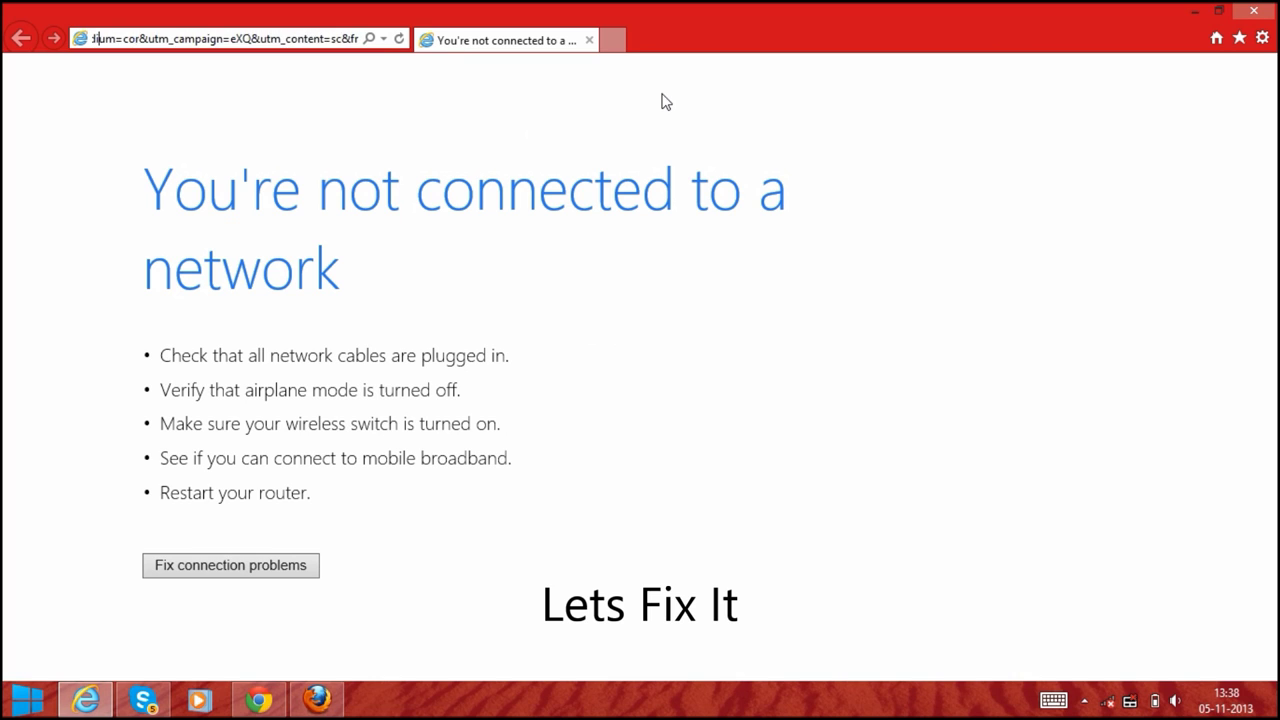
{"action": "key", "text": "Left"}
{"action": "key", "text": "Left"}
{"action": "key", "text": "Left"}
{"action": "key", "text": "Left"}
{"action": "key", "text": "Left"}
{"action": "key", "text": "Left"}
{"action": "key", "text": "Left"}
{"action": "key", "text": "Left"}
{"action": "key", "text": "Left"}
{"action": "key", "text": "Left"}
{"action": "key", "text": "Left"}
{"action": "key", "text": "Left"}
{"action": "key", "text": "Left"}
{"action": "key", "text": "Left"}
{"action": "key", "text": "Left"}
{"action": "key", "text": "Left"}
{"action": "key", "text": "Left"}
{"action": "key", "text": "Left"}
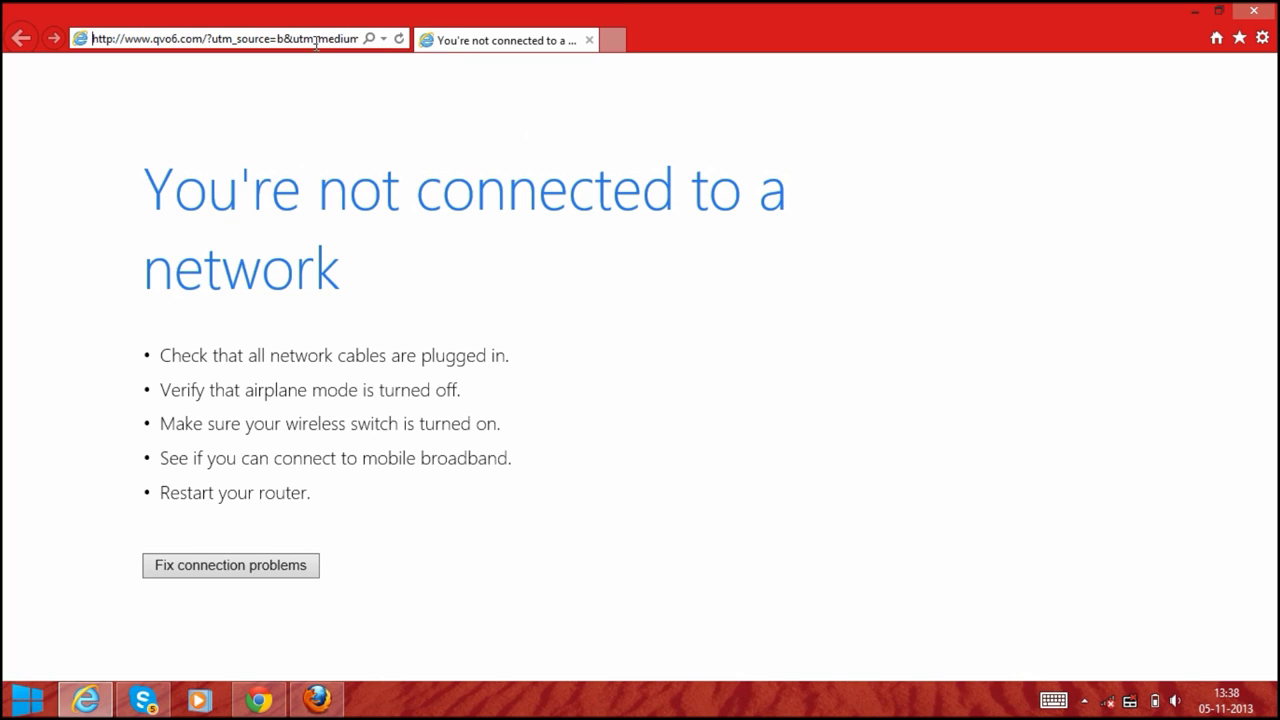
Step: Make Bing the default search provider in Internet Explorer's add-on management
{"action": "left_click", "coordinate": [1262, 37]}
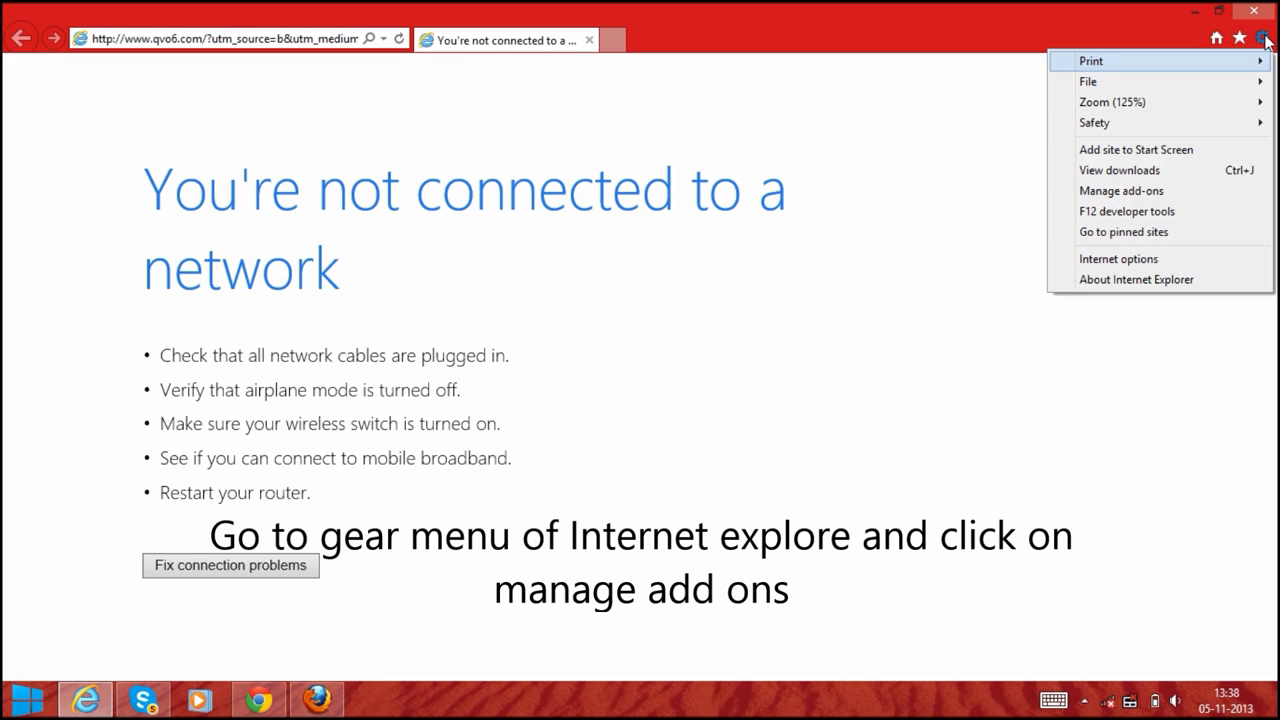
{"action": "left_click", "coordinate": [1102, 190]}
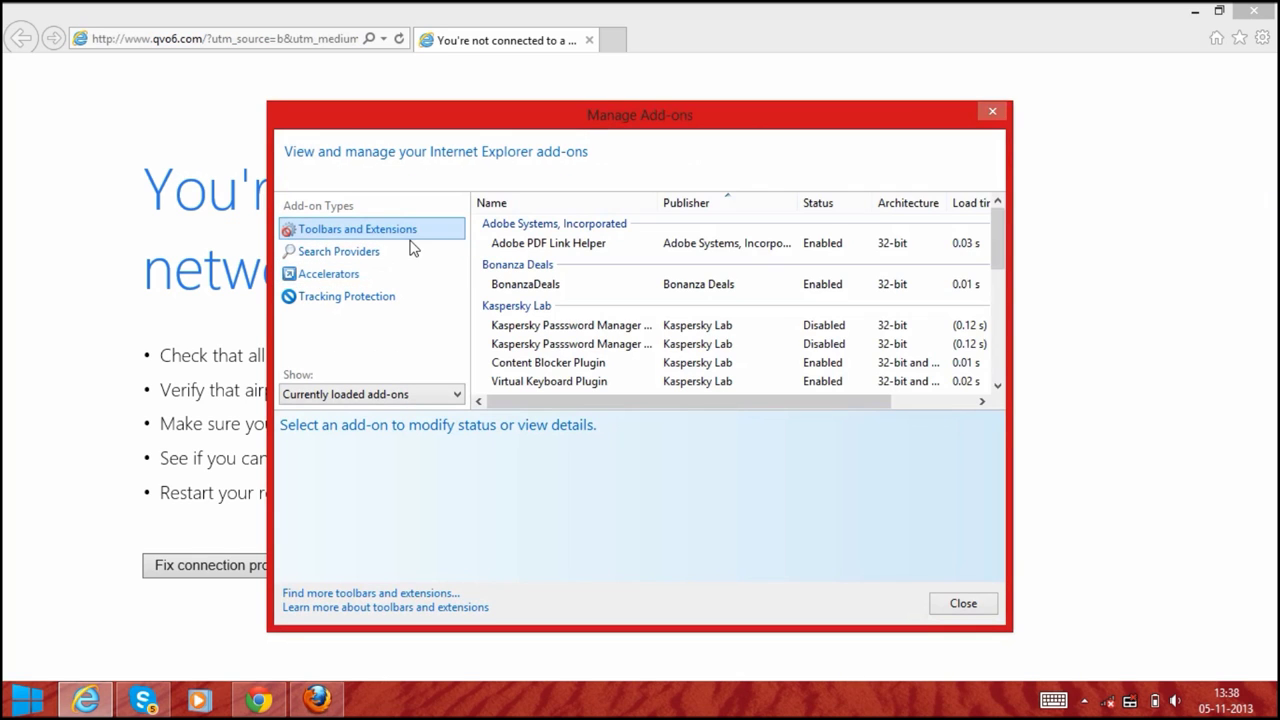
{"action": "left_click", "coordinate": [402, 257]}
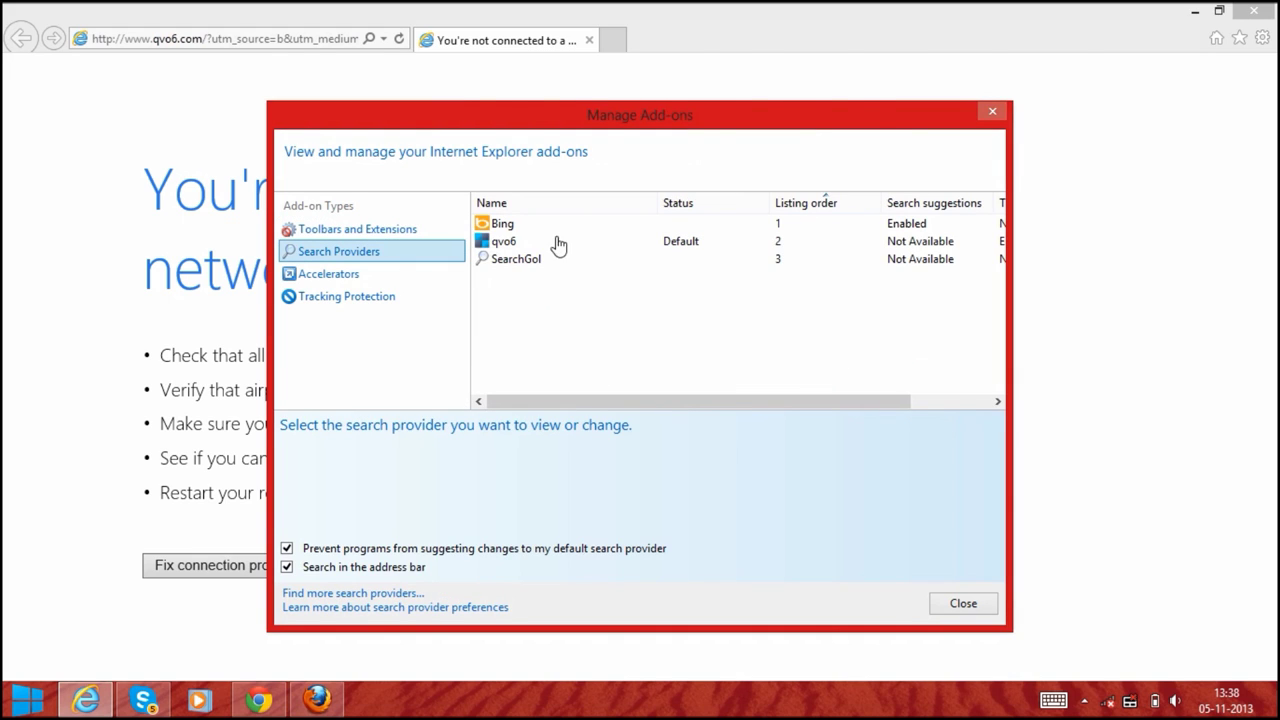
{"action": "left_click", "coordinate": [500, 243]}
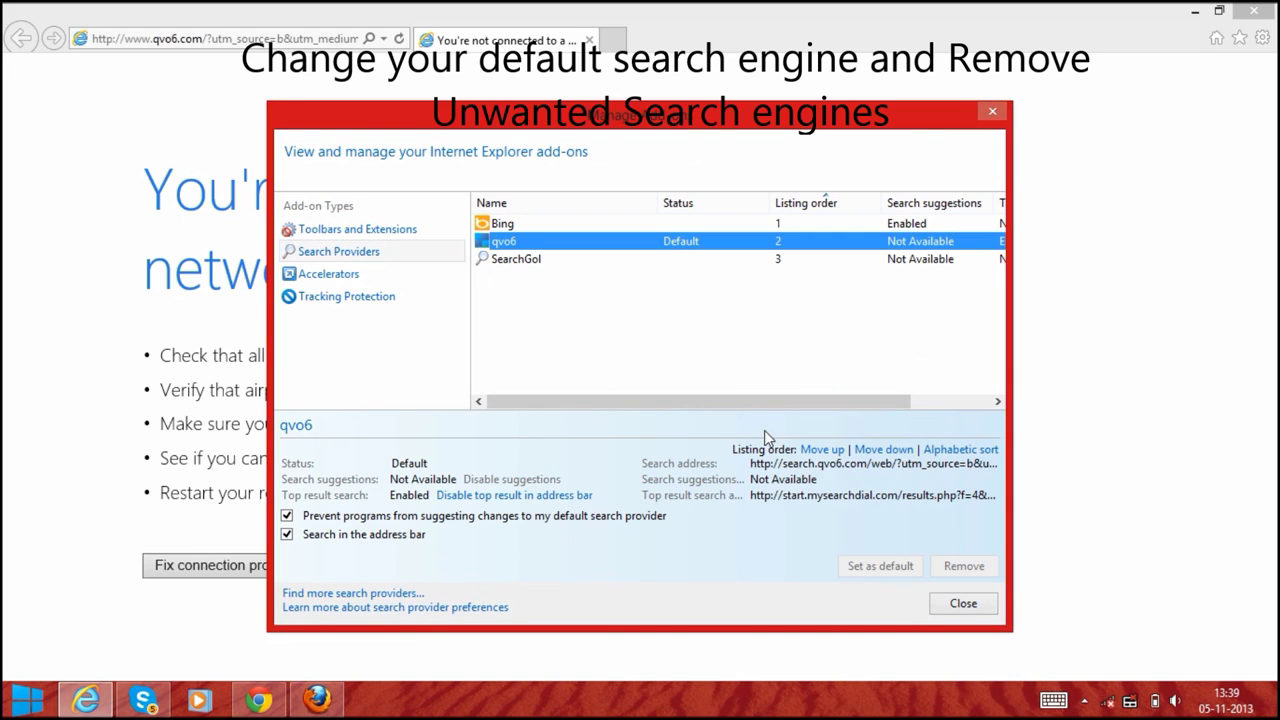
{"action": "left_click", "coordinate": [689, 228]}
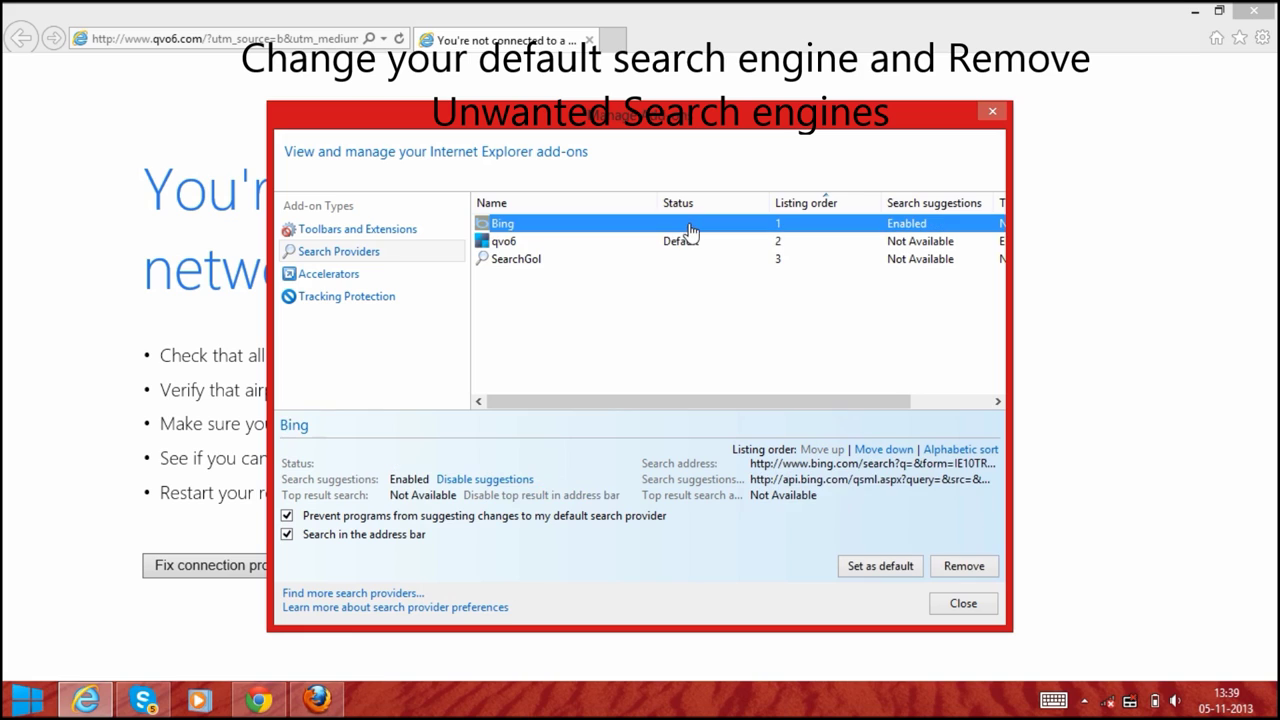
{"action": "left_click", "coordinate": [855, 567]}
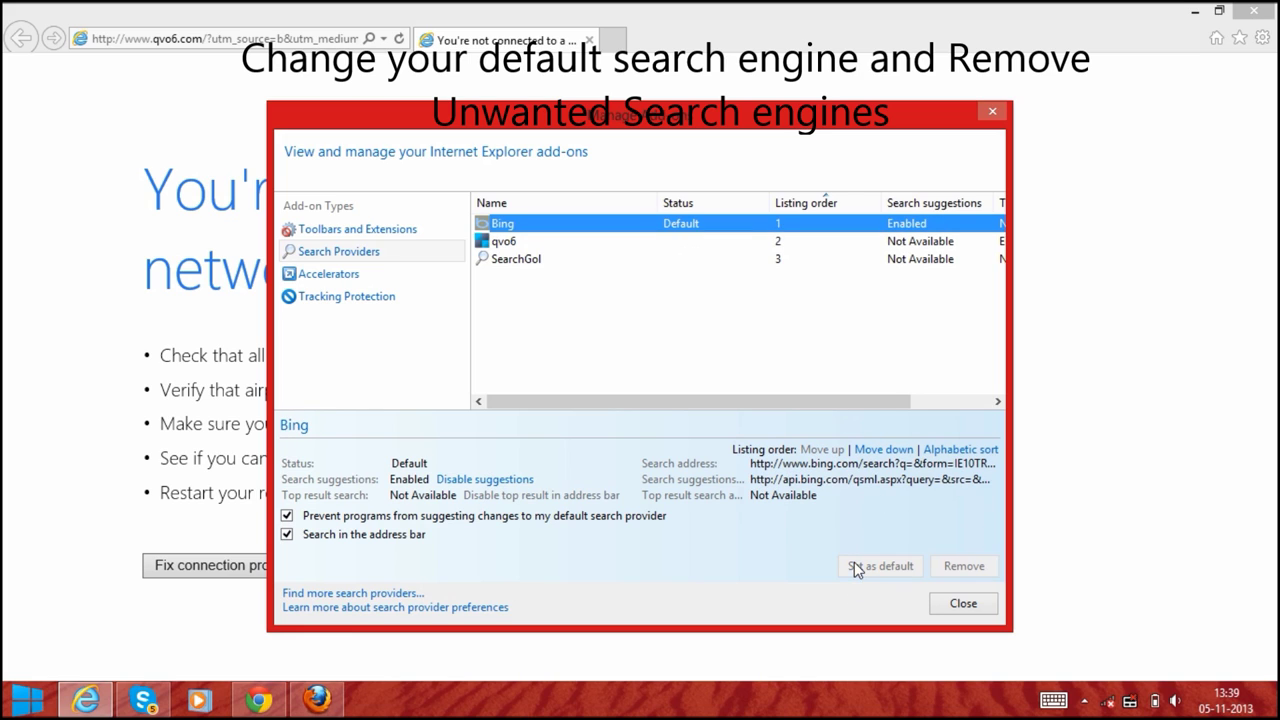
Step: Remove the qvo6 and SearchGol search providers and look over the installed toolbars and extensions
{"action": "left_click", "coordinate": [508, 245]}
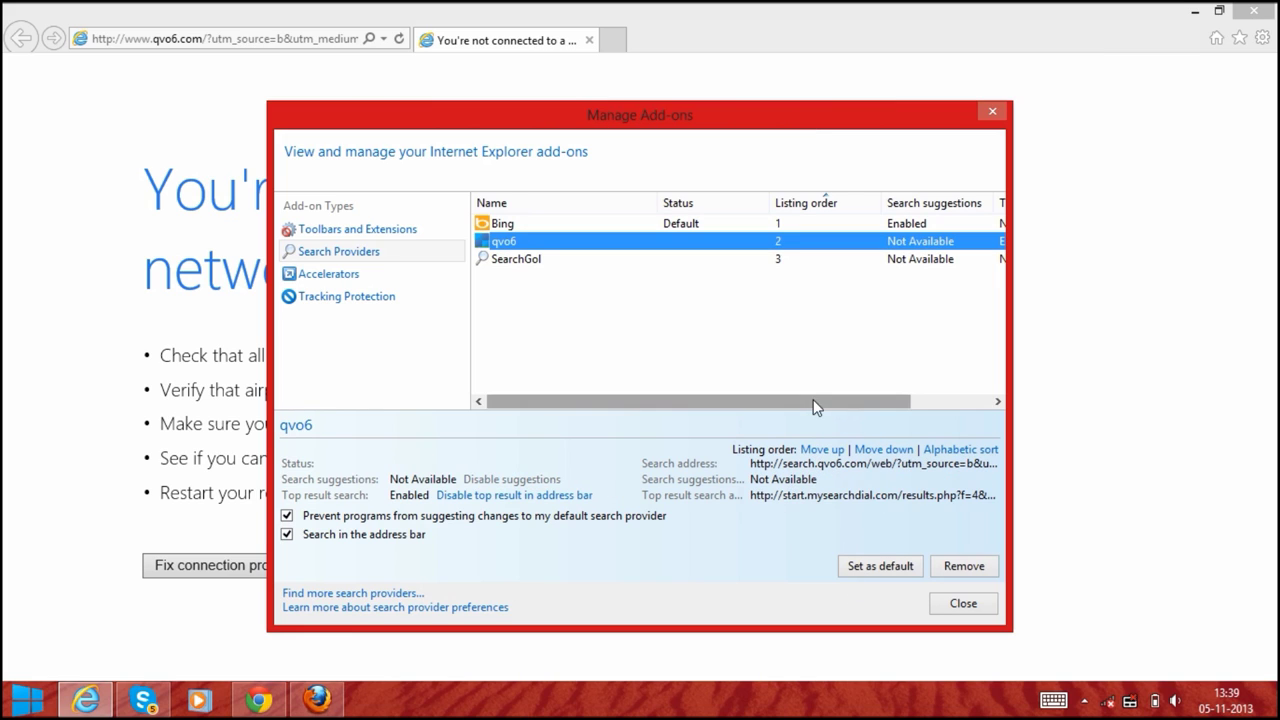
{"action": "left_click", "coordinate": [963, 568]}
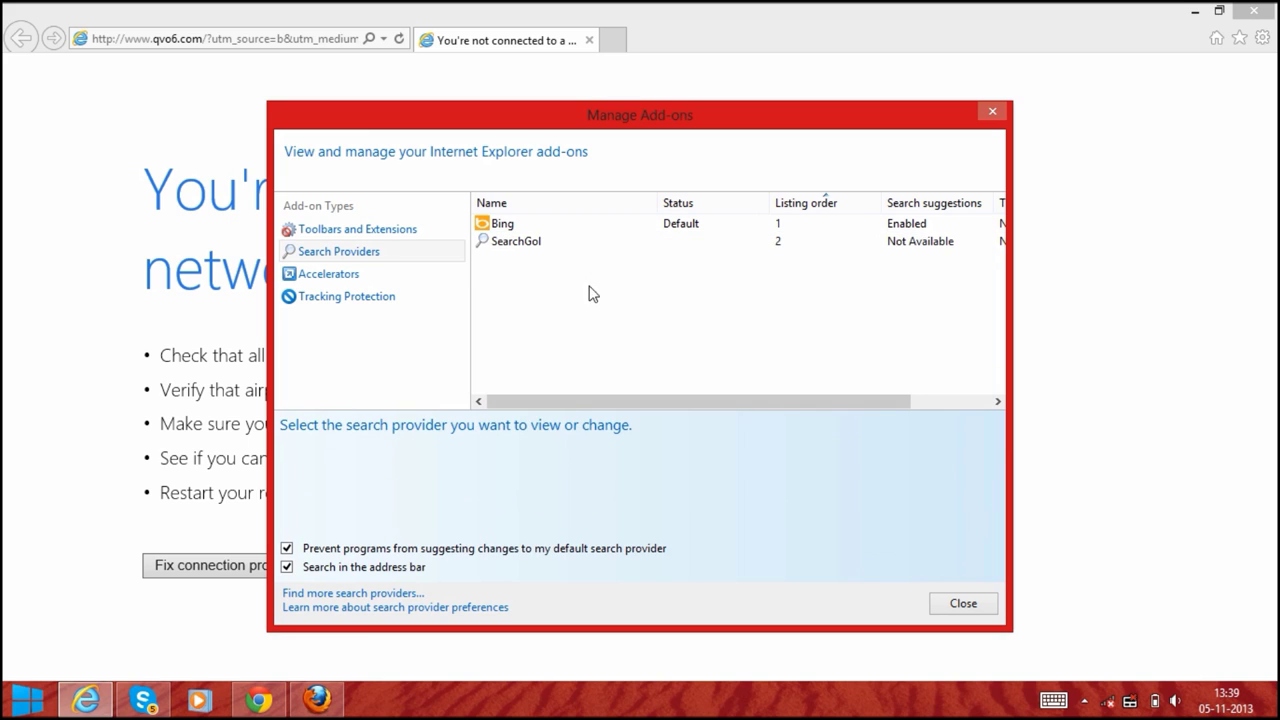
{"action": "left_click", "coordinate": [512, 243]}
{"action": "left_click", "coordinate": [965, 567]}
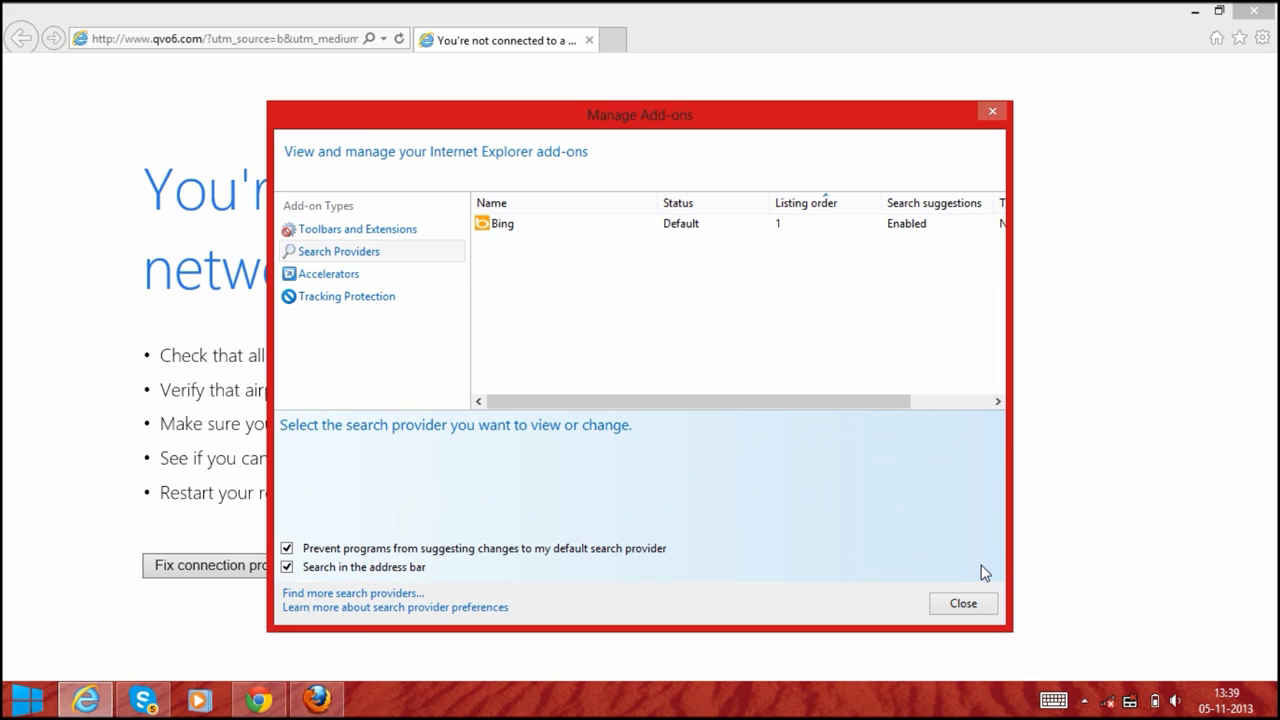
{"action": "left_click", "coordinate": [388, 233]}
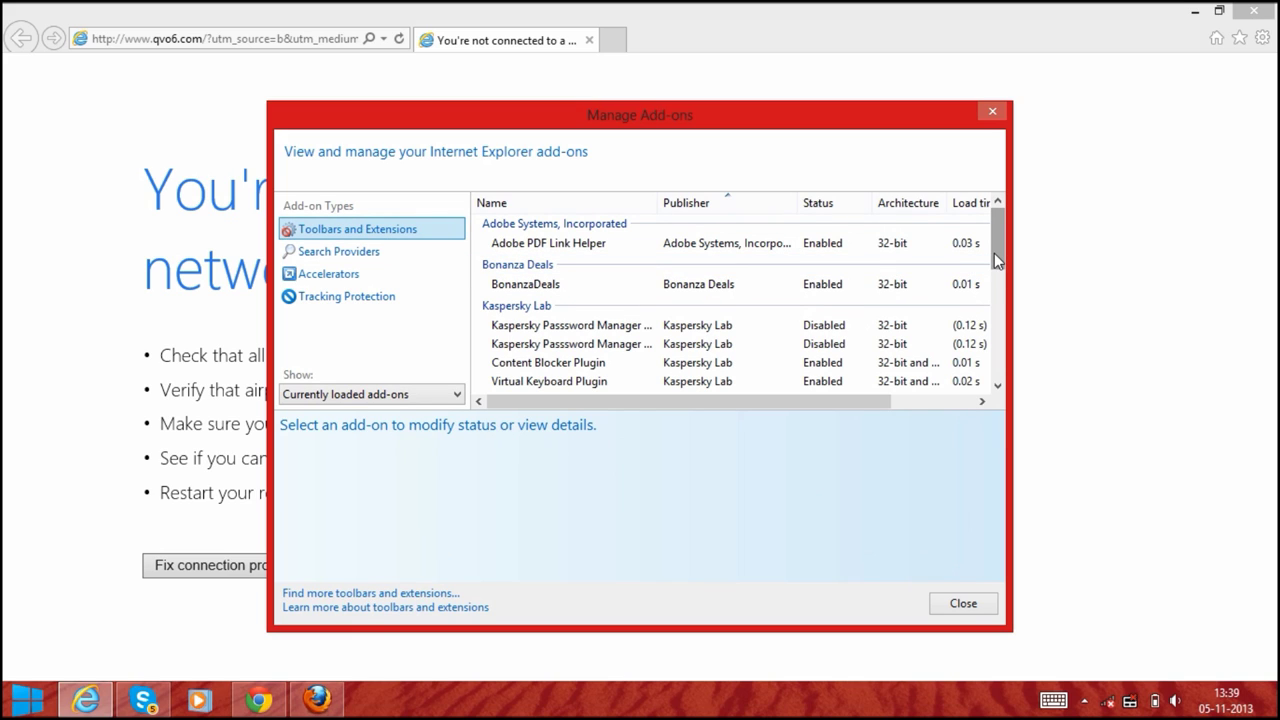
{"action": "mouse_move", "coordinate": [996, 260]}
{"action": "left_mouse_down"}
{"action": "mouse_move", "coordinate": [991, 376]}
{"action": "mouse_move", "coordinate": [998, 247]}
{"action": "left_mouse_up"}
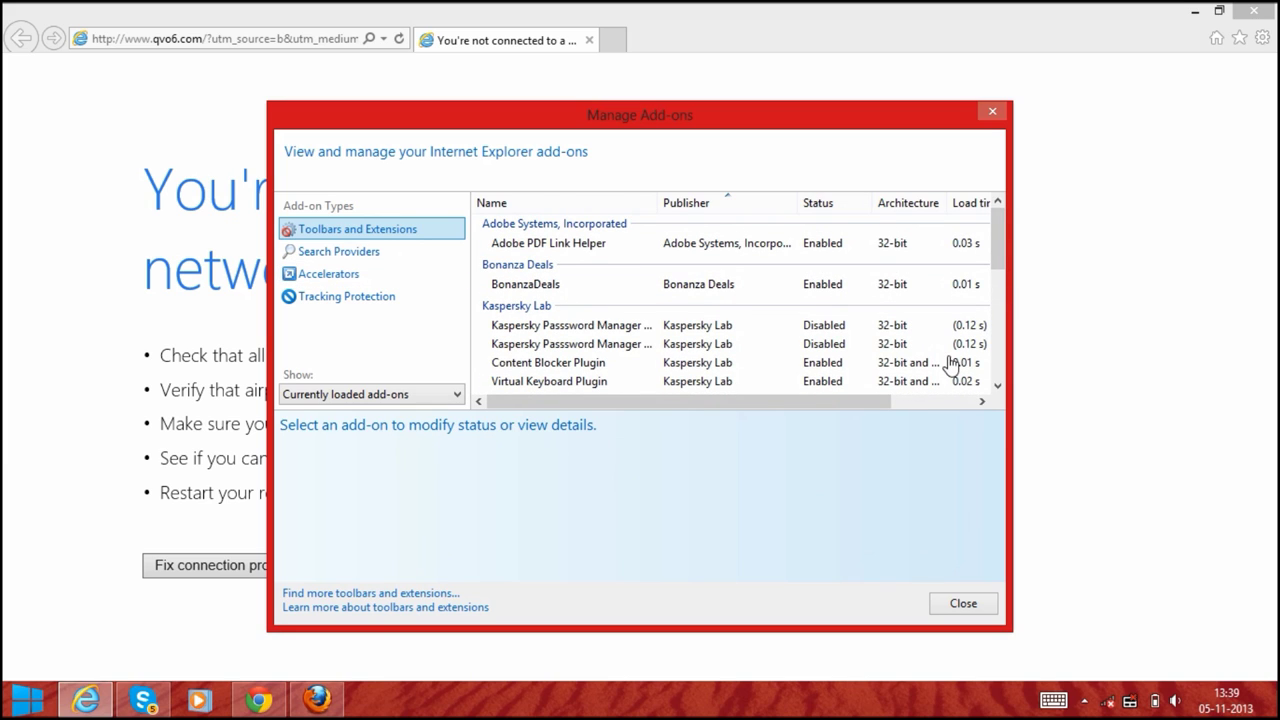
{"action": "left_click", "coordinate": [960, 604]}
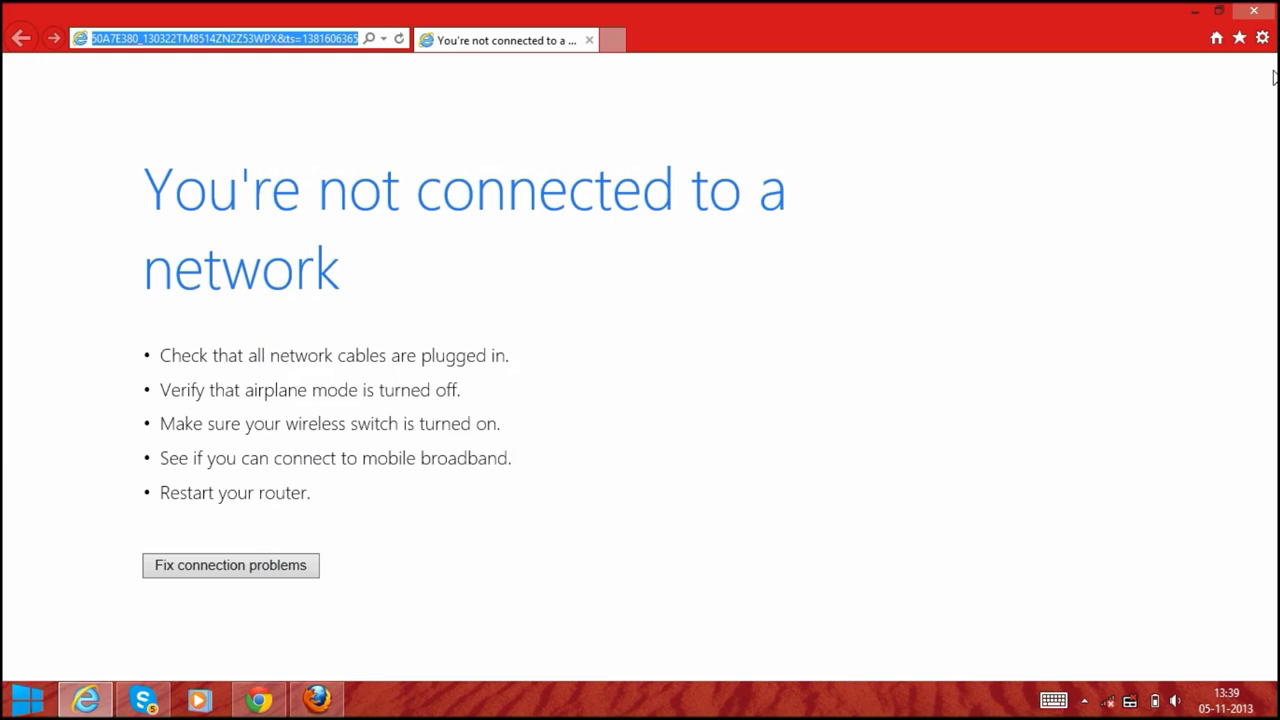
{"action": "left_click", "coordinate": [1264, 38]}
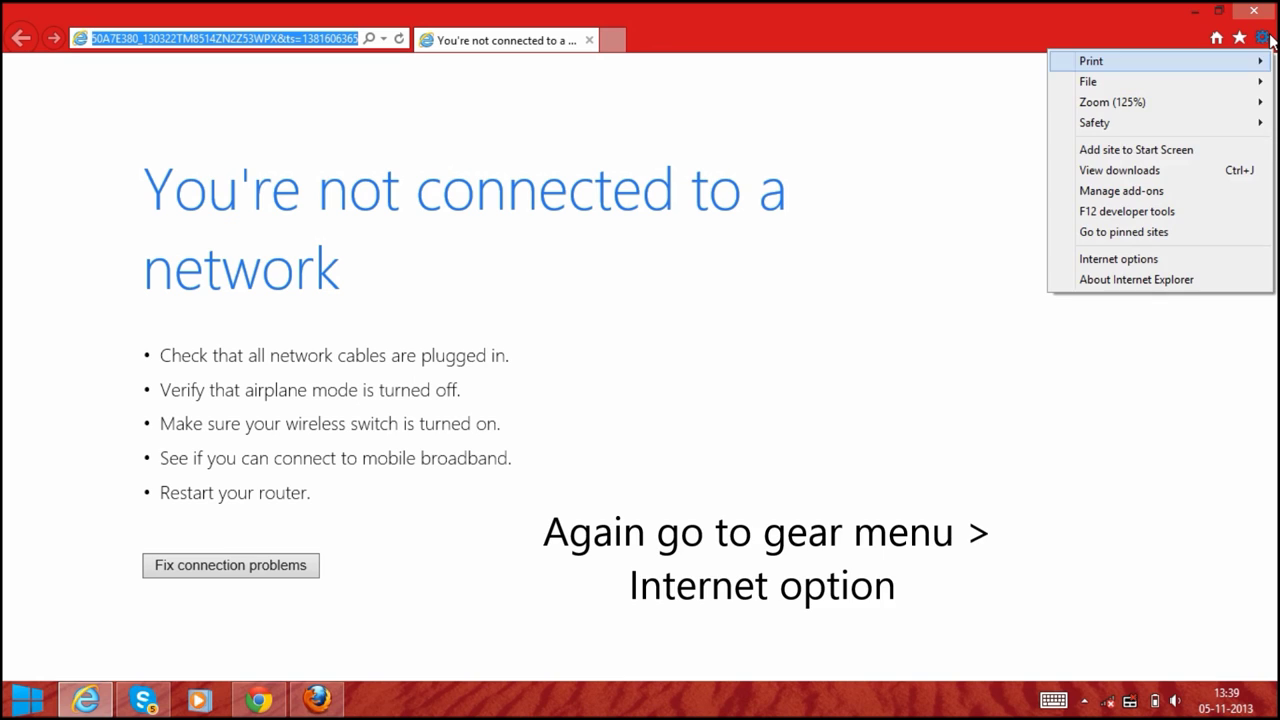
{"action": "left_click", "coordinate": [1133, 264]}
{"action": "key", "text": "Delete"}
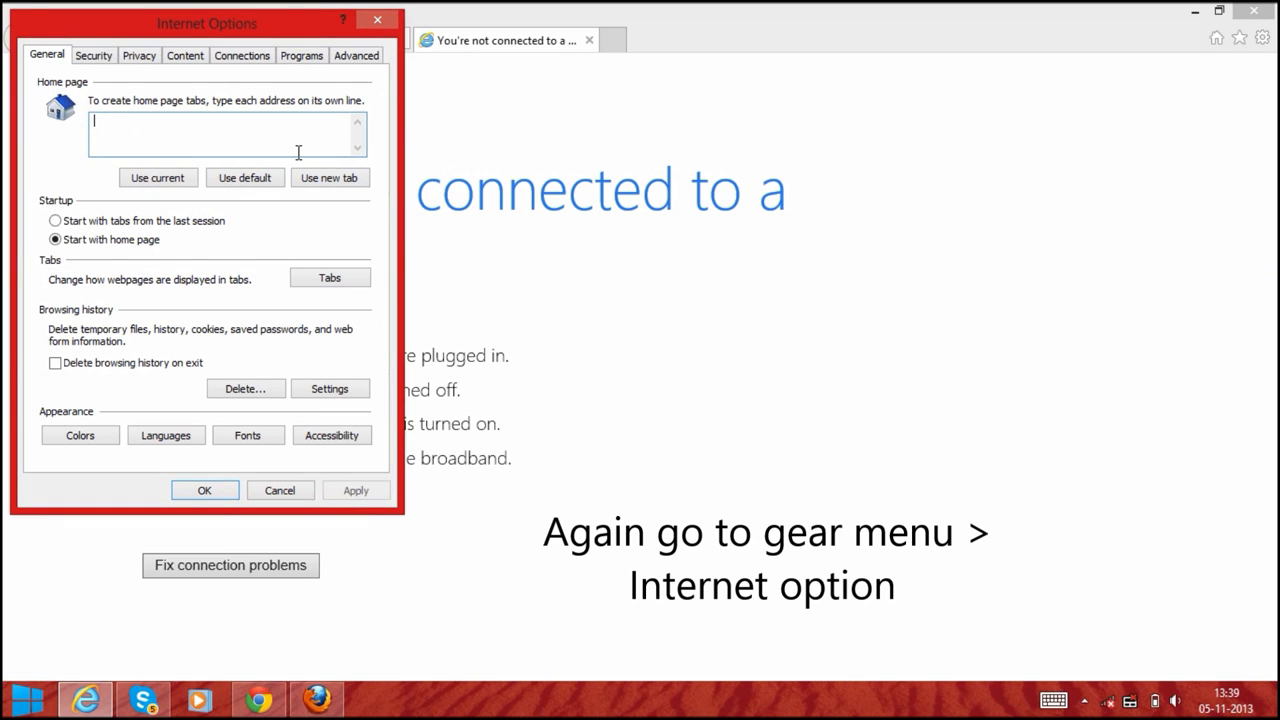
{"action": "type", "text": "www"}
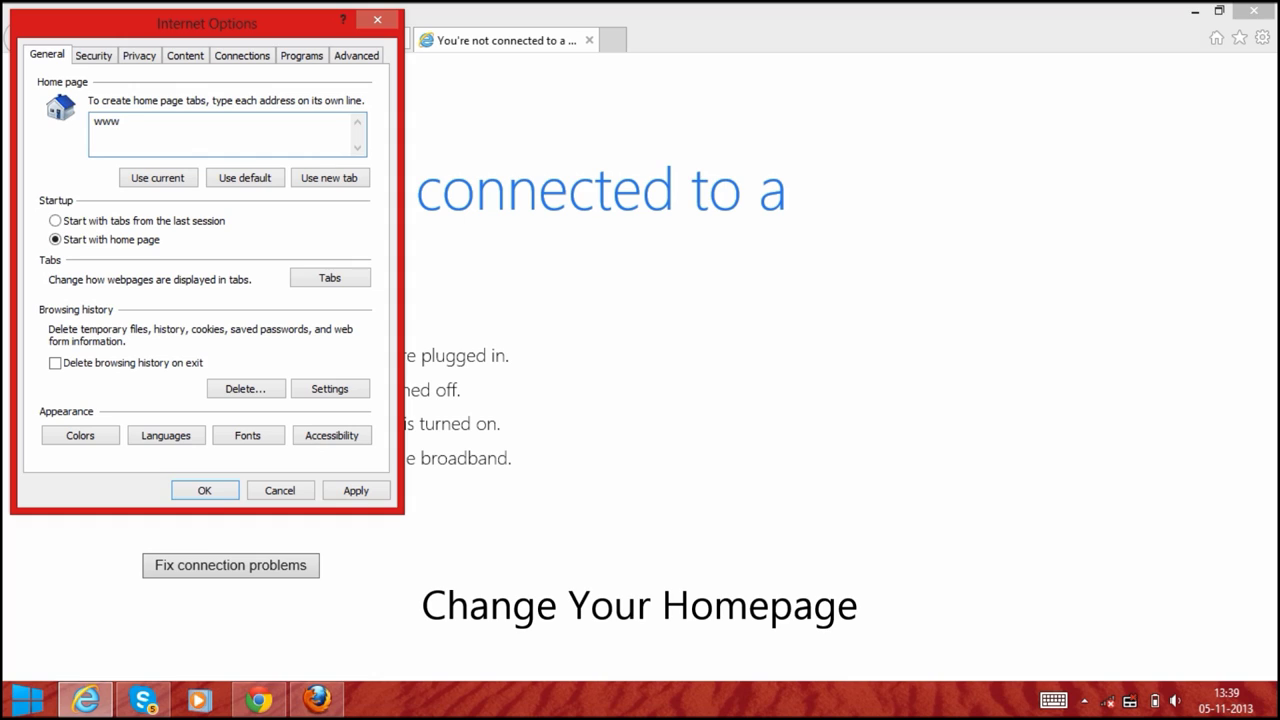
{"action": "type", "text": ".aol.com"}
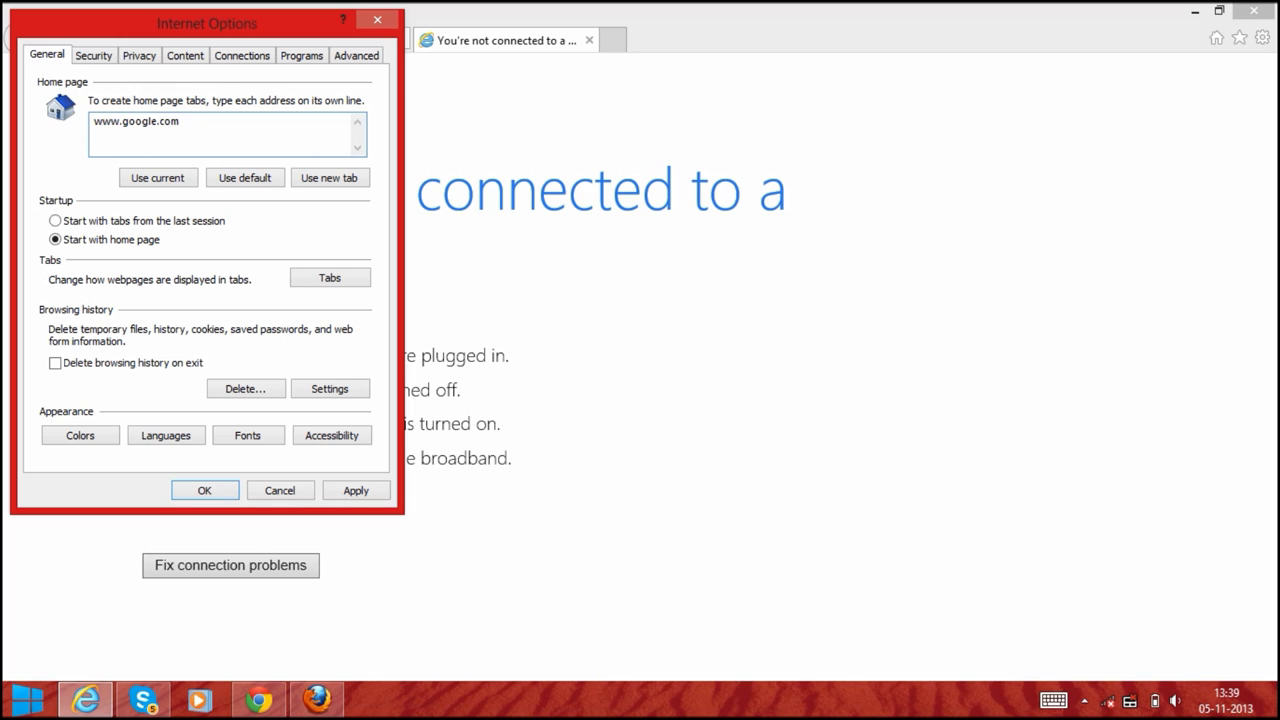
{"action": "left_click", "coordinate": [362, 490]}
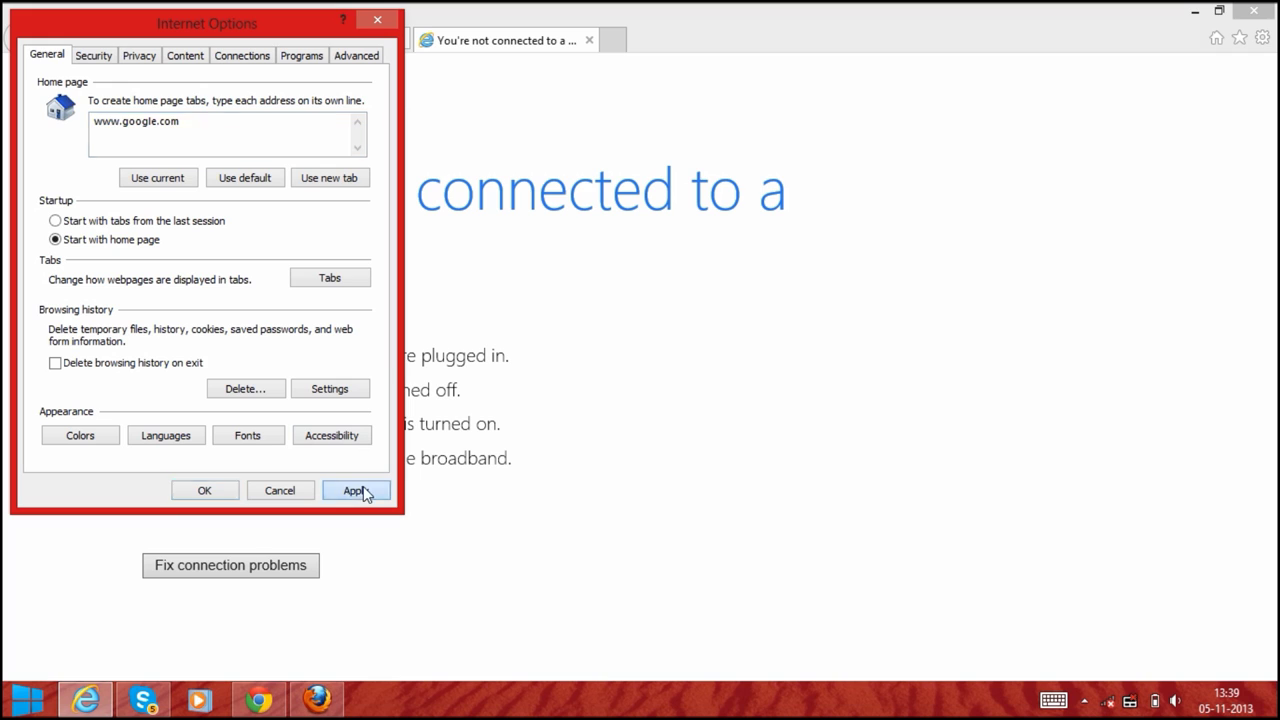
{"action": "left_click", "coordinate": [204, 492]}
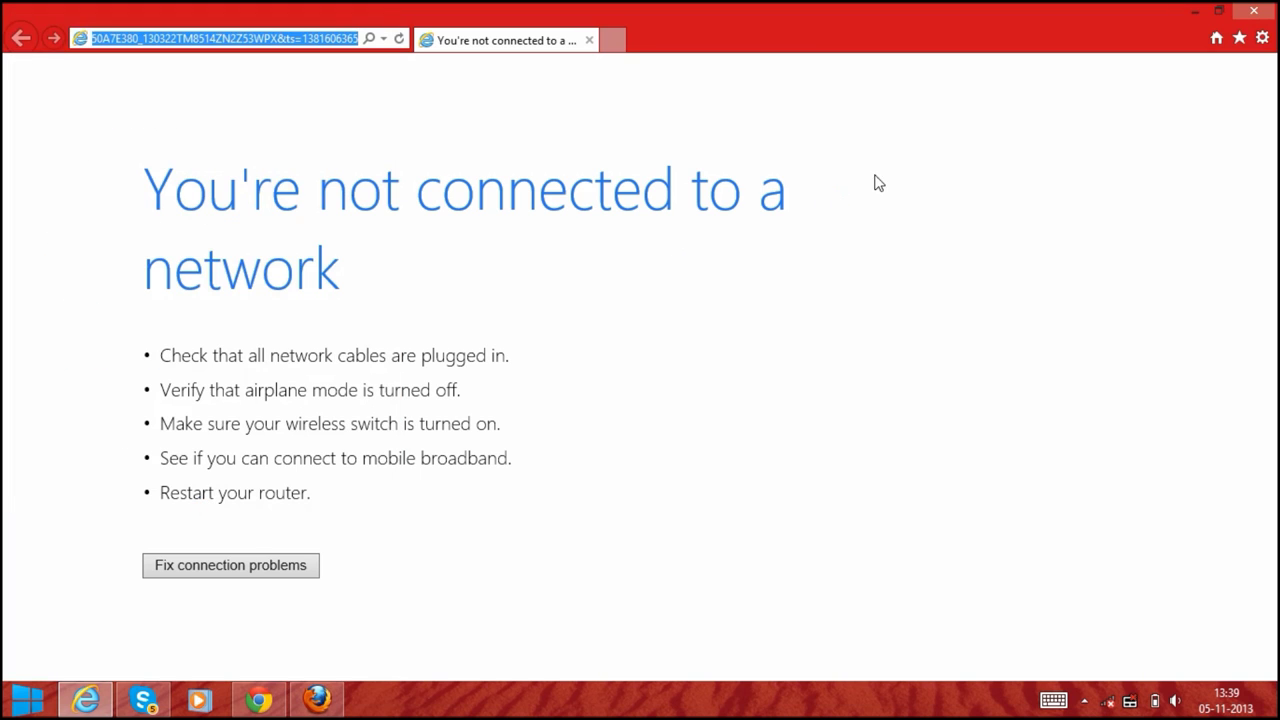
{"action": "left_click", "coordinate": [1253, 10]}
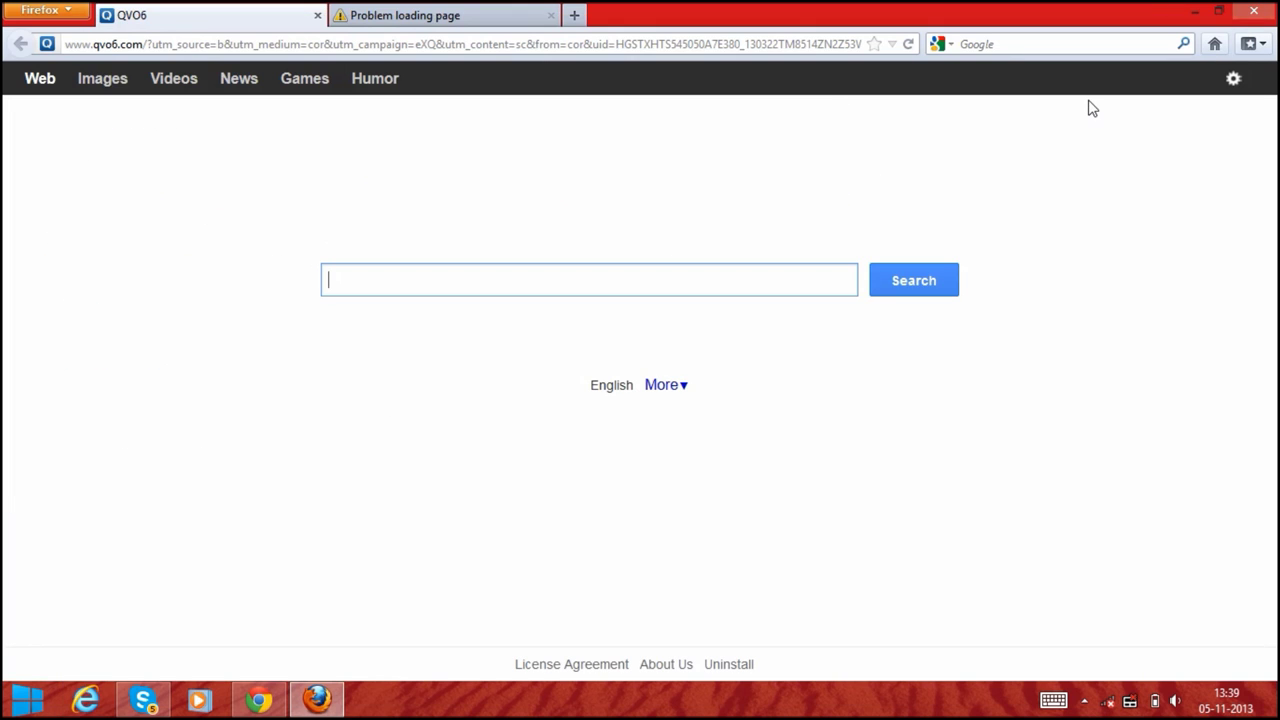
Step: Remove the MySearchDial and BonanzaDeals extensions from Firefox
{"action": "left_click", "coordinate": [55, 10]}
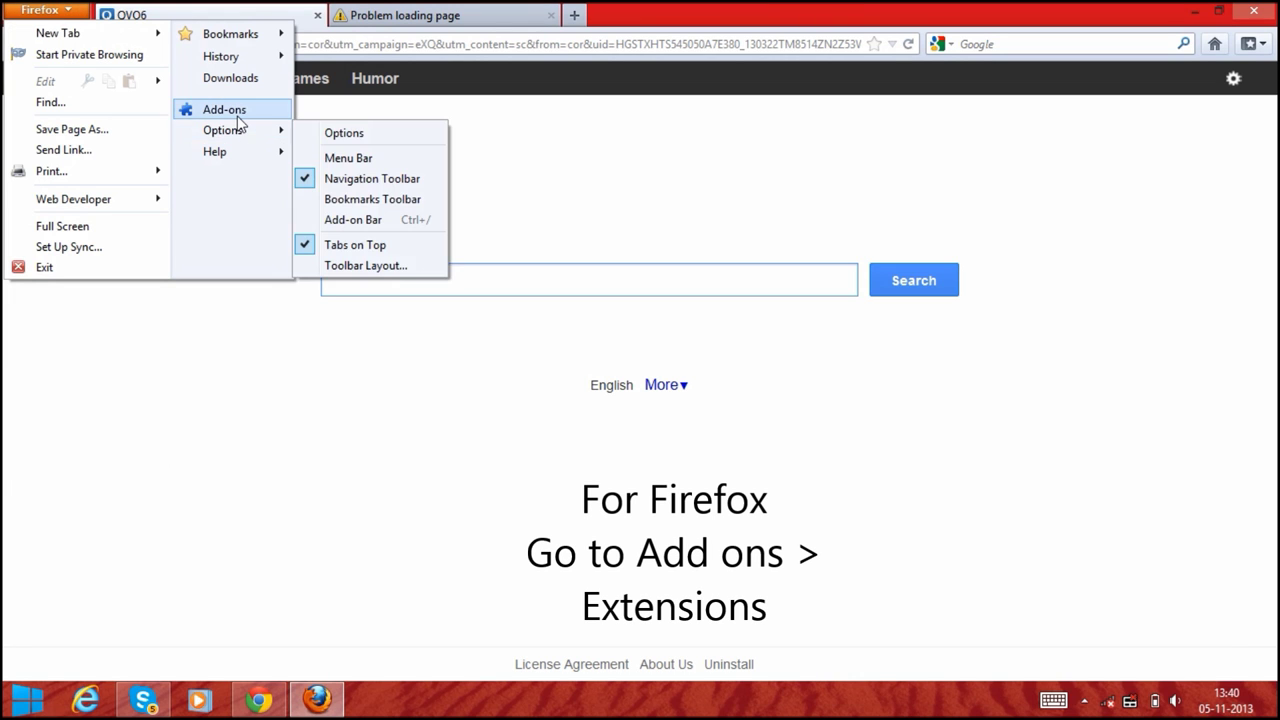
{"action": "left_click", "coordinate": [224, 110]}
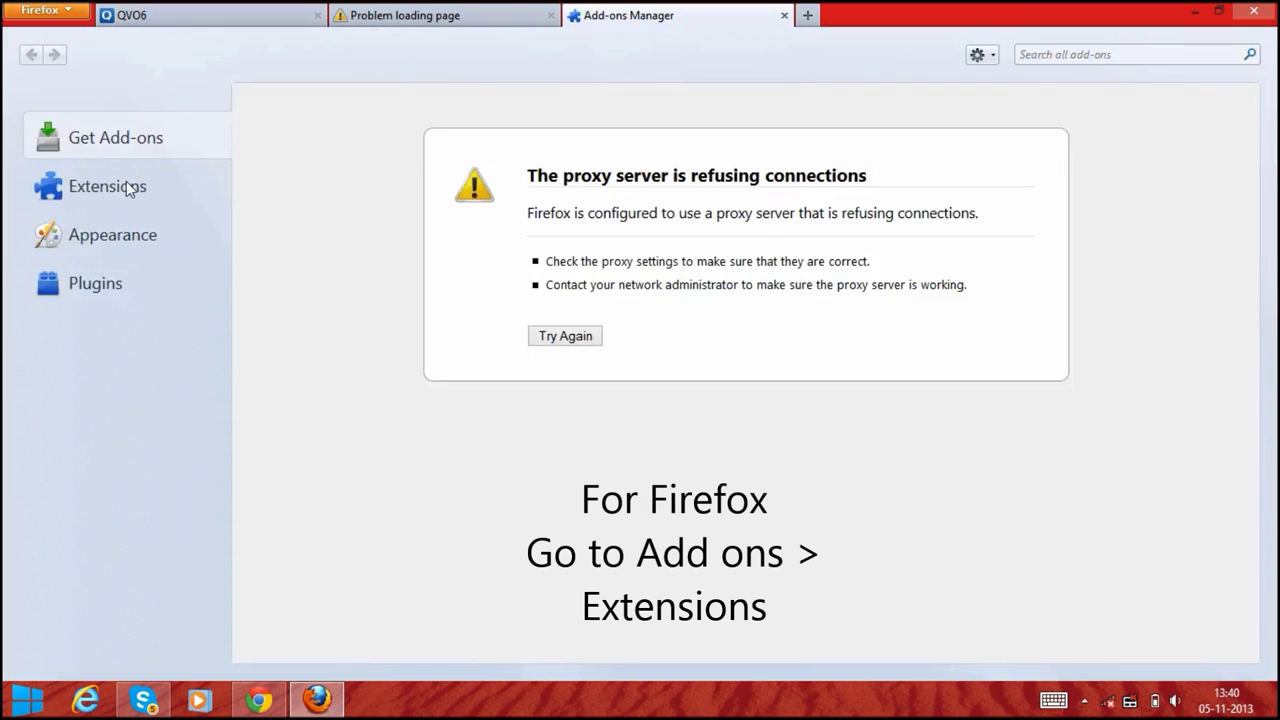
{"action": "left_click", "coordinate": [126, 181]}
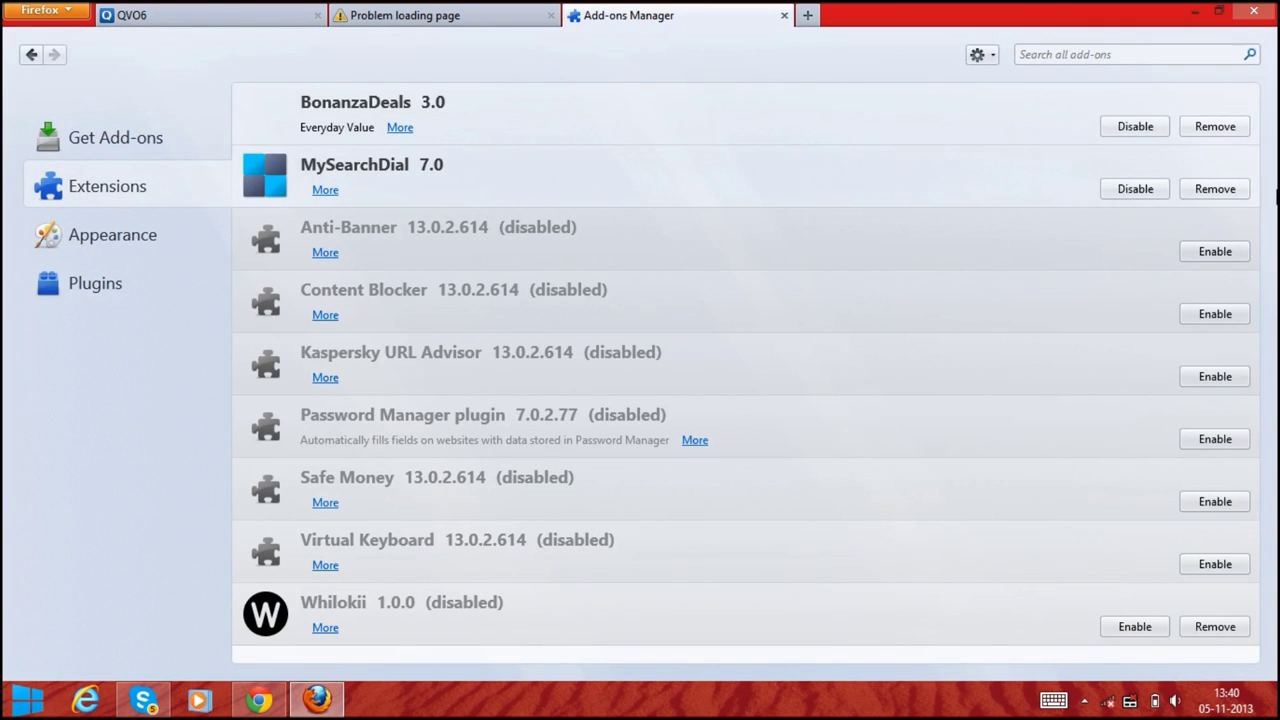
{"action": "left_click", "coordinate": [1238, 190]}
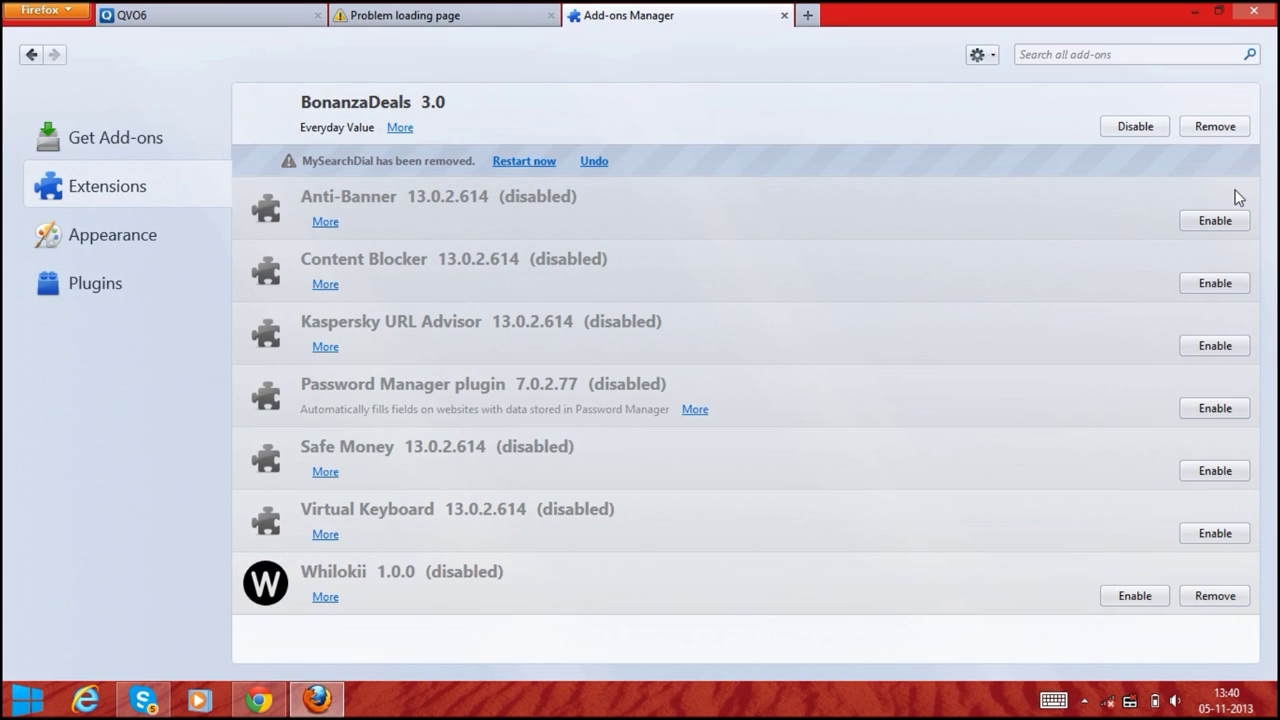
{"action": "left_click", "coordinate": [1215, 127]}
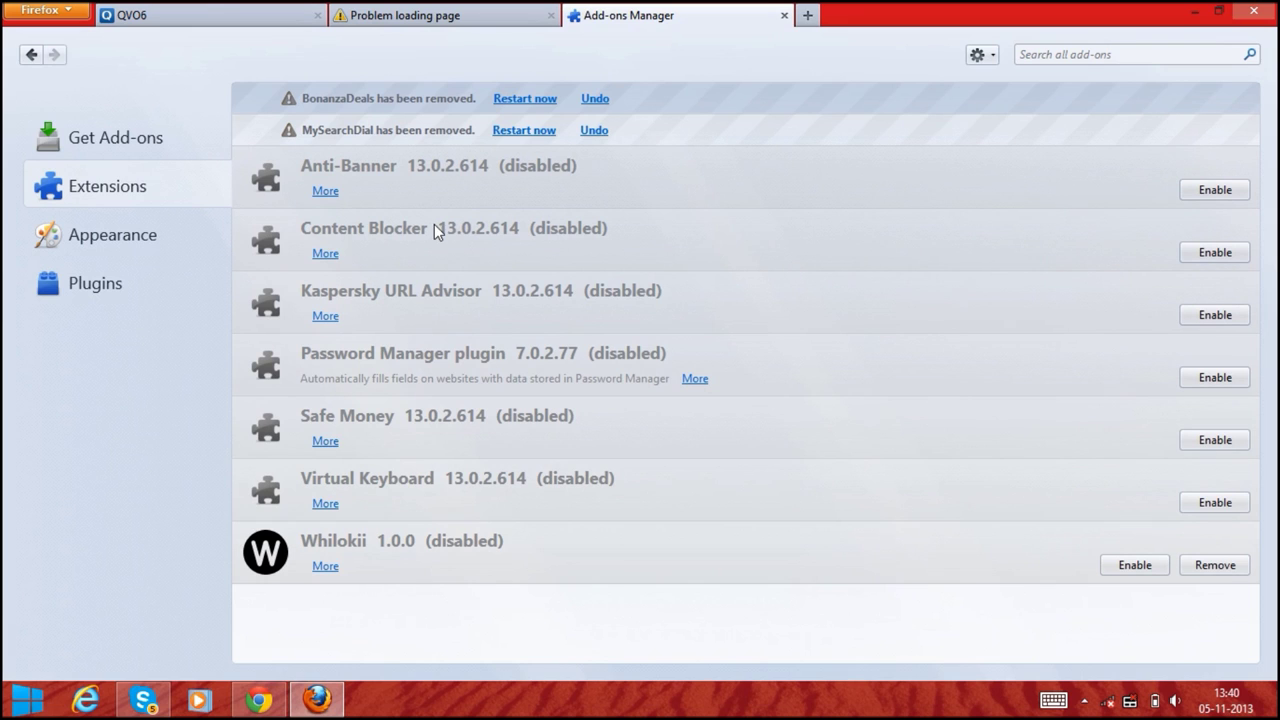
{"action": "left_click", "coordinate": [45, 10]}
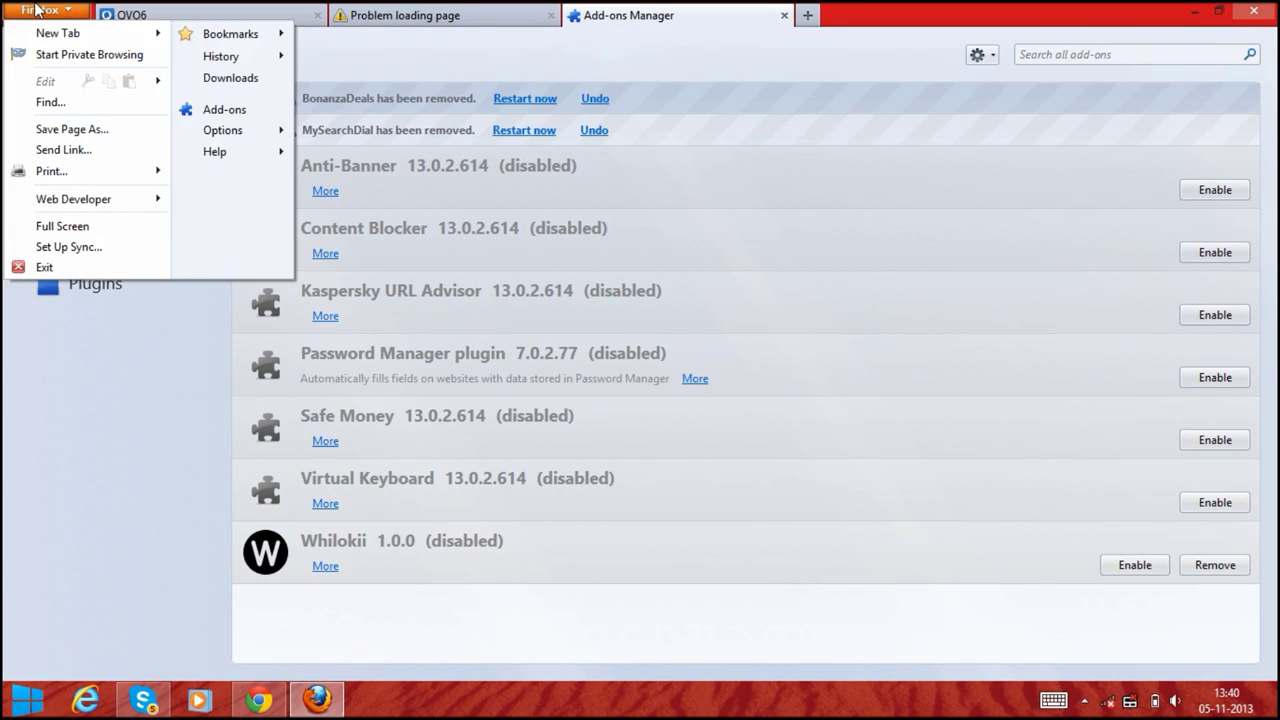
{"action": "mouse_move", "coordinate": [250, 135]}
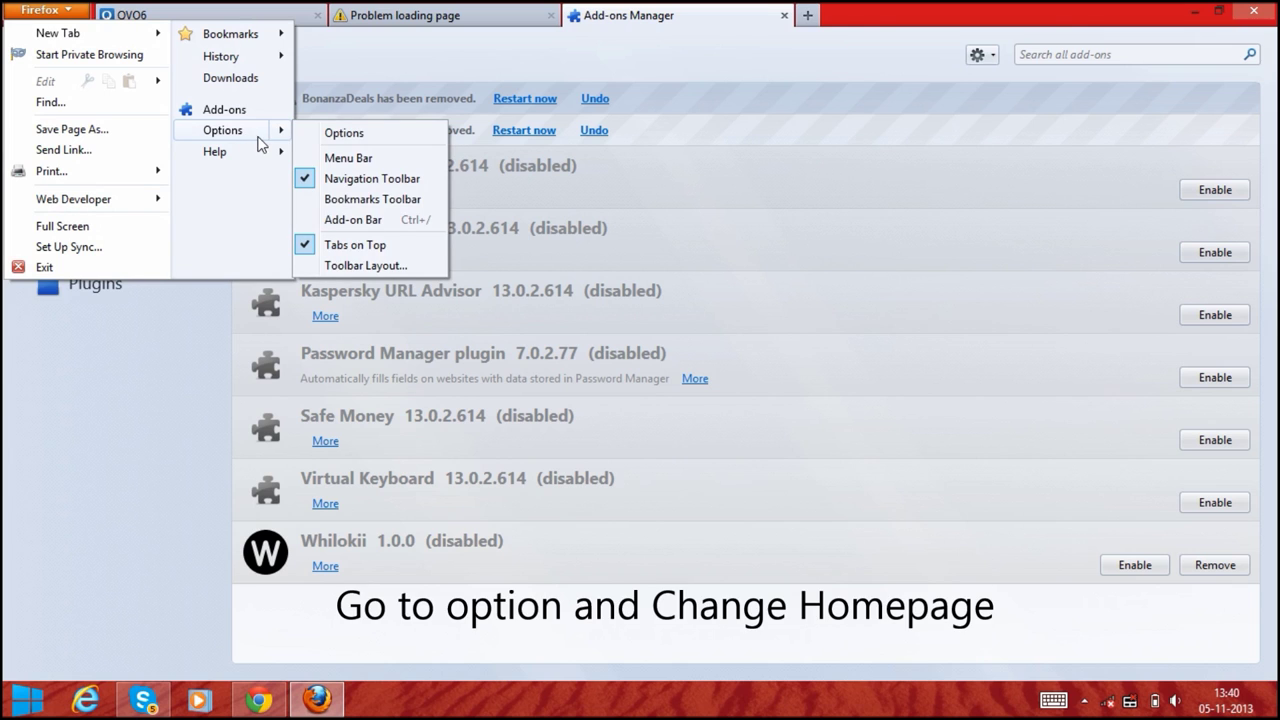
{"action": "left_click", "coordinate": [361, 133]}
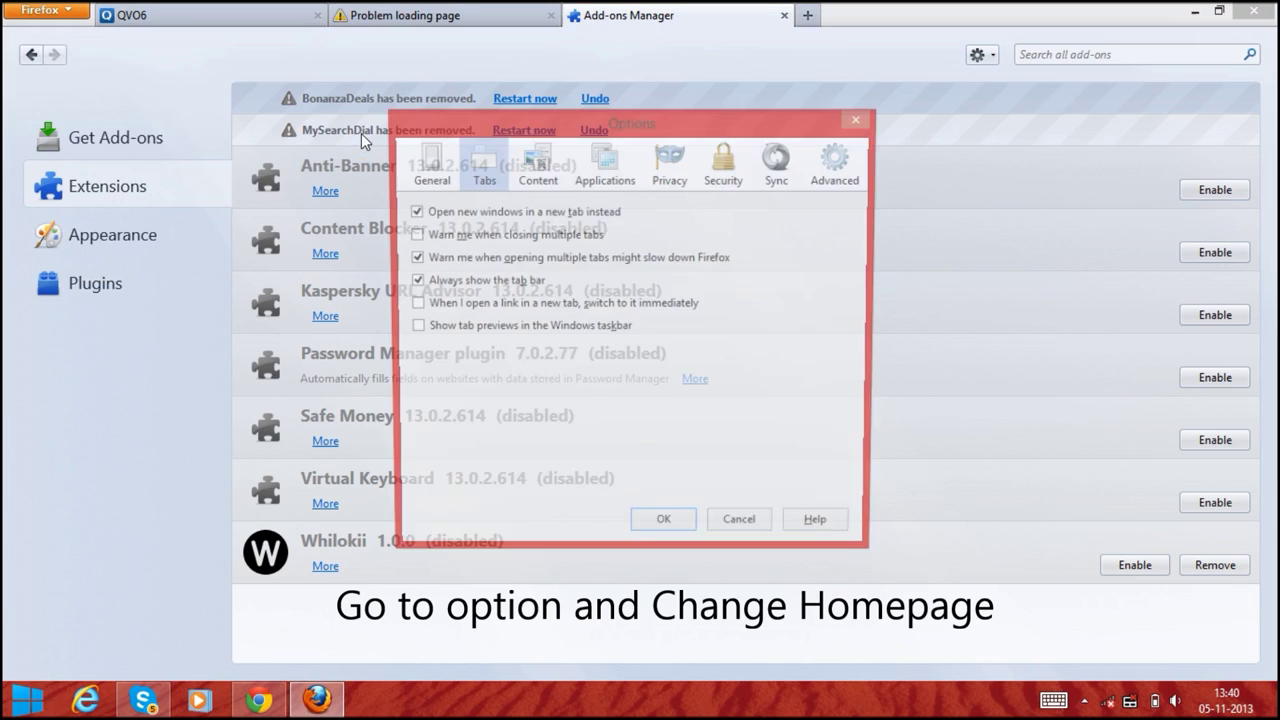
{"action": "left_click", "coordinate": [427, 165]}
{"action": "left_click", "coordinate": [631, 289]}
{"action": "triple_click", "coordinate": [632, 289]}
{"action": "type", "text": "www.google.com"}
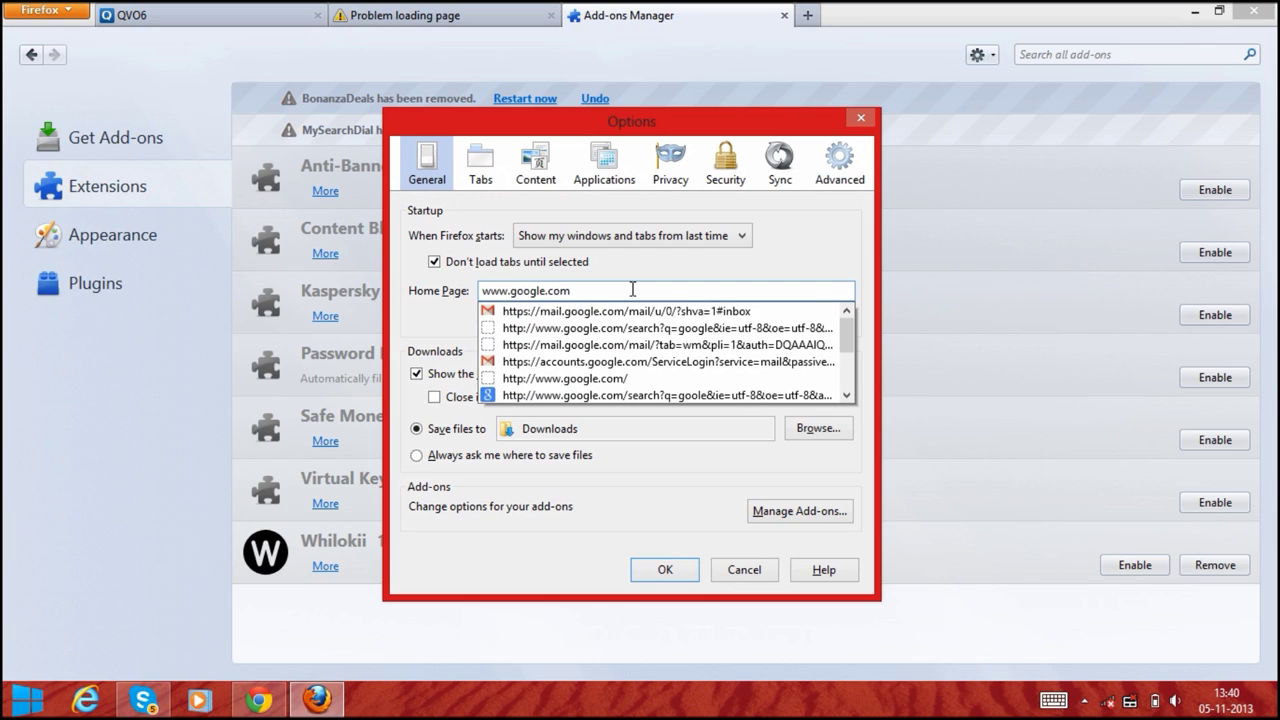
{"action": "left_click", "coordinate": [665, 570]}
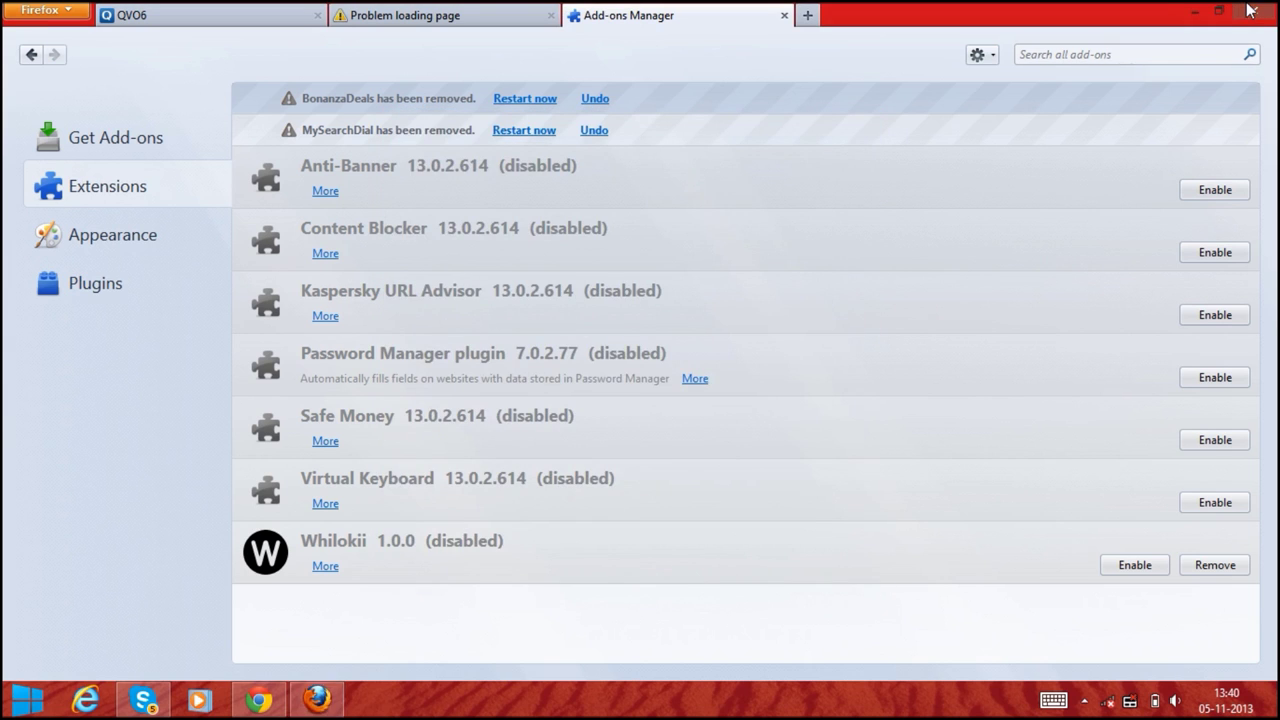
{"action": "left_click", "coordinate": [1248, 10]}
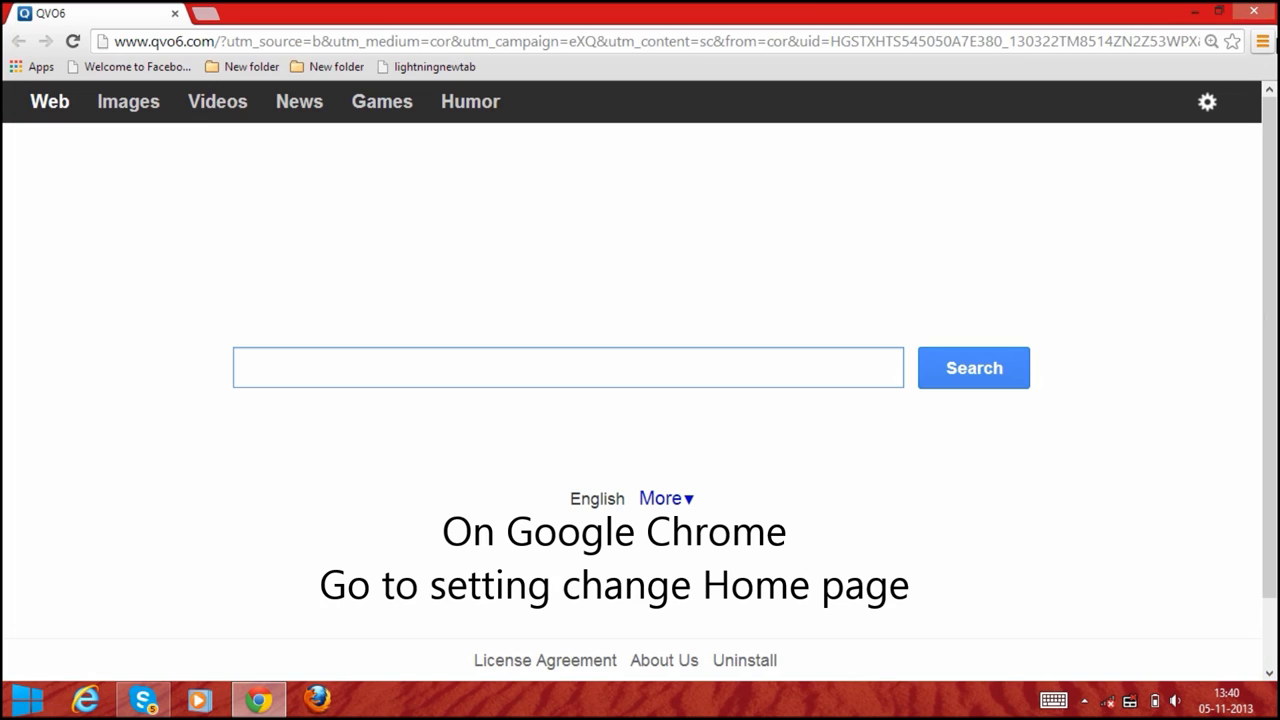
Step: Open the Chrome settings and check the configured startup pages and the list of search engines
{"action": "left_click", "coordinate": [1262, 41]}
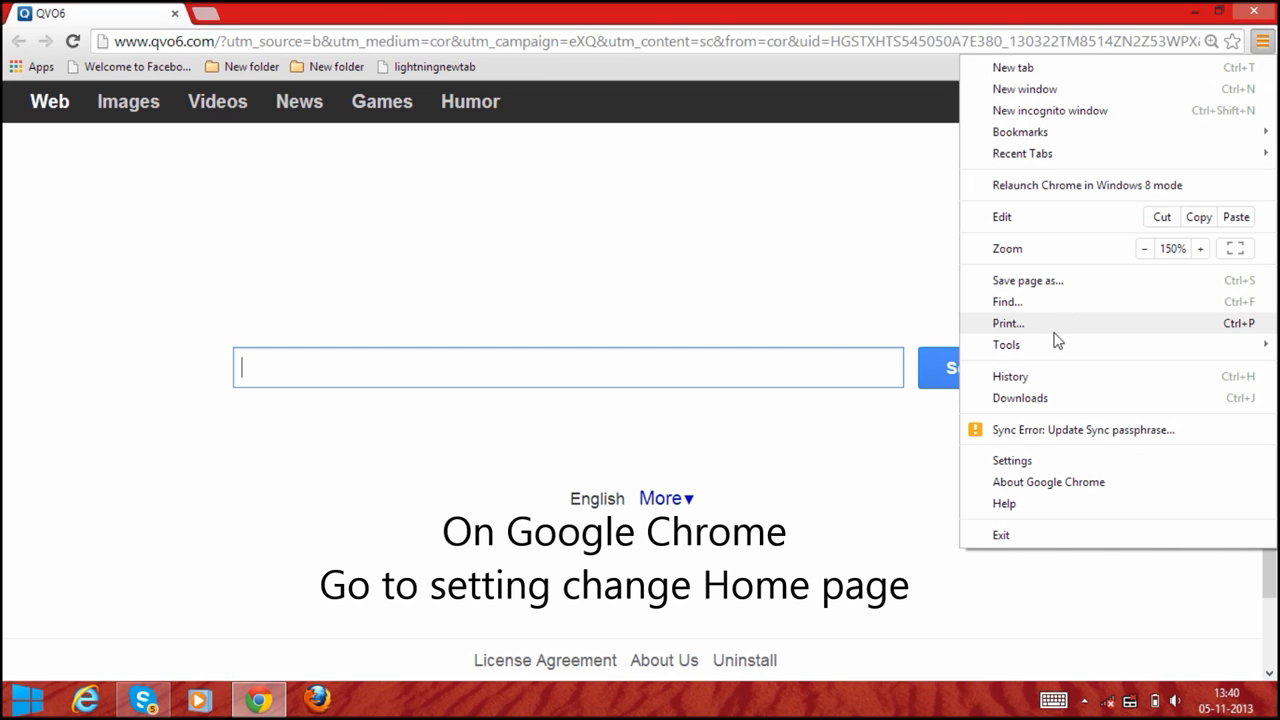
{"action": "left_click", "coordinate": [1005, 462]}
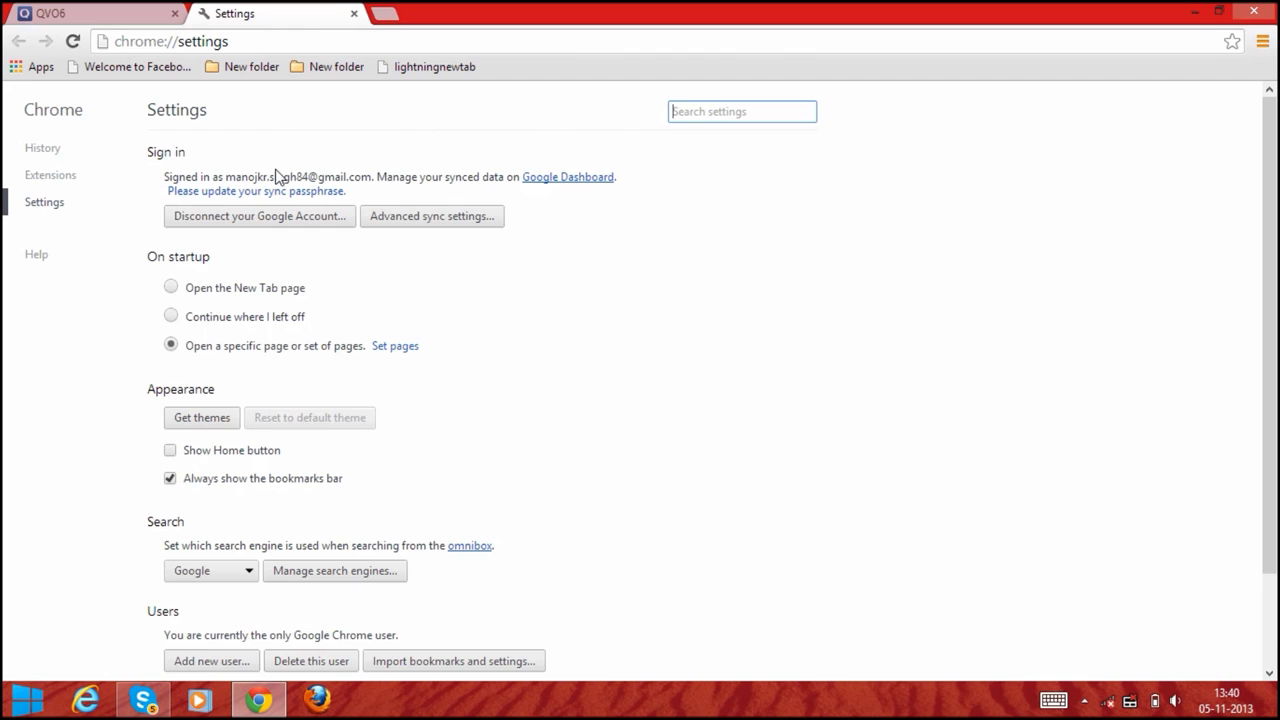
{"action": "left_click", "coordinate": [410, 346]}
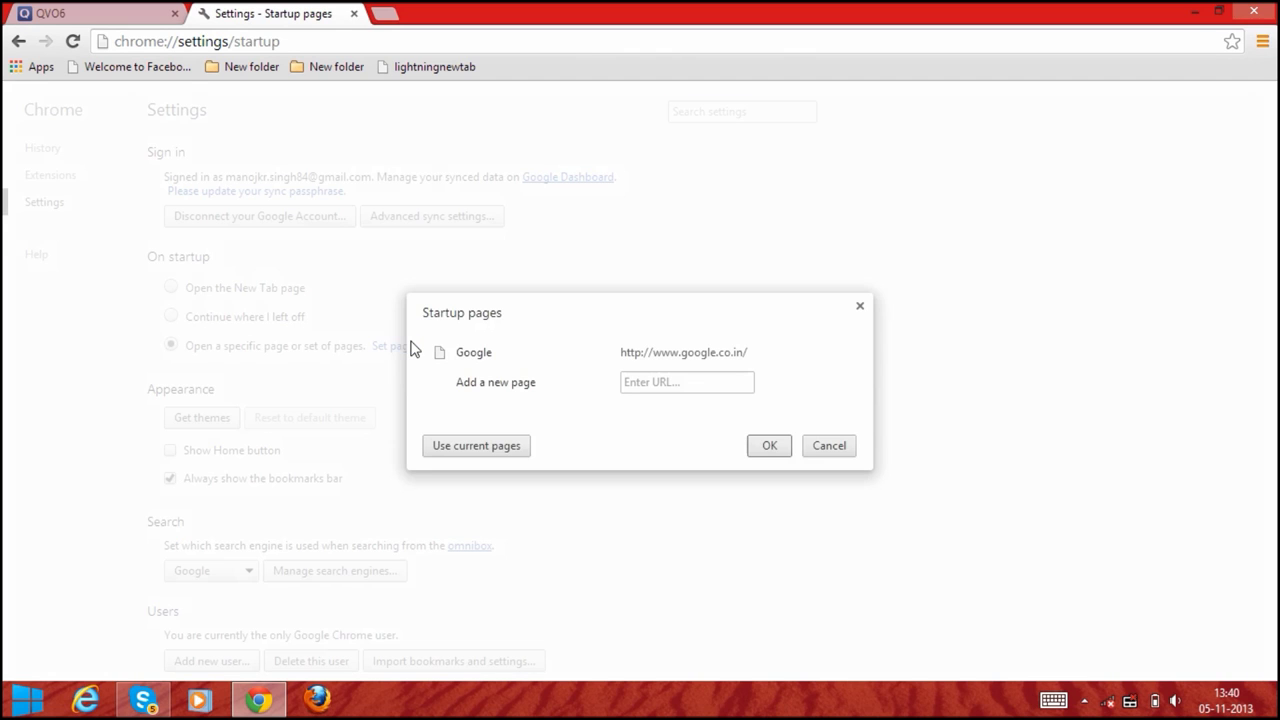
{"action": "left_click", "coordinate": [769, 446]}
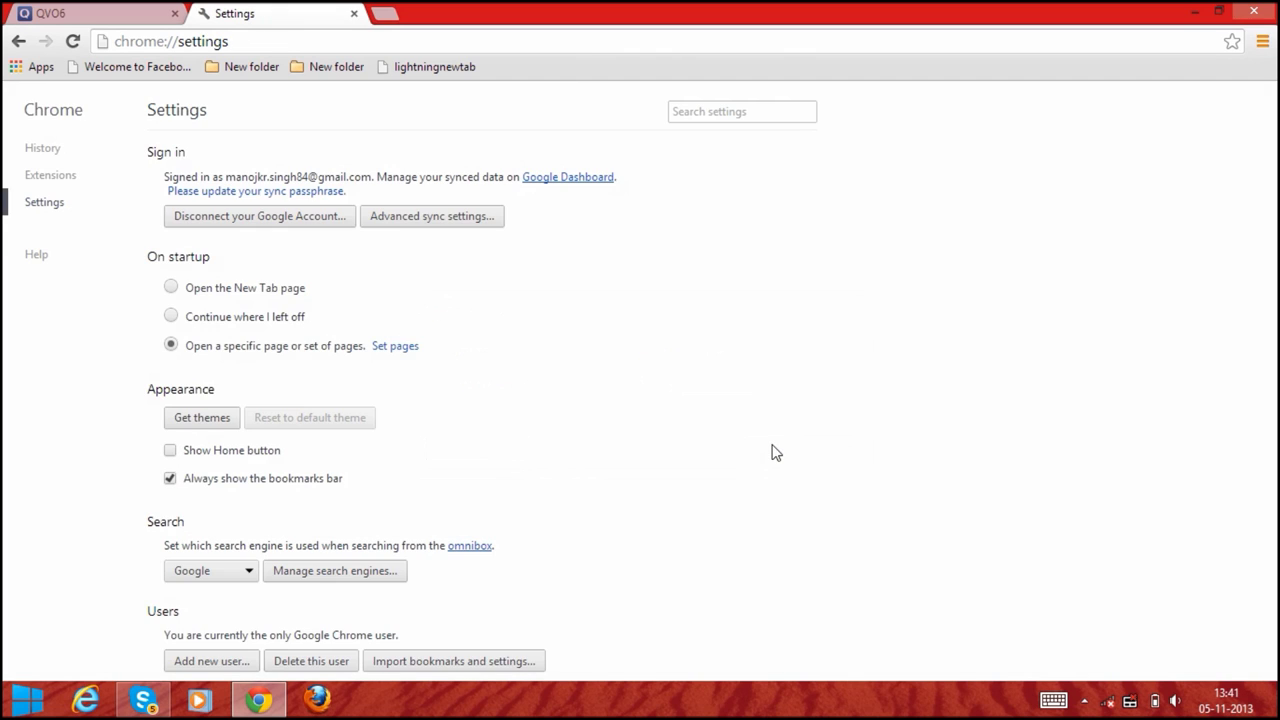
{"action": "left_click", "coordinate": [353, 568]}
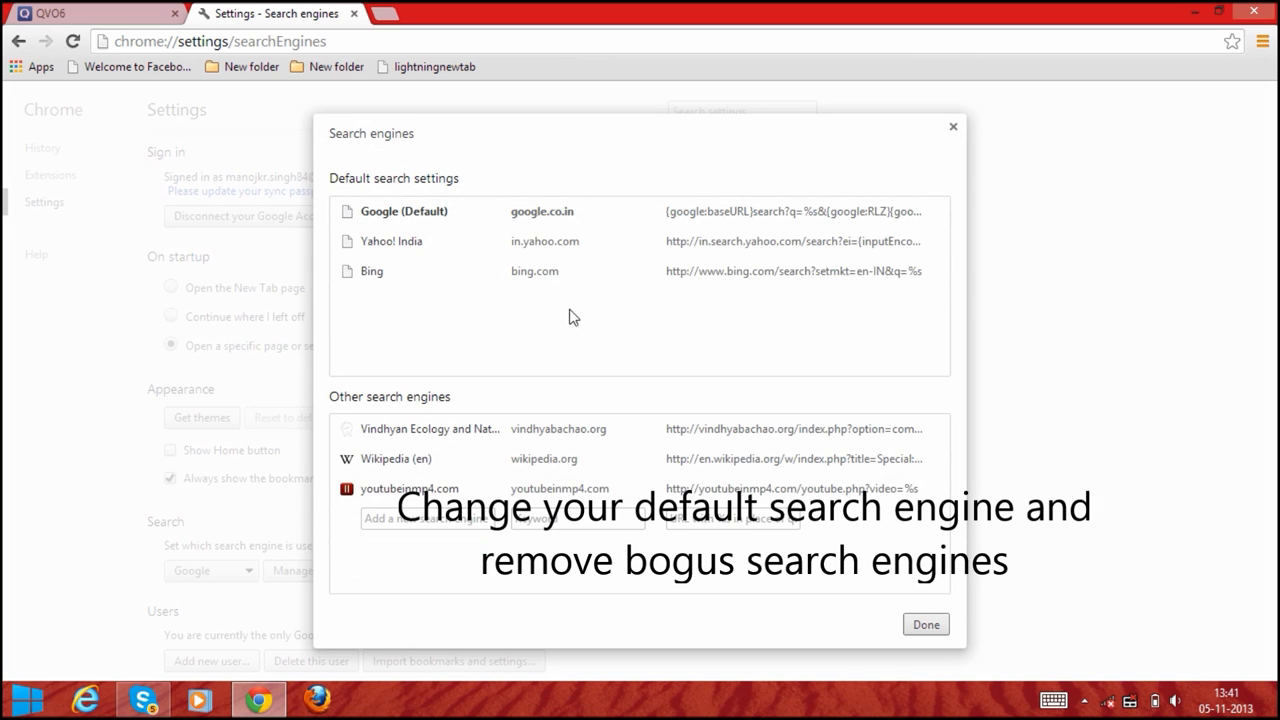
{"action": "left_click", "coordinate": [925, 625]}
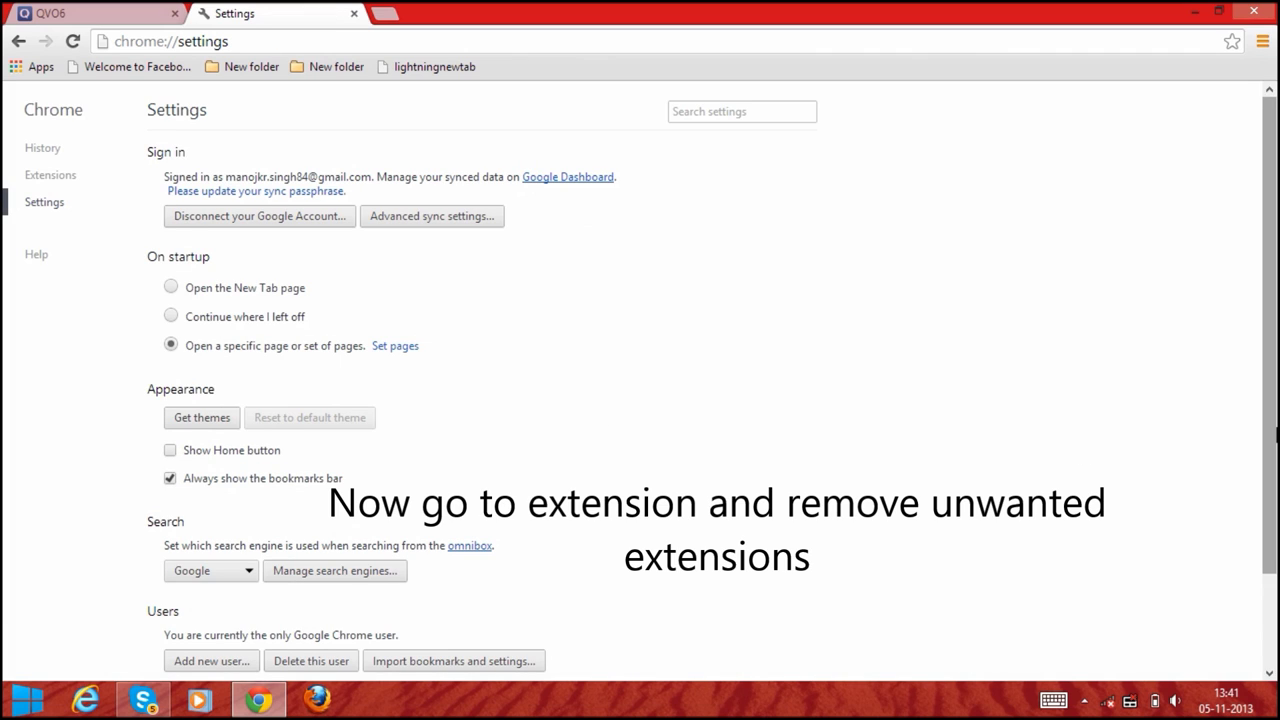
{"action": "scroll", "coordinate": [1275, 435], "scroll_direction": "down", "scroll_amount": 3}
{"action": "scroll", "coordinate": [1270, 450], "scroll_direction": "up", "scroll_amount": 3}
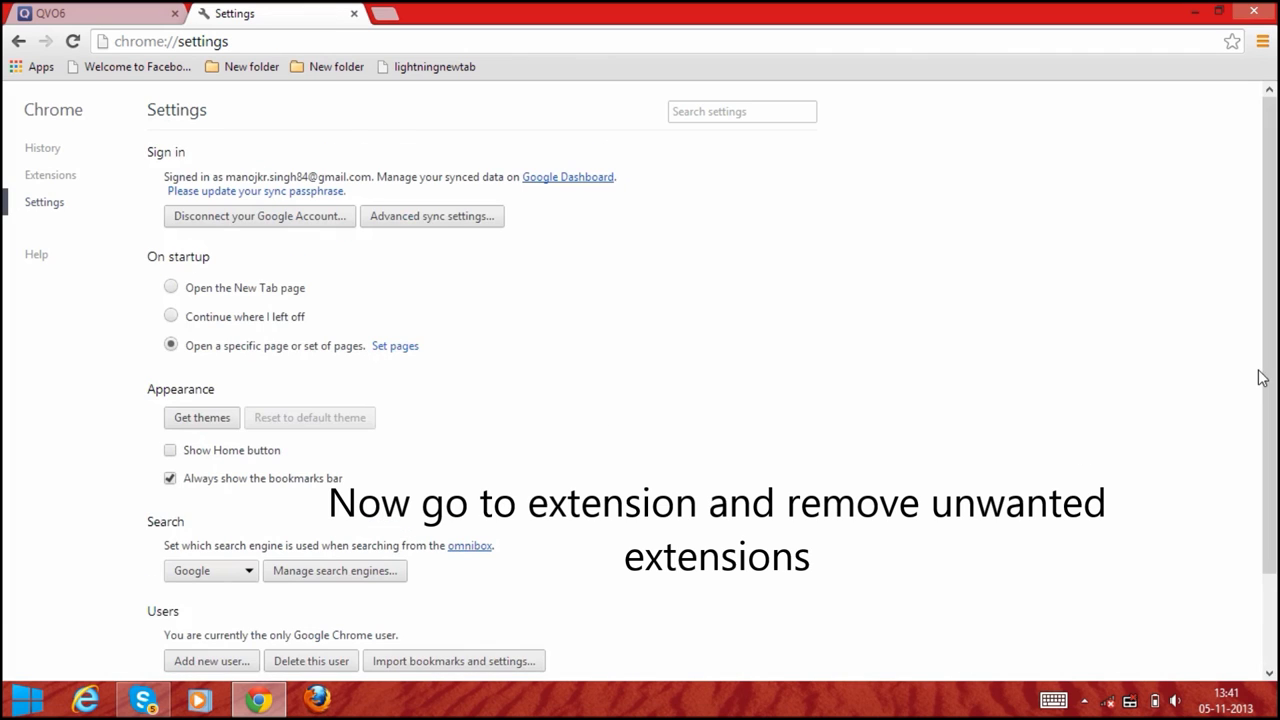
Step: Remove the BonanzaDeals, Lightning Newtab and MySearchDial New Tab extensions from Chrome
{"action": "left_click", "coordinate": [86, 180]}
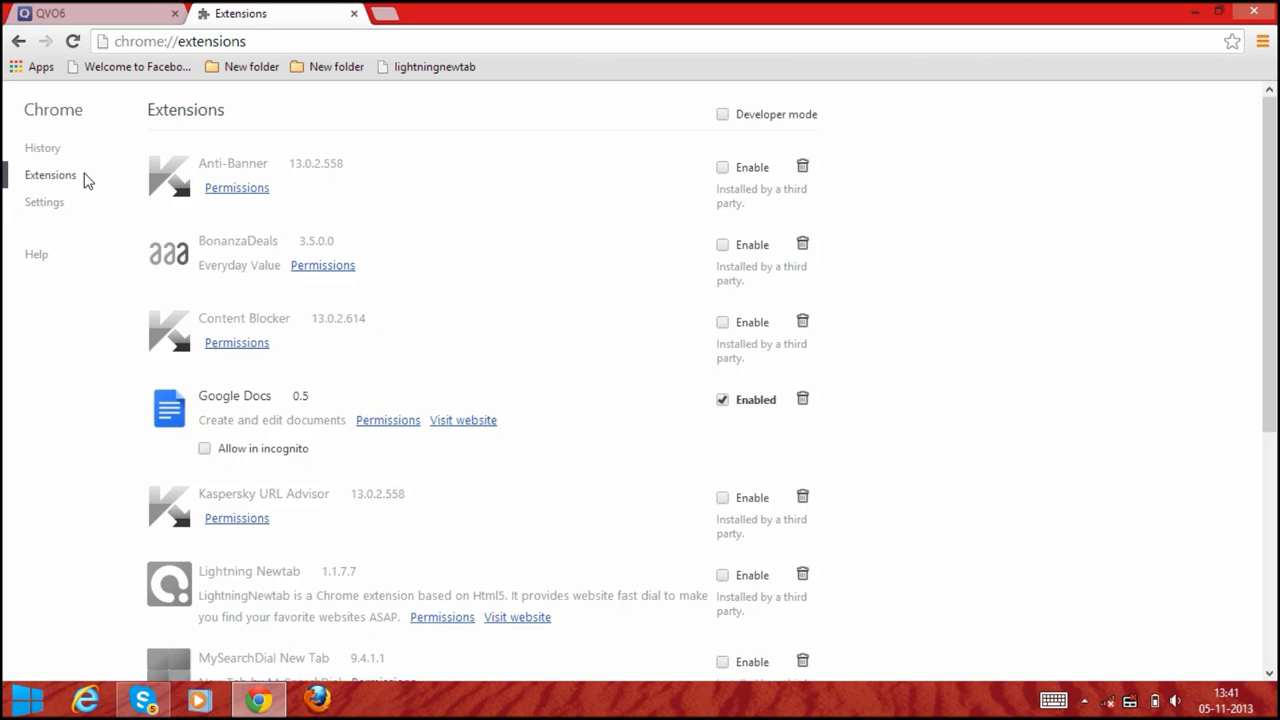
{"action": "left_click", "coordinate": [801, 247]}
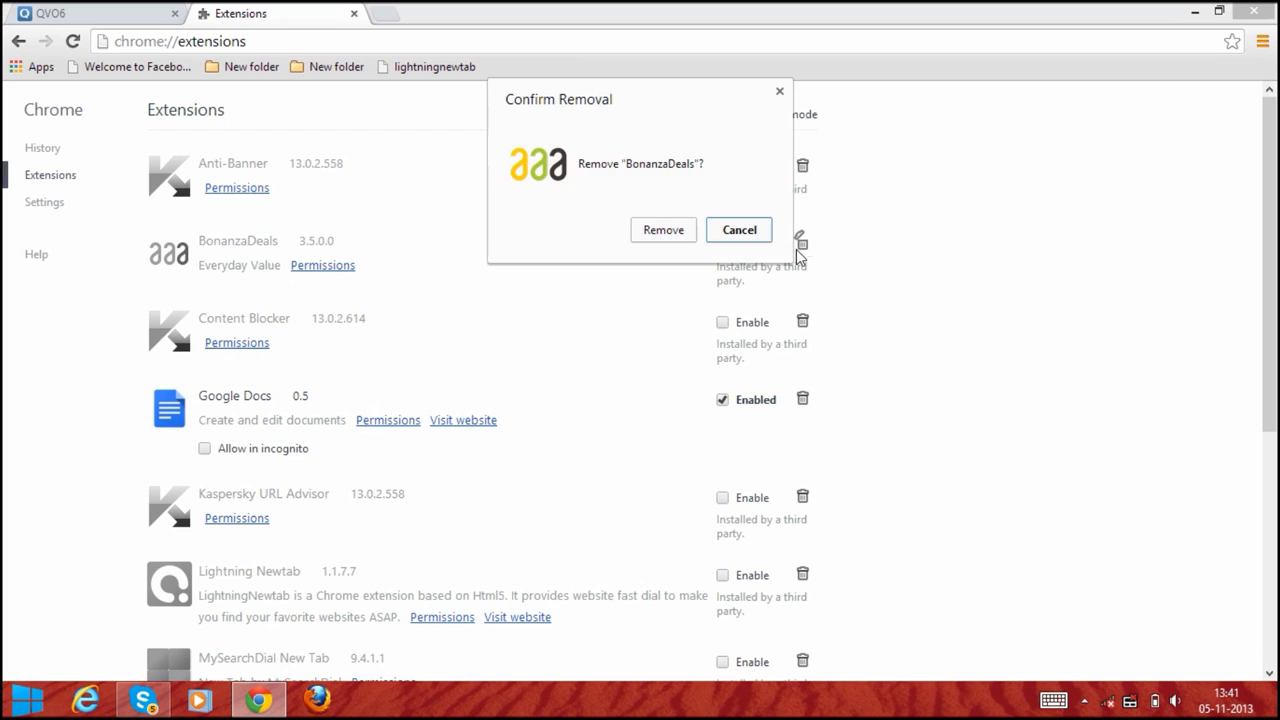
{"action": "left_click", "coordinate": [656, 232]}
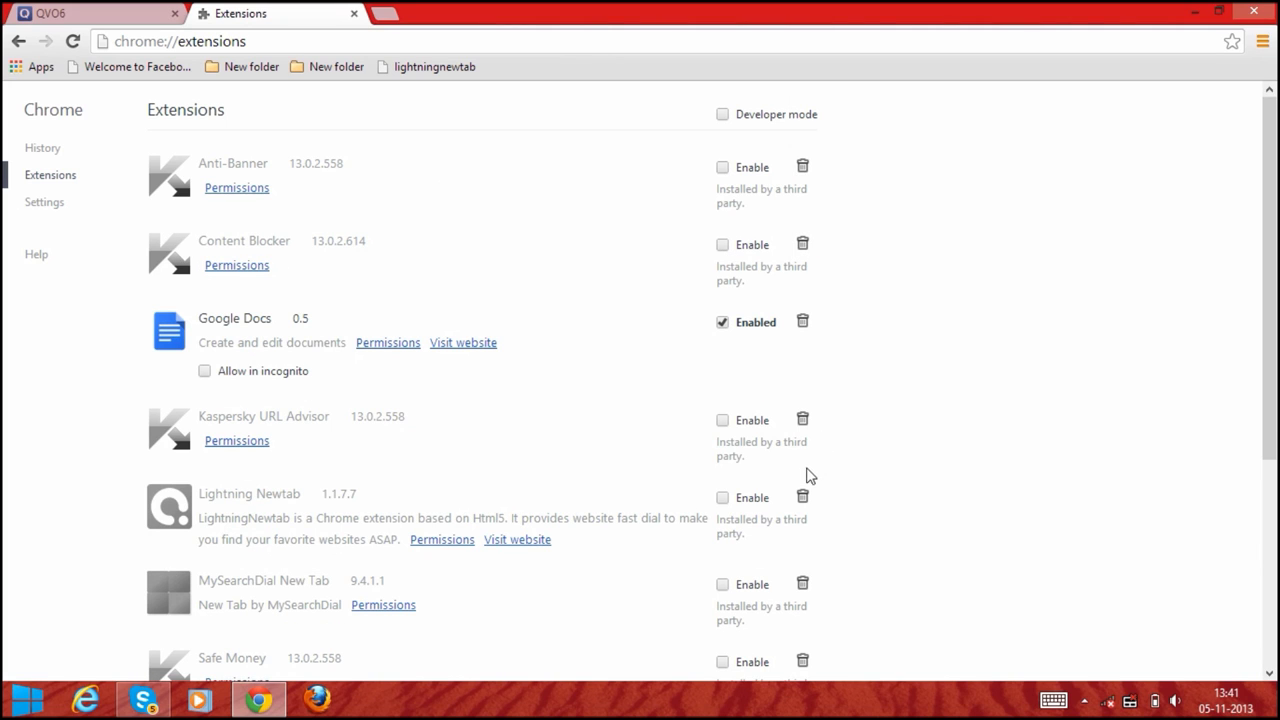
{"action": "left_click", "coordinate": [802, 495]}
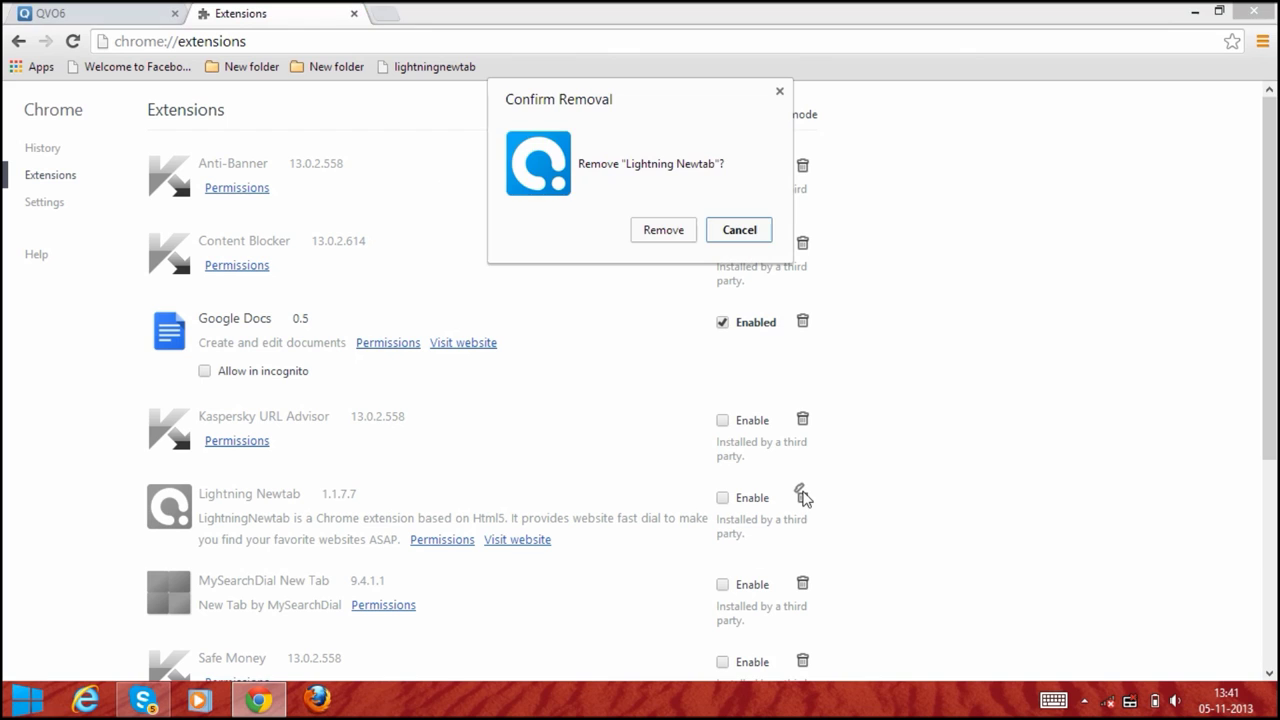
{"action": "left_click", "coordinate": [663, 232]}
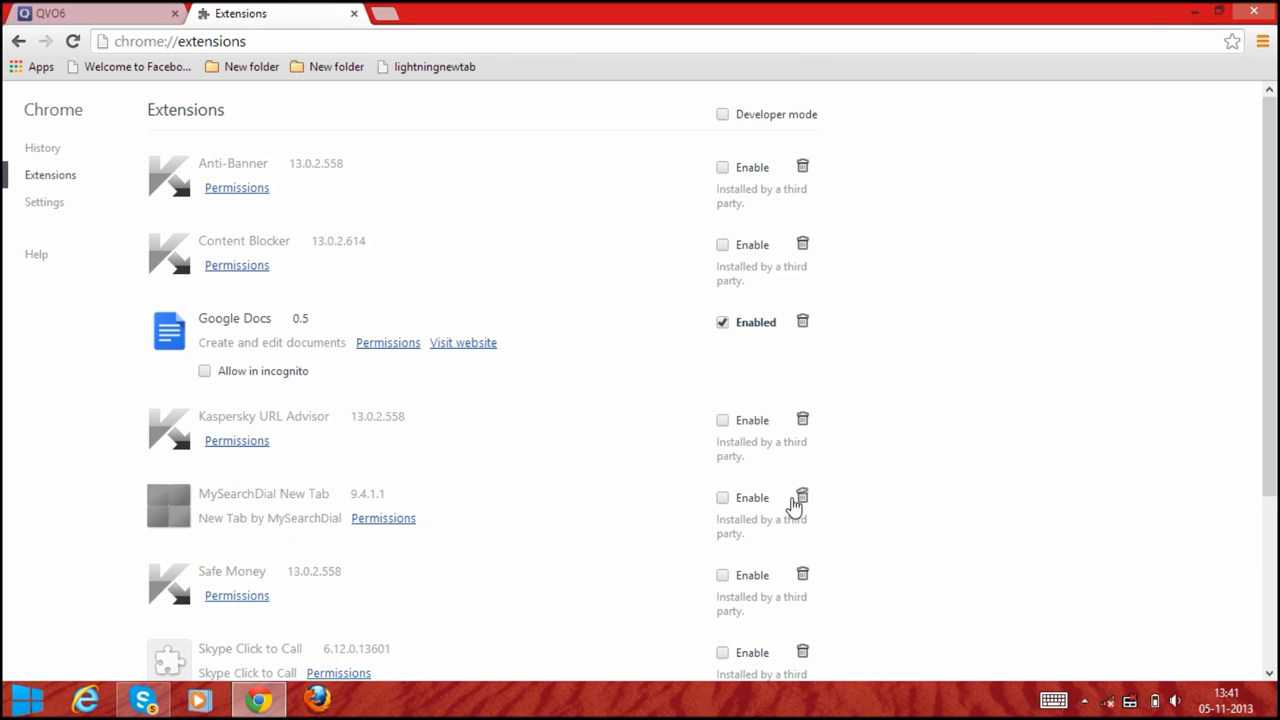
{"action": "left_click", "coordinate": [802, 495]}
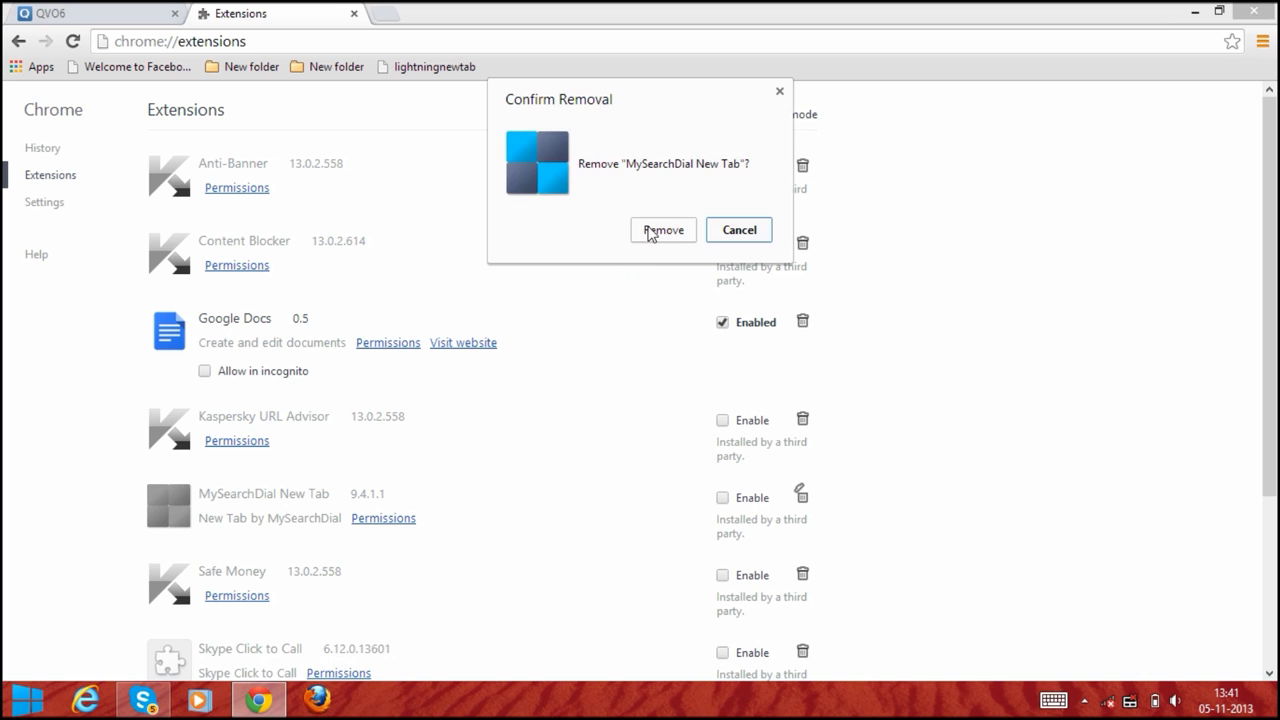
{"action": "left_click", "coordinate": [651, 231]}
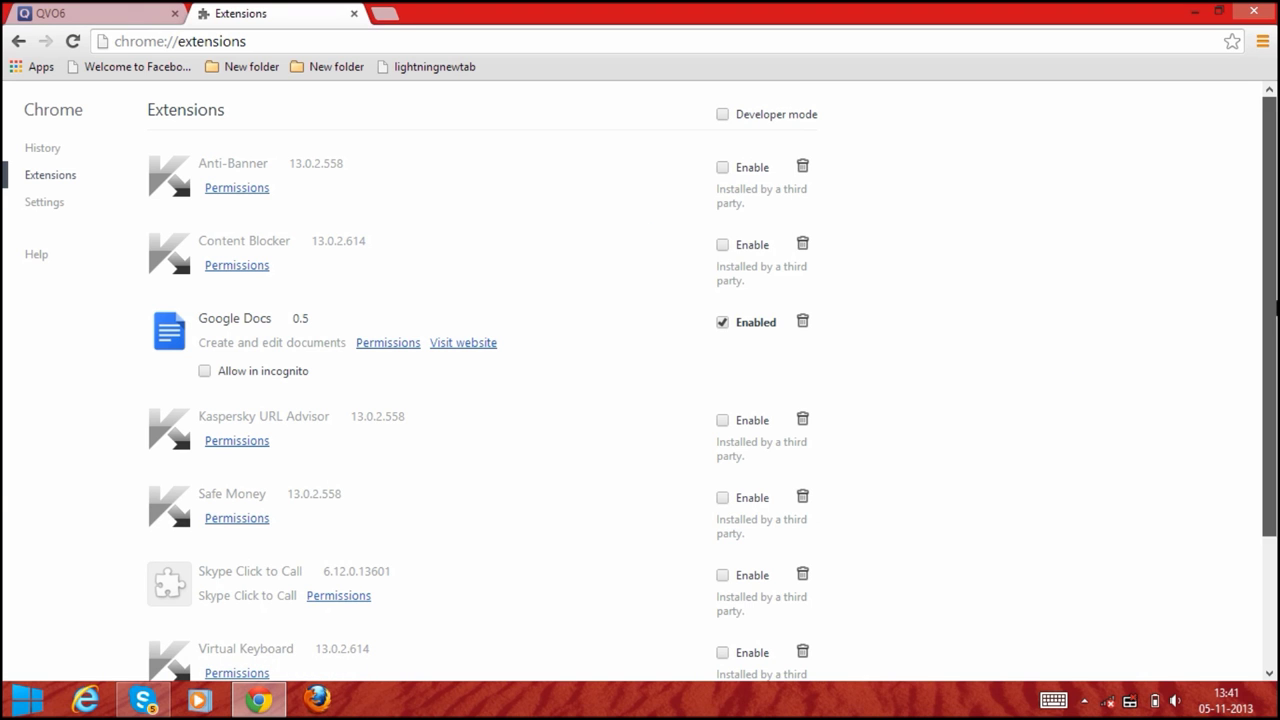
{"action": "scroll", "coordinate": [1270, 437], "scroll_direction": "down", "scroll_amount": 3}
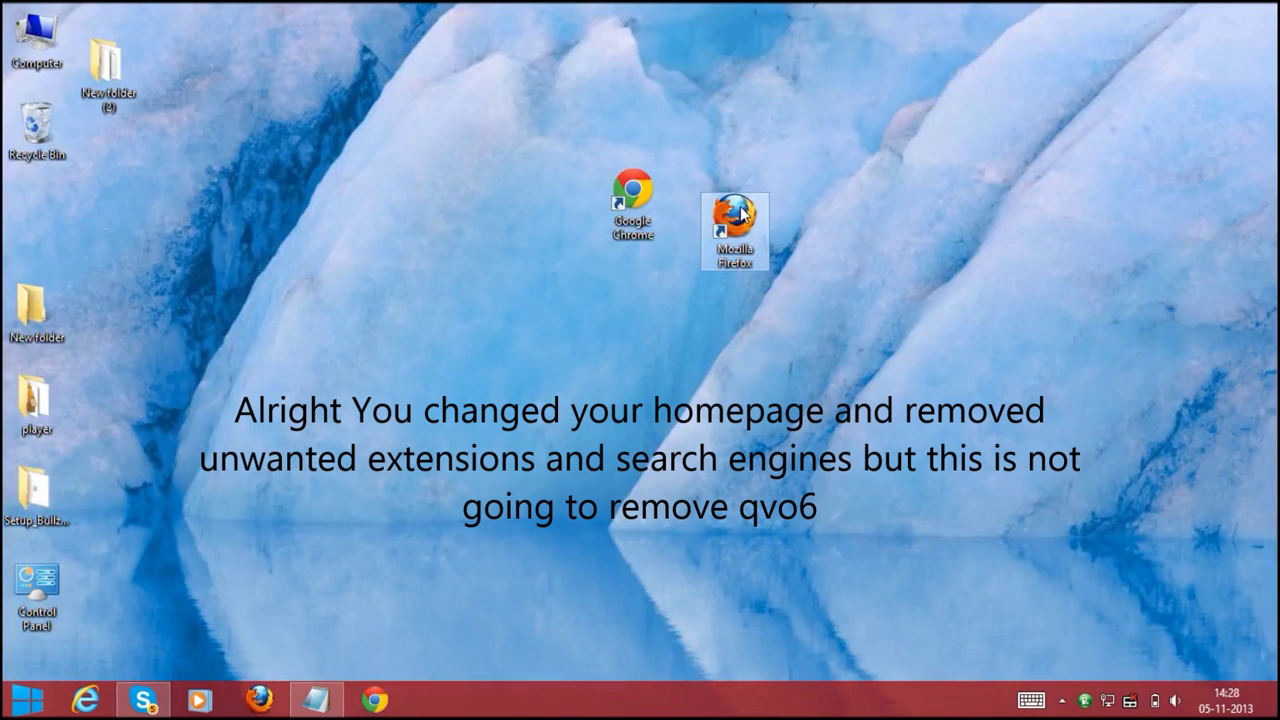
Step: Launch Firefox and Internet Explorer in turn to check which start page each loads, closing both
{"action": "double_click", "coordinate": [741, 213]}
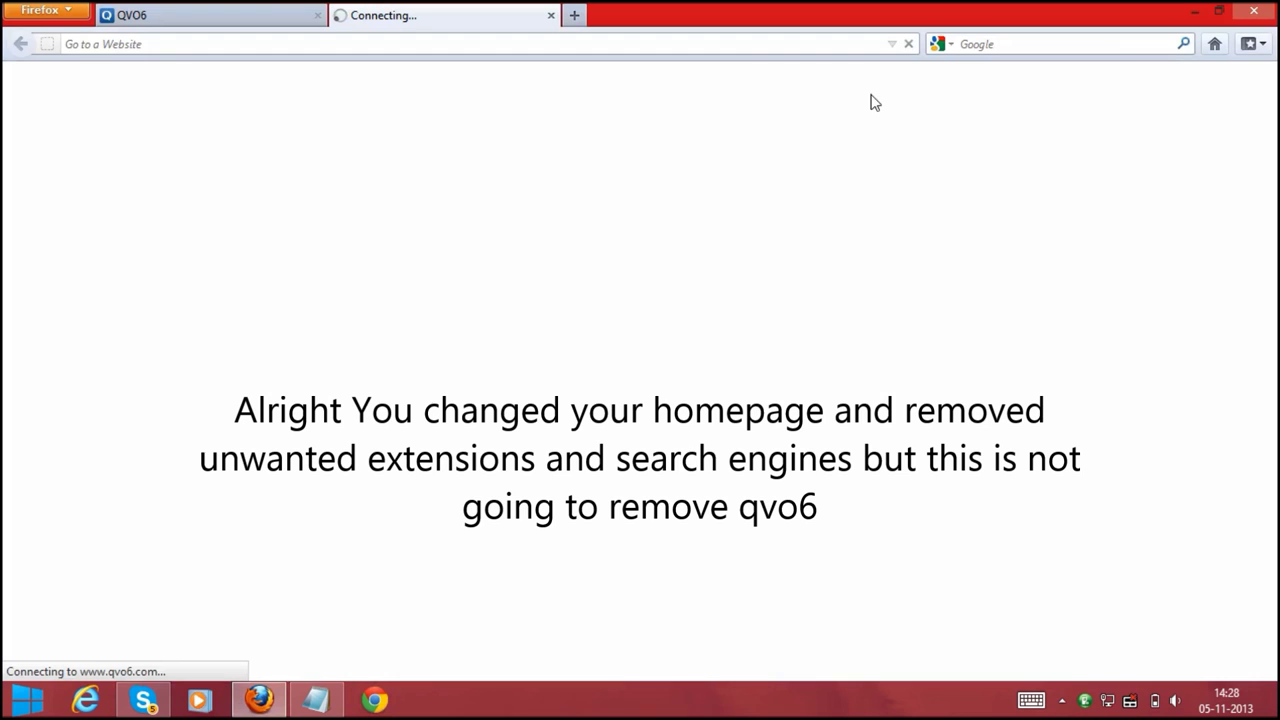
{"action": "left_click", "coordinate": [288, 14]}
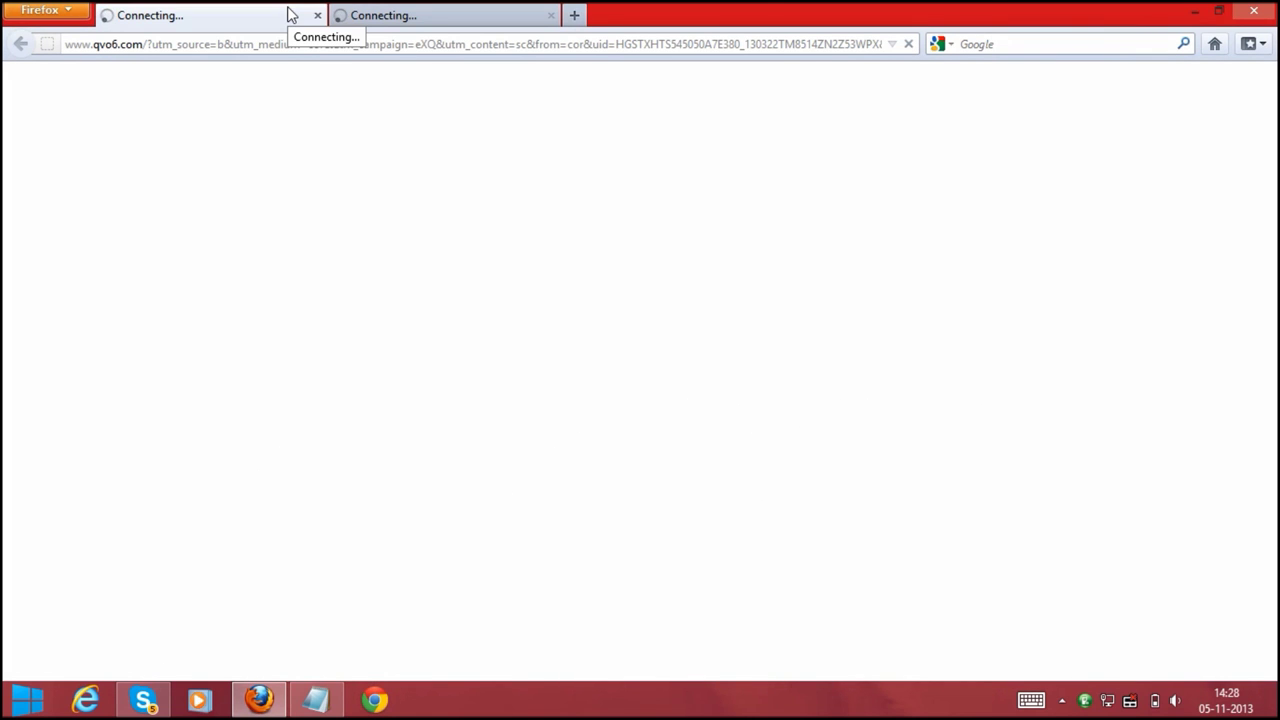
{"action": "left_click", "coordinate": [1254, 10]}
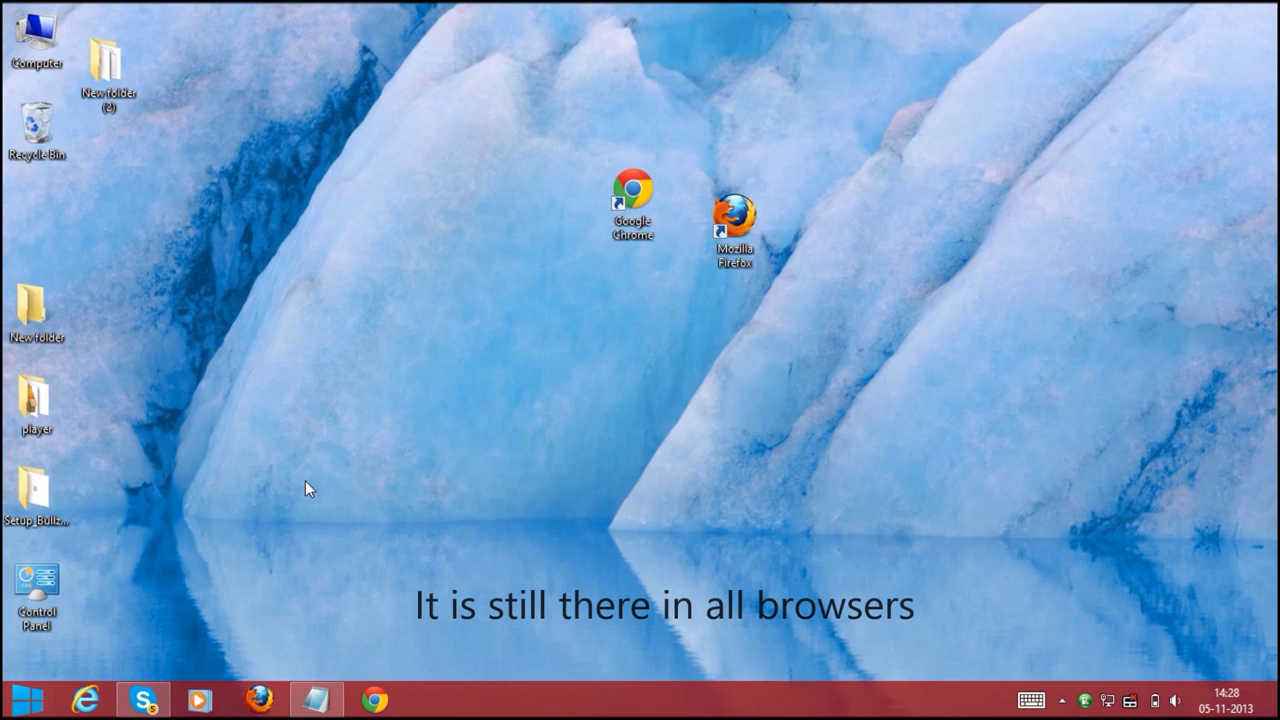
{"action": "left_click", "coordinate": [86, 700]}
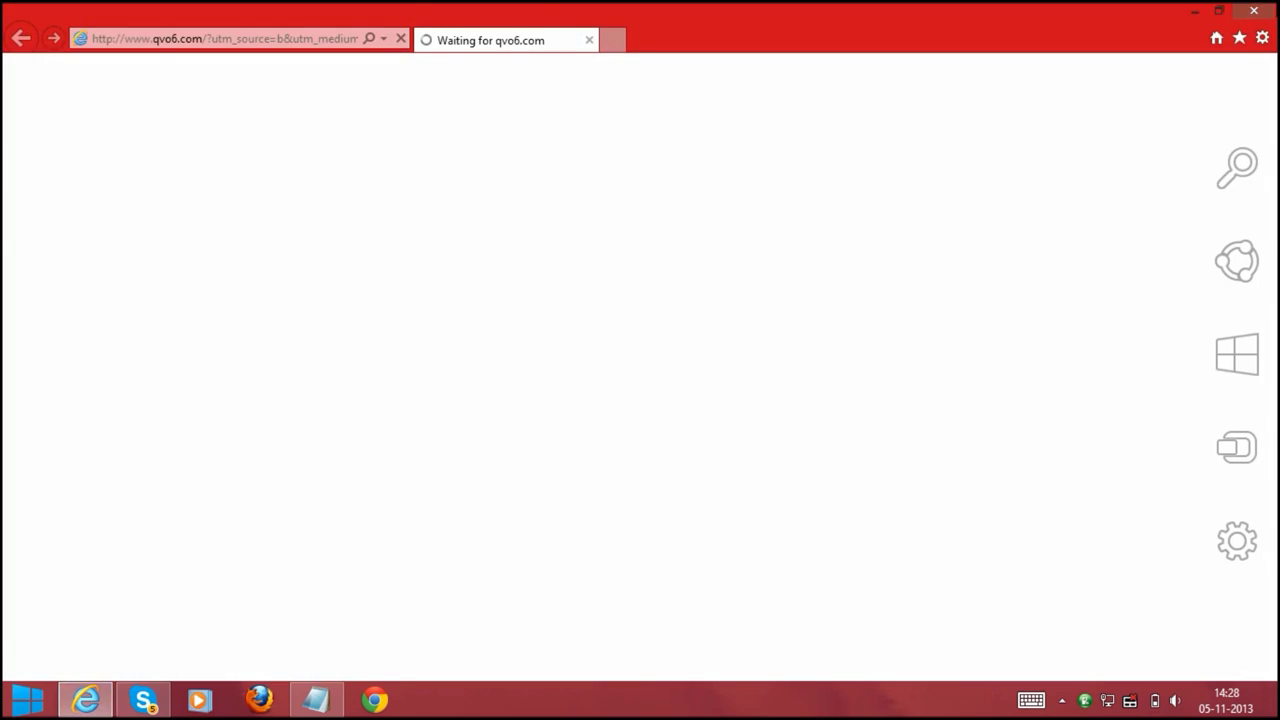
{"action": "left_click", "coordinate": [1254, 10]}
Step: Open the properties of the desktop Google Chrome shortcut and erase its whole Target entry, including the appended qvo6.com address
{"action": "right_click", "coordinate": [622, 226]}
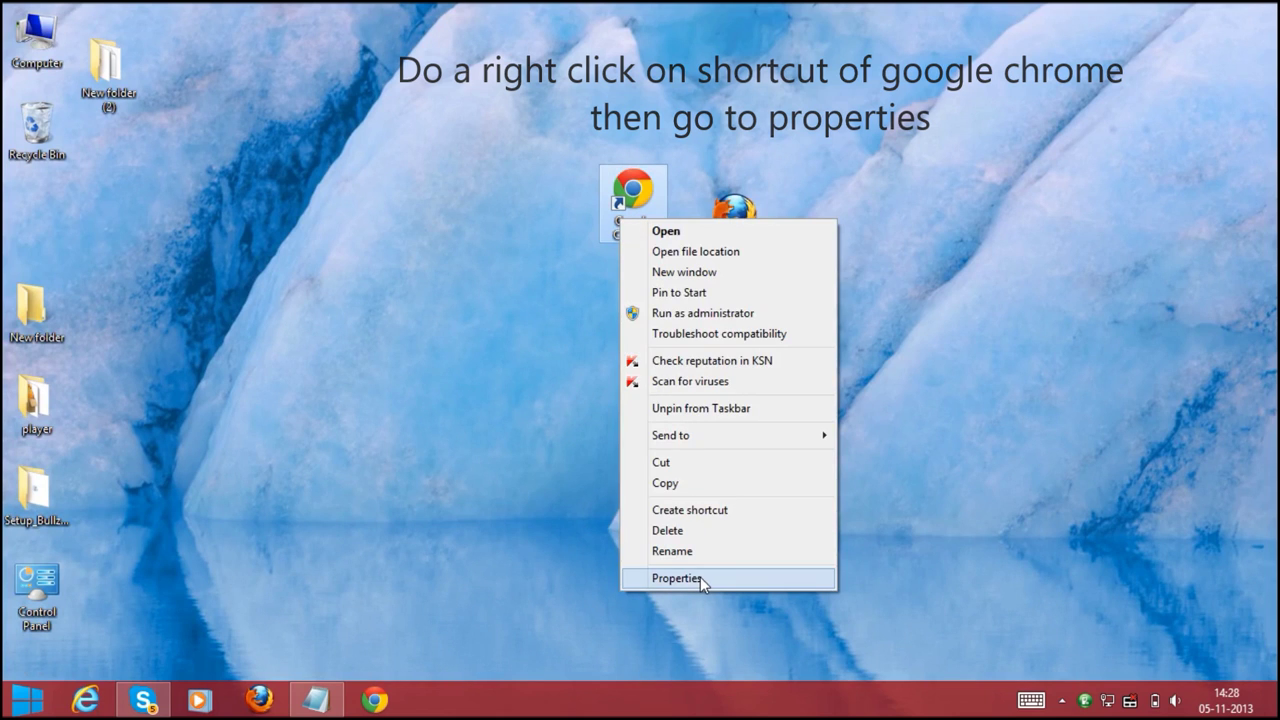
{"action": "left_click", "coordinate": [690, 580]}
{"action": "left_click", "coordinate": [815, 372]}
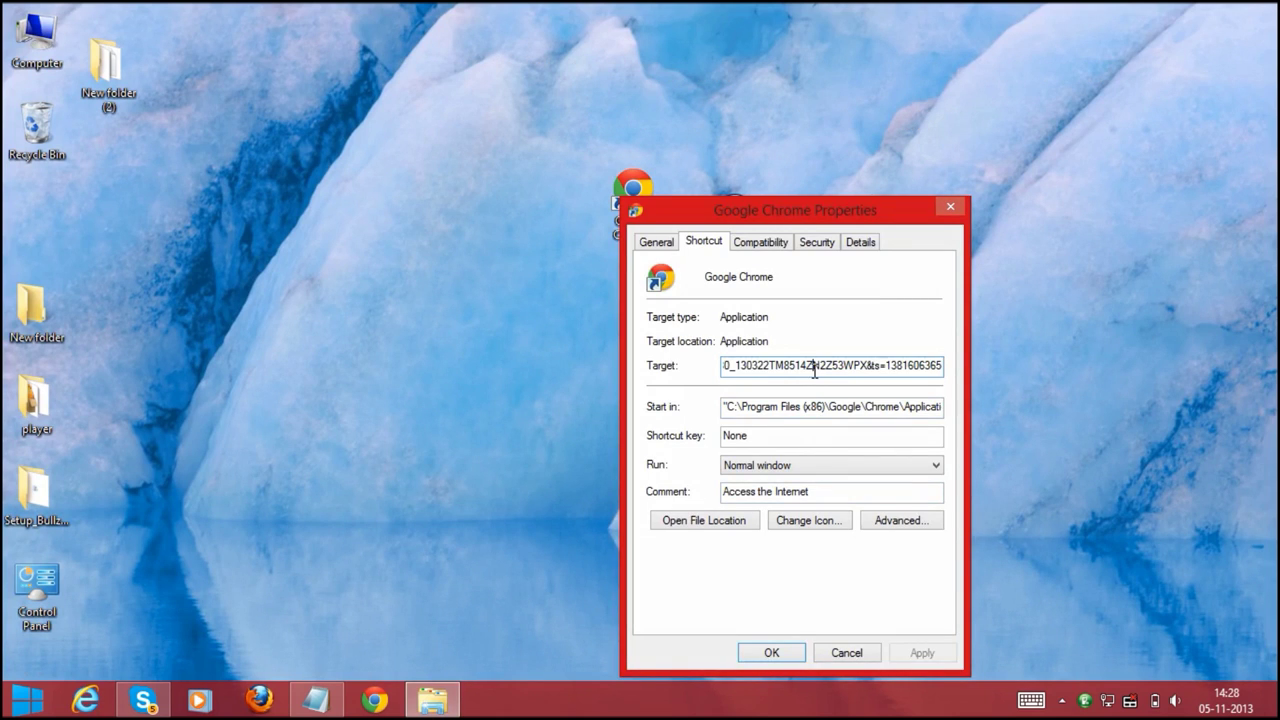
{"action": "key", "text": "Left"}
{"action": "key", "text": "Left"}
{"action": "key", "text": "Left"}
{"action": "key", "text": "Left"}
{"action": "key", "text": "Left"}
{"action": "key", "text": "Left"}
{"action": "key", "text": "Left"}
{"action": "key", "text": "Left"}
{"action": "key", "text": "Left"}
{"action": "key", "text": "Left"}
{"action": "key", "text": "Left"}
{"action": "key", "text": "Left"}
{"action": "key", "text": "Left"}
{"action": "key", "text": "Left"}
{"action": "key", "text": "Left"}
{"action": "key", "text": "Left"}
{"action": "key", "text": "Left"}
{"action": "key", "text": "Left"}
{"action": "key", "text": "Left"}
{"action": "key", "text": "Left"}
{"action": "key", "text": "Left"}
{"action": "key", "text": "Left"}
{"action": "key", "text": "Left"}
{"action": "key", "text": "Left"}
{"action": "key", "text": "Left"}
{"action": "key", "text": "Left"}
{"action": "key", "text": "Left"}
{"action": "key", "text": "Left"}
{"action": "key", "text": "Left"}
{"action": "key", "text": "Left"}
{"action": "key", "text": "Left"}
{"action": "key", "text": "Left"}
{"action": "key", "text": "Left"}
{"action": "key", "text": "Left"}
{"action": "key", "text": "Left"}
{"action": "key", "text": "Left"}
{"action": "key", "text": "Left"}
{"action": "key", "text": "Left"}
{"action": "key", "text": "Left"}
{"action": "key", "text": "Left"}
{"action": "key", "text": "Left"}
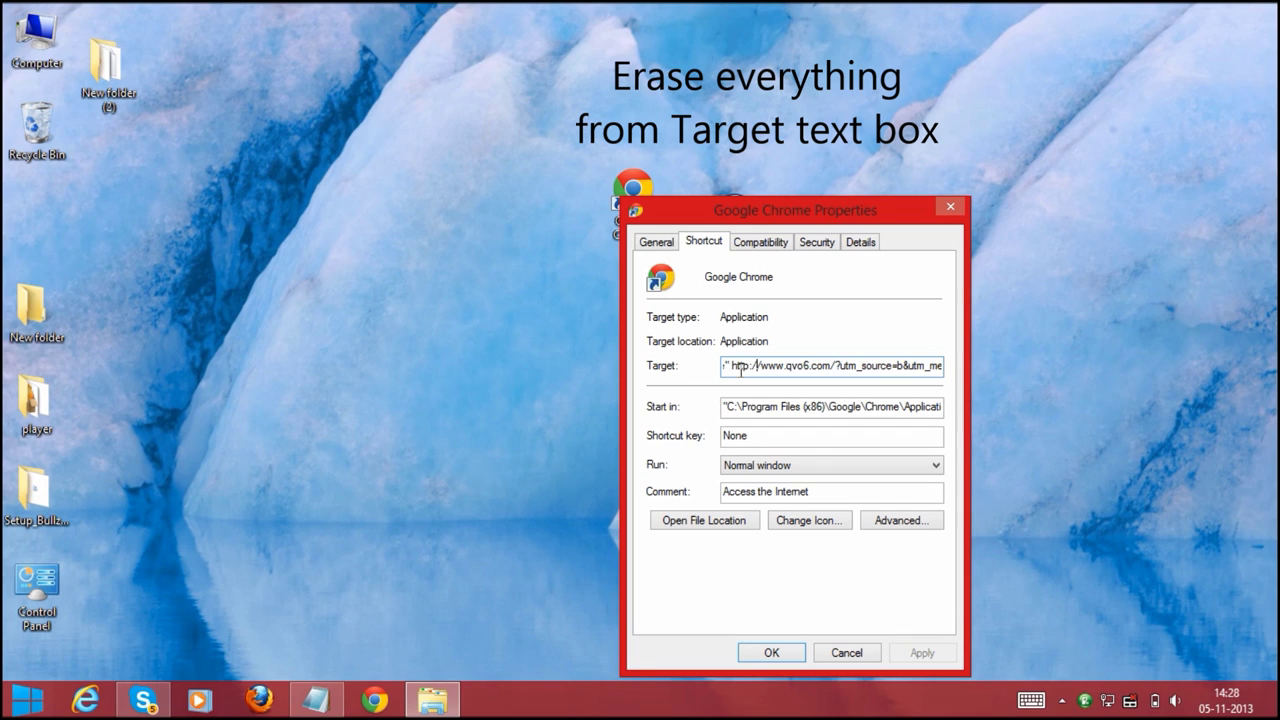
{"action": "left_click_drag", "start_coordinate": [746, 368], "coordinate": [832, 369]}
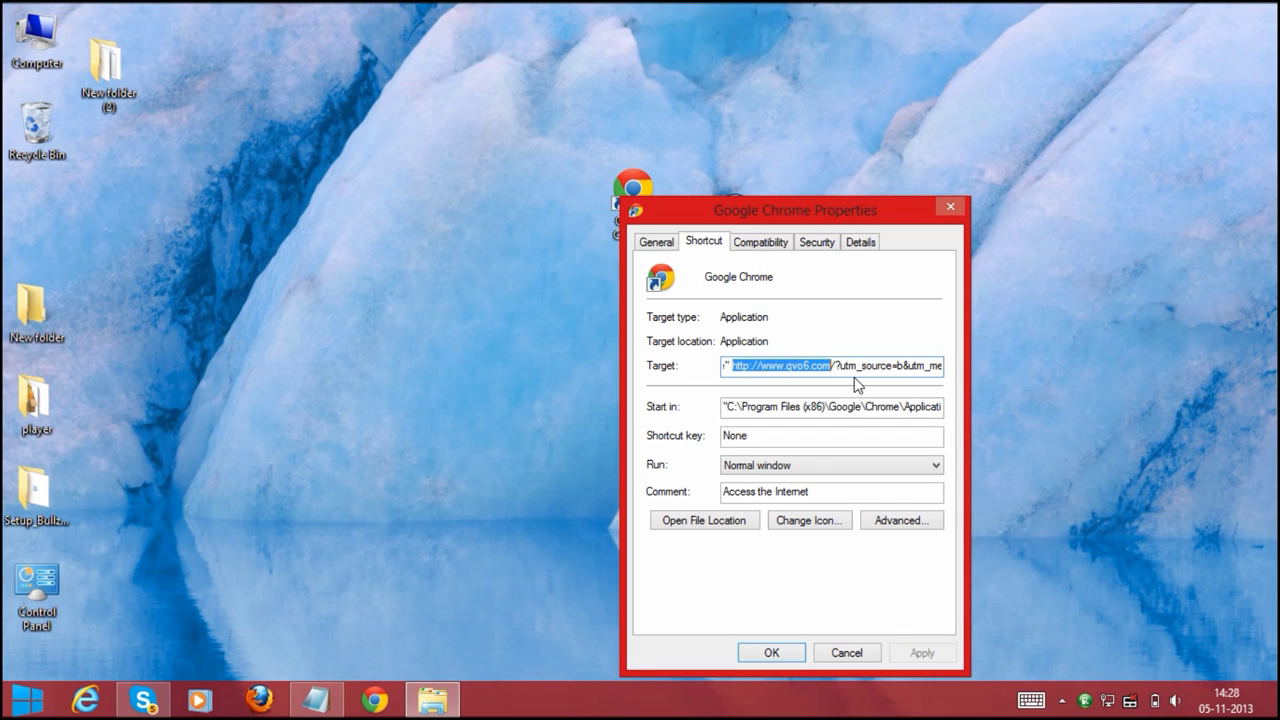
{"action": "left_click", "coordinate": [848, 370]}
{"action": "key", "text": "ctrl+a"}
{"action": "key", "text": "Delete"}
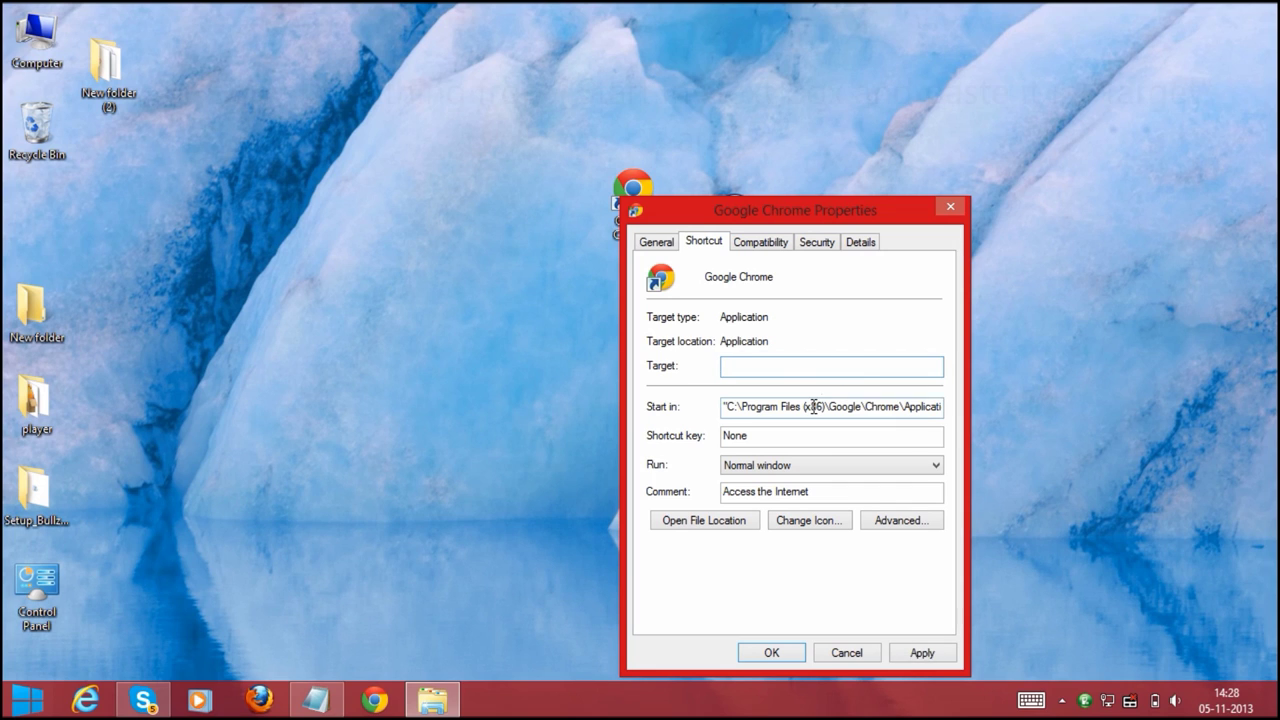
Step: Copy the shortcut's Start in path into Target and add \chrome.exe after Application, inside the closing quotation mark
{"action": "left_click", "coordinate": [814, 406]}
{"action": "key", "text": "ctrl+a"}
{"action": "key", "text": "ctrl+c"}
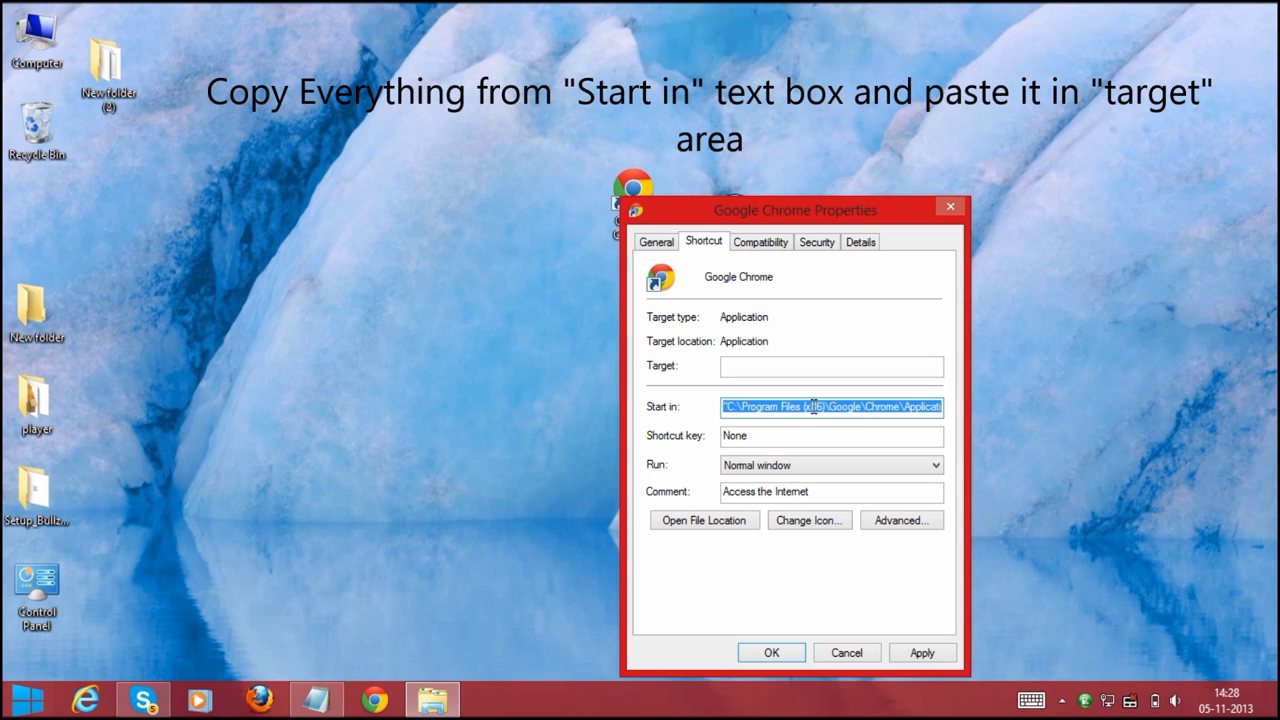
{"action": "left_click", "coordinate": [787, 367]}
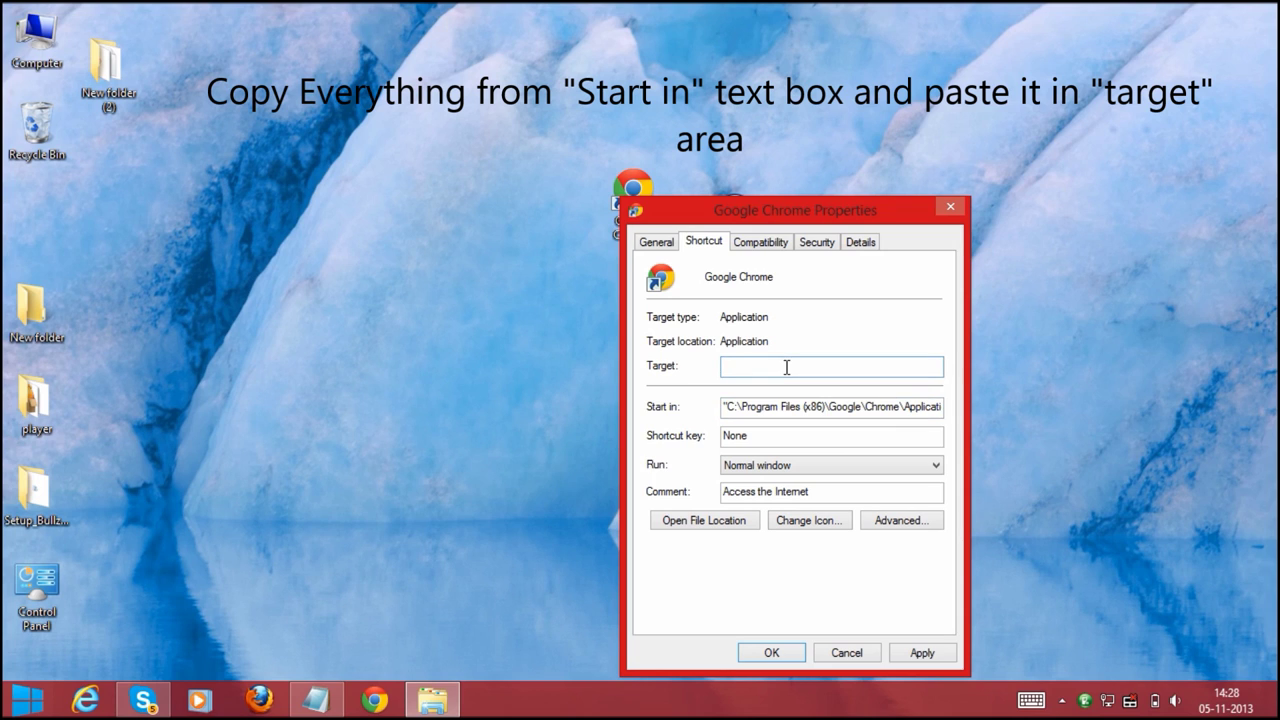
{"action": "key", "text": "ctrl+v"}
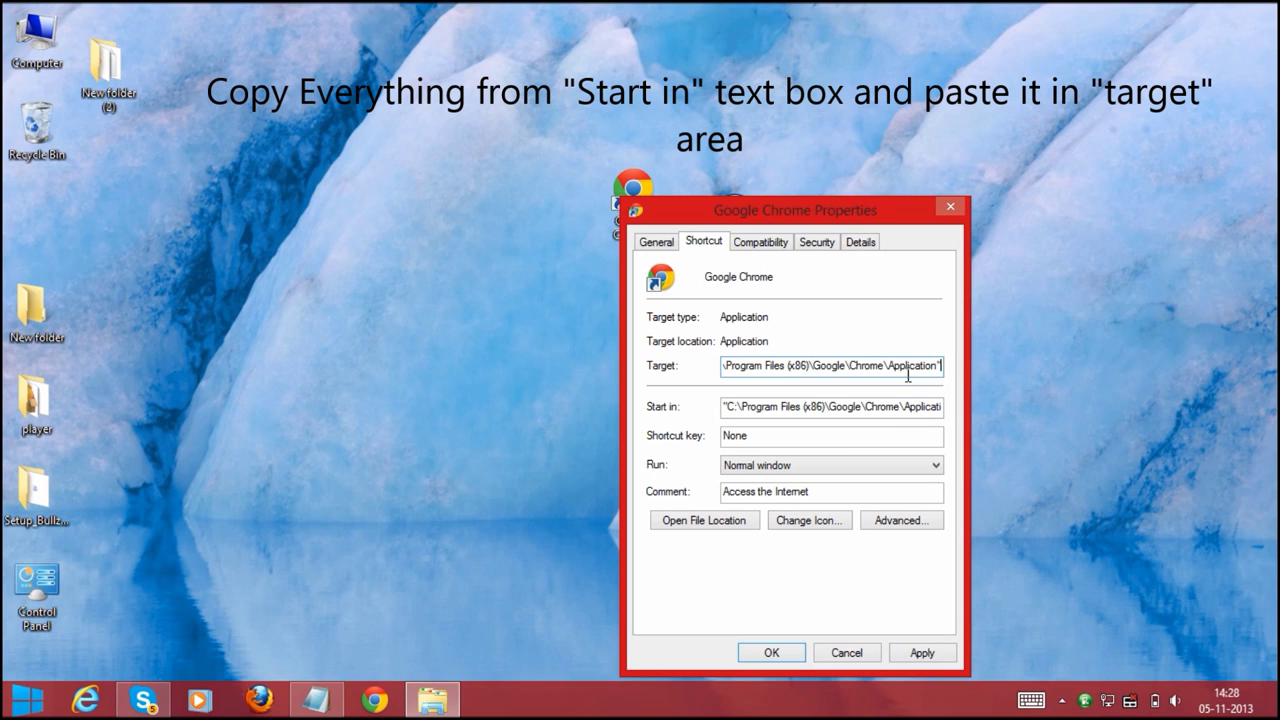
{"action": "key", "text": "BackSpace"}
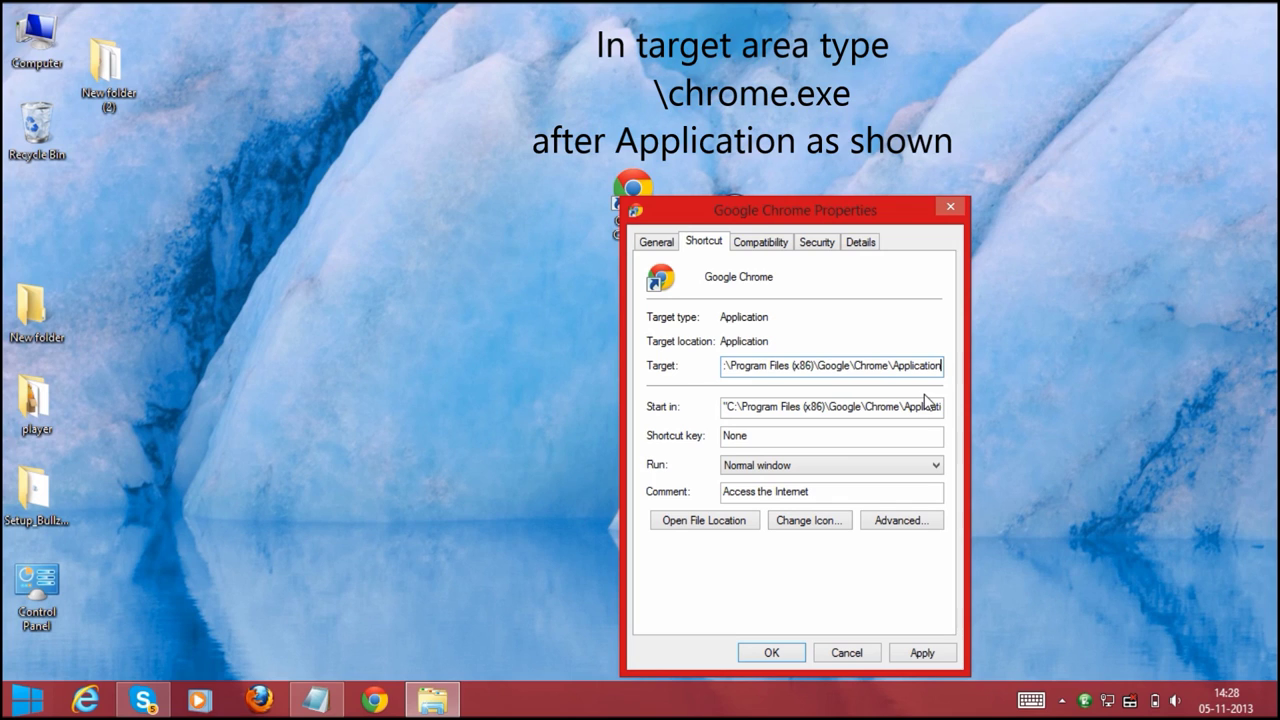
{"action": "type", "text": "\\chrom"}
{"action": "type", "text": "e."}
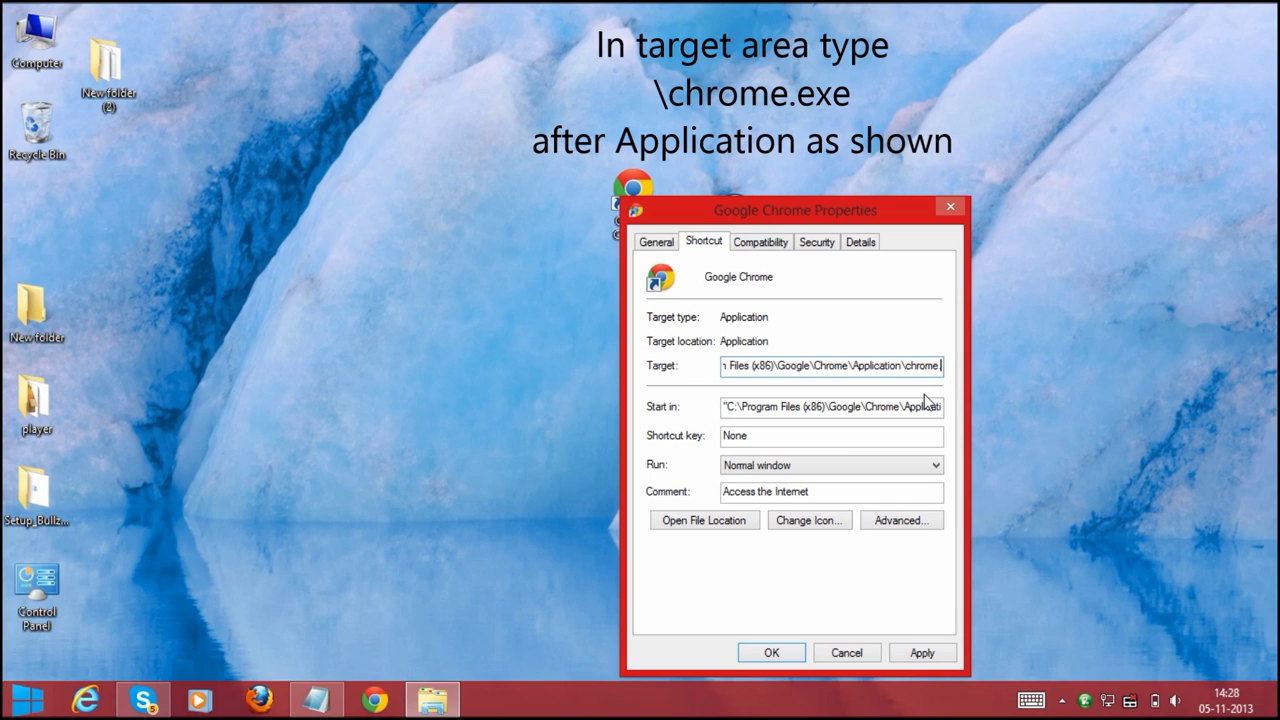
{"action": "type", "text": "exe\""}
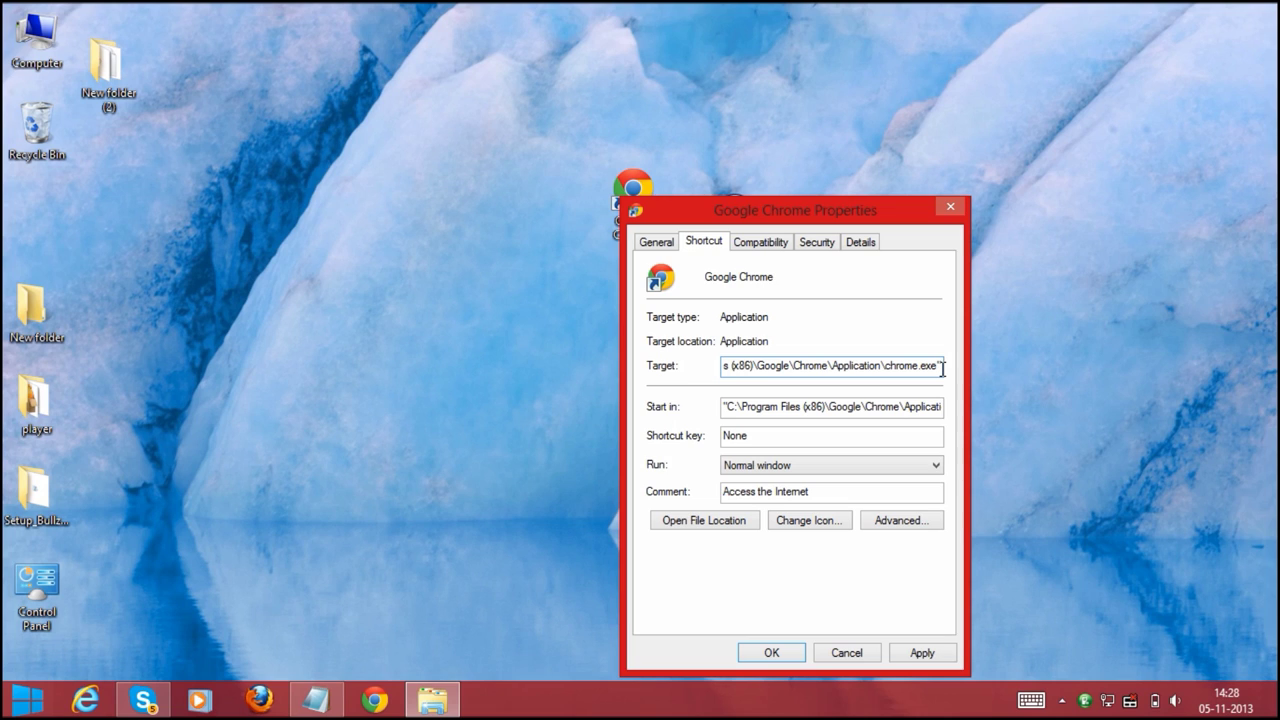
Step: Apply the new shortcut target with administrator permission, close the properties and launch Chrome from the desktop shortcut to test it
{"action": "left_click_drag", "start_coordinate": [943, 365], "coordinate": [823, 360]}
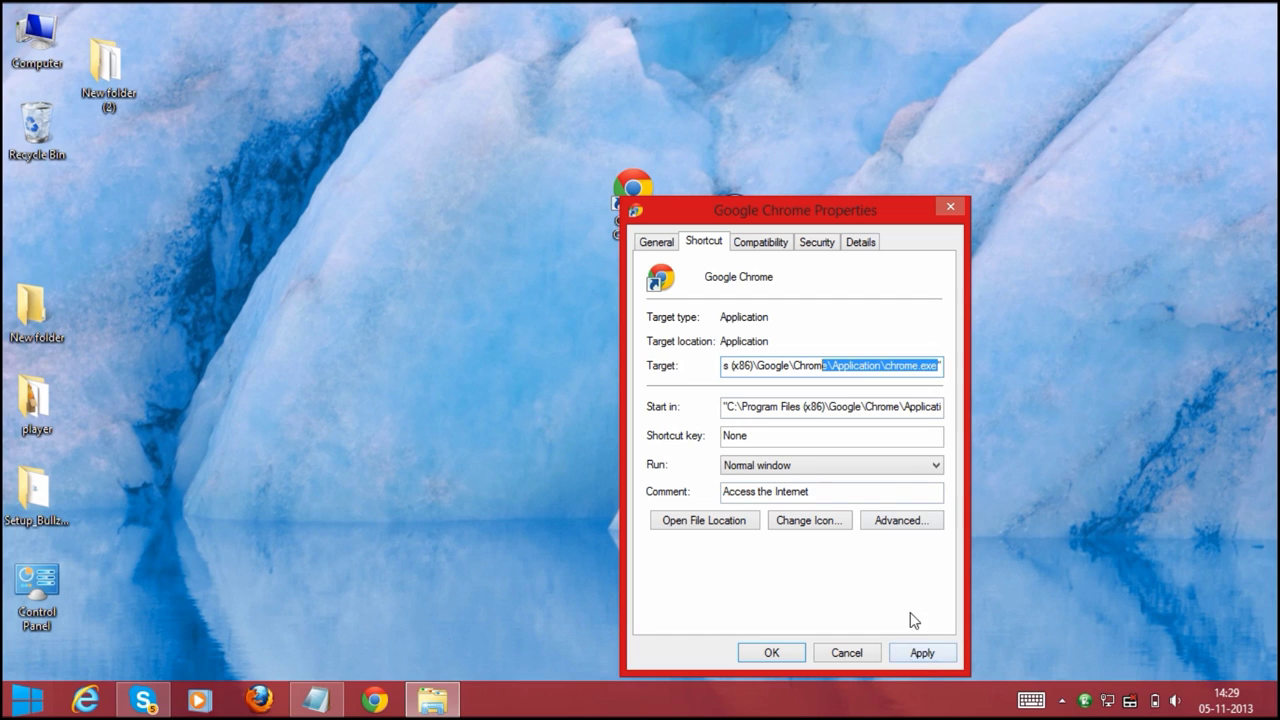
{"action": "left_click", "coordinate": [921, 652]}
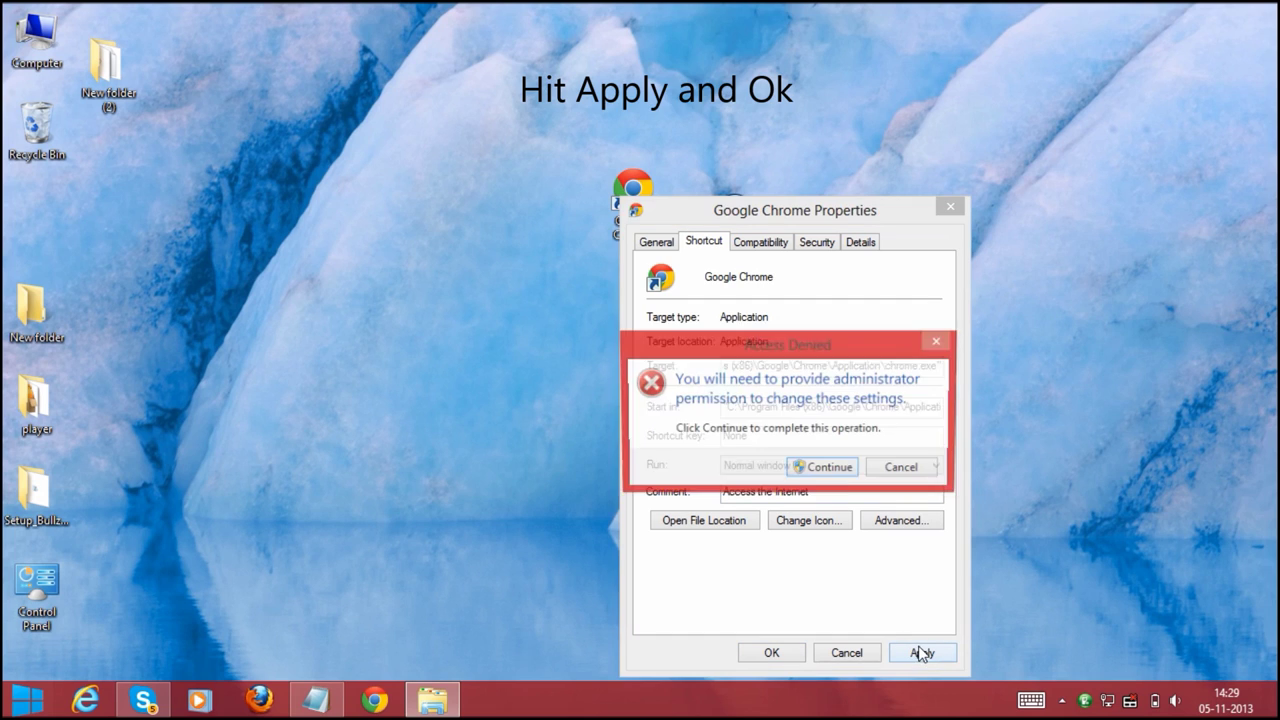
{"action": "left_click", "coordinate": [820, 472]}
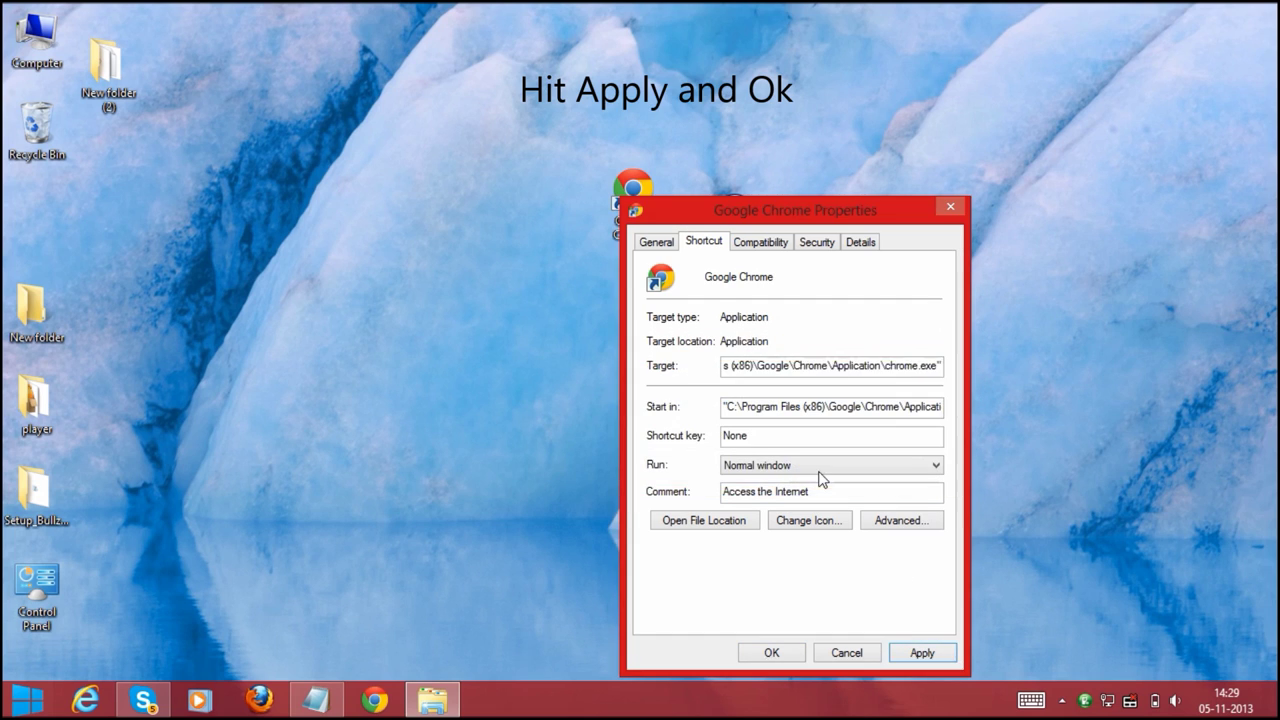
{"action": "left_click", "coordinate": [771, 652]}
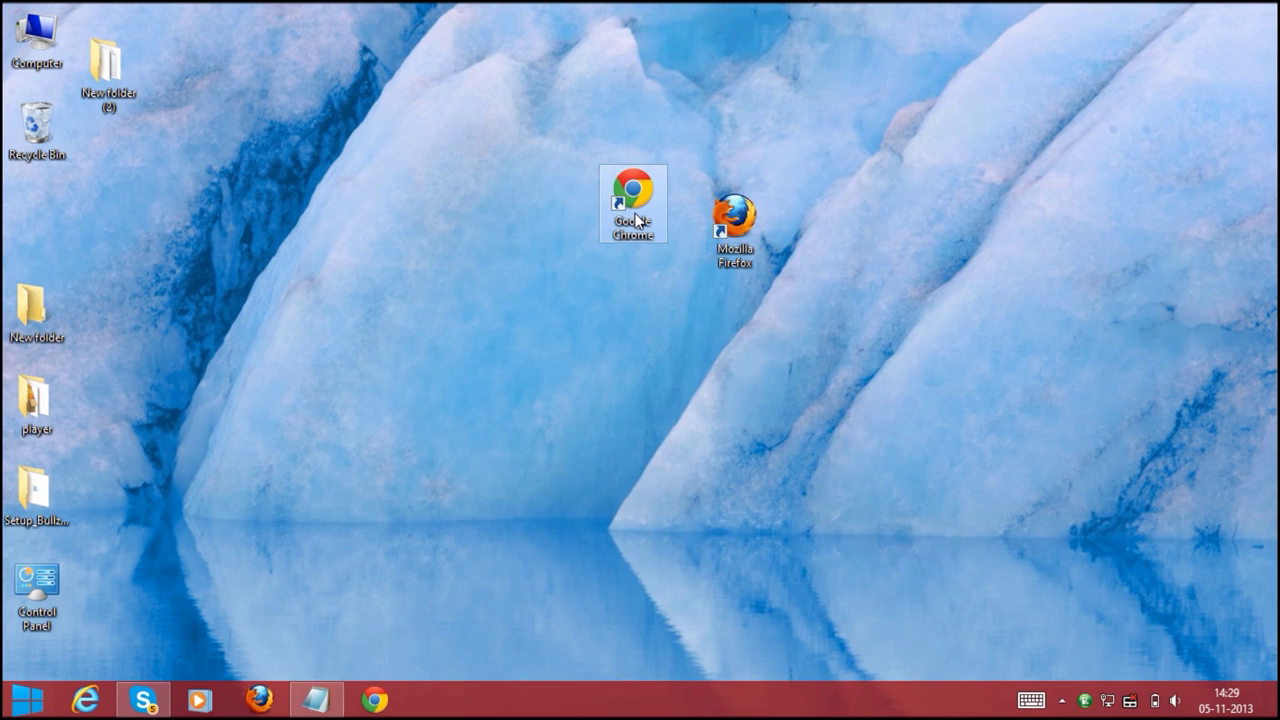
{"action": "double_click", "coordinate": [636, 220]}
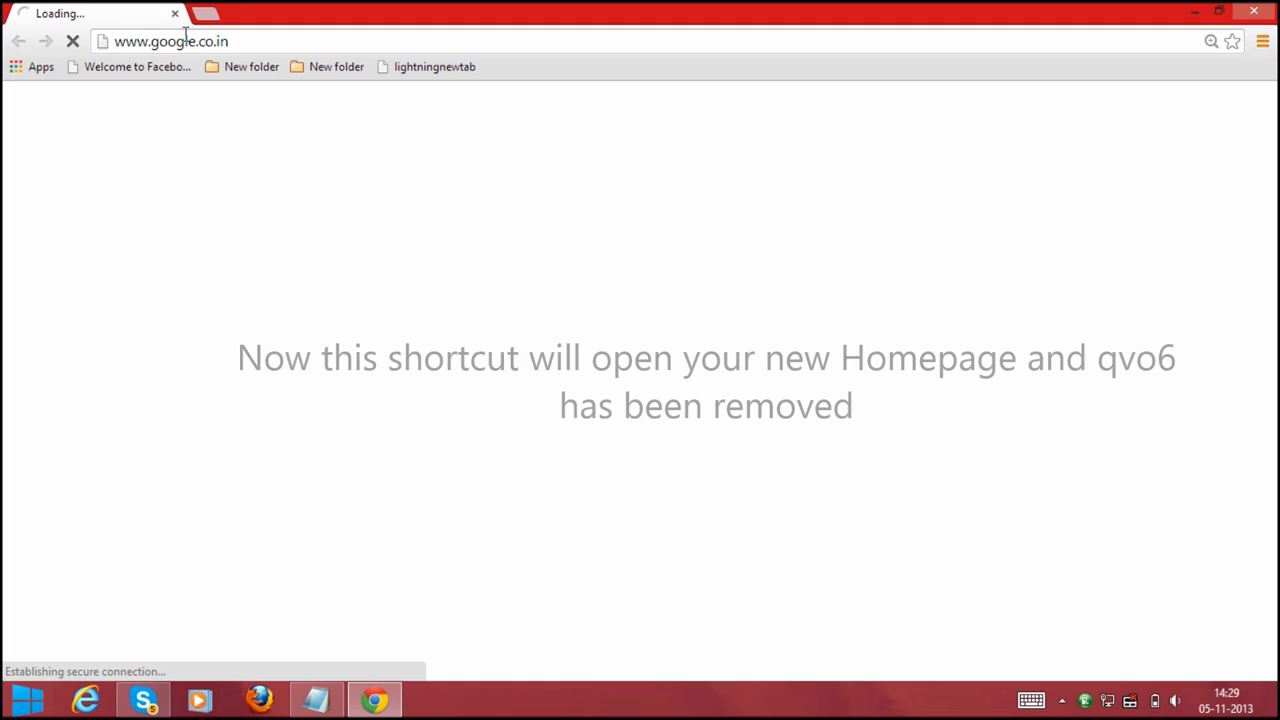
Step: Check the address Chrome loads, close it and unpin the old Google Chrome shortcut from the taskbar
{"action": "left_click", "coordinate": [140, 43]}
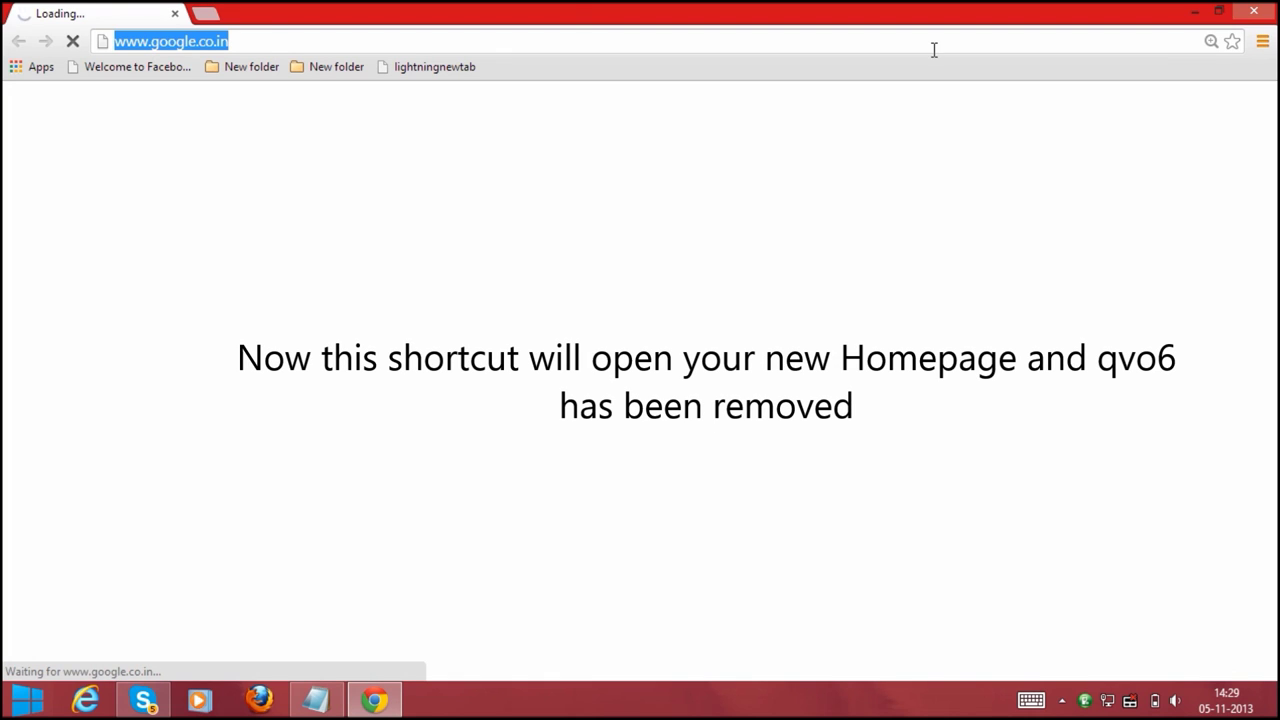
{"action": "left_click", "coordinate": [1253, 11]}
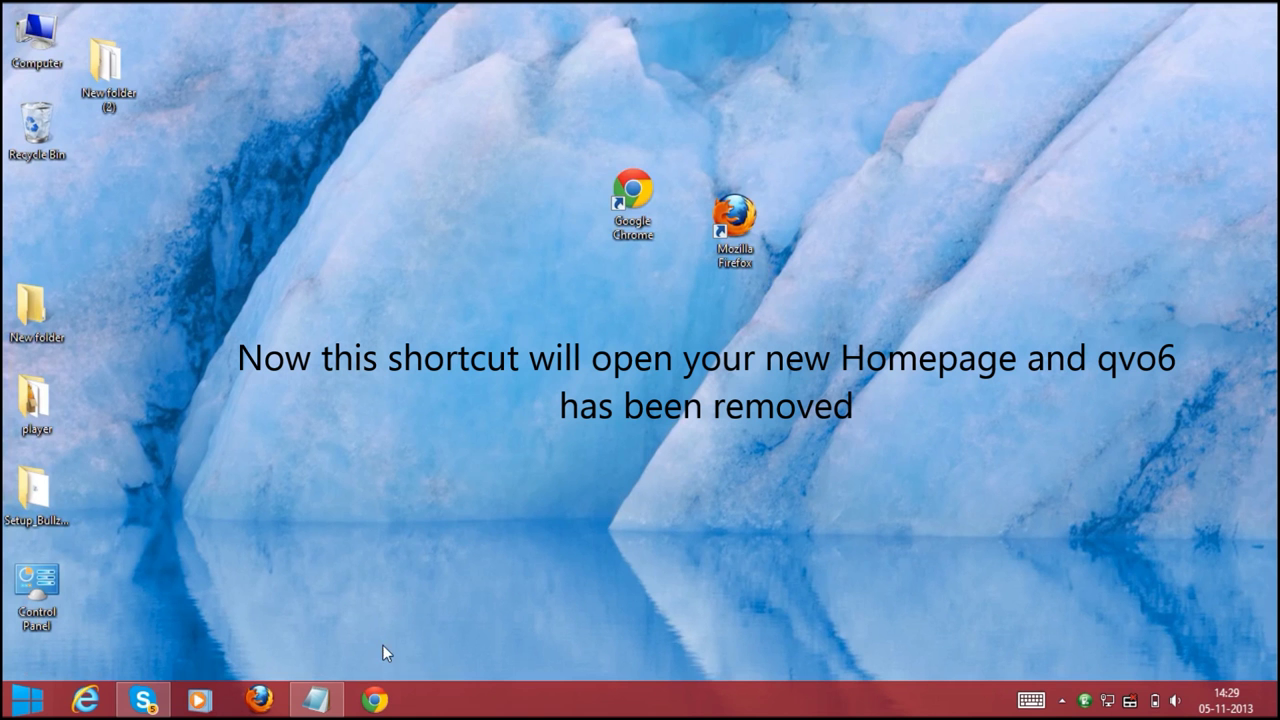
{"action": "right_click", "coordinate": [390, 703]}
{"action": "left_click", "coordinate": [391, 648]}
Step: Unpin the old Google Chrome entry from the Start menu and pin the corrected desktop Chrome shortcut to Start instead
{"action": "left_click", "coordinate": [27, 700]}
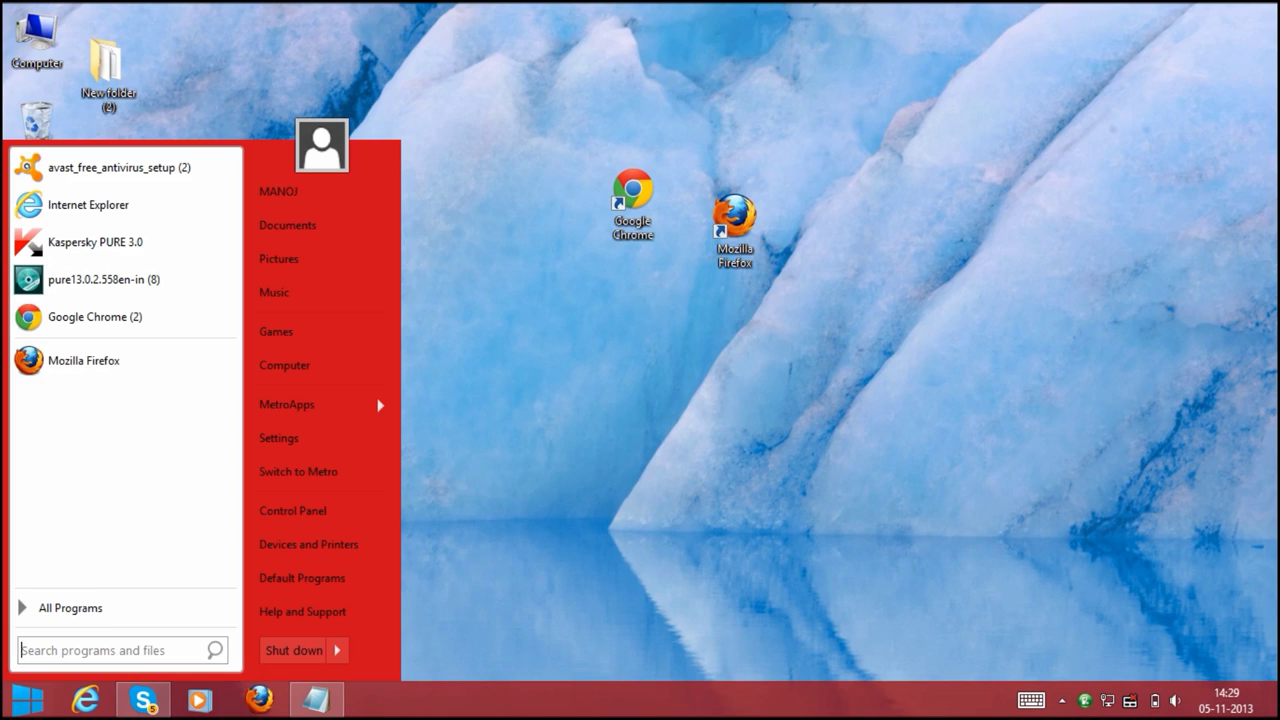
{"action": "right_click", "coordinate": [138, 318]}
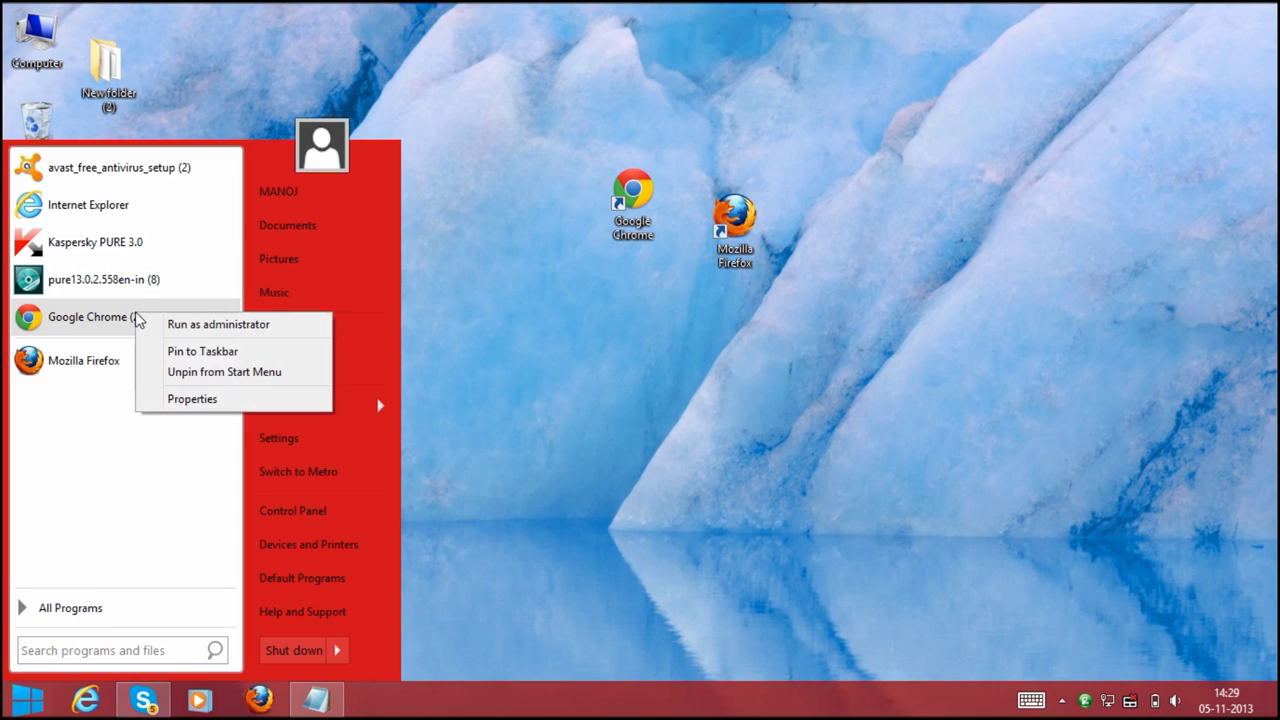
{"action": "left_click", "coordinate": [232, 371]}
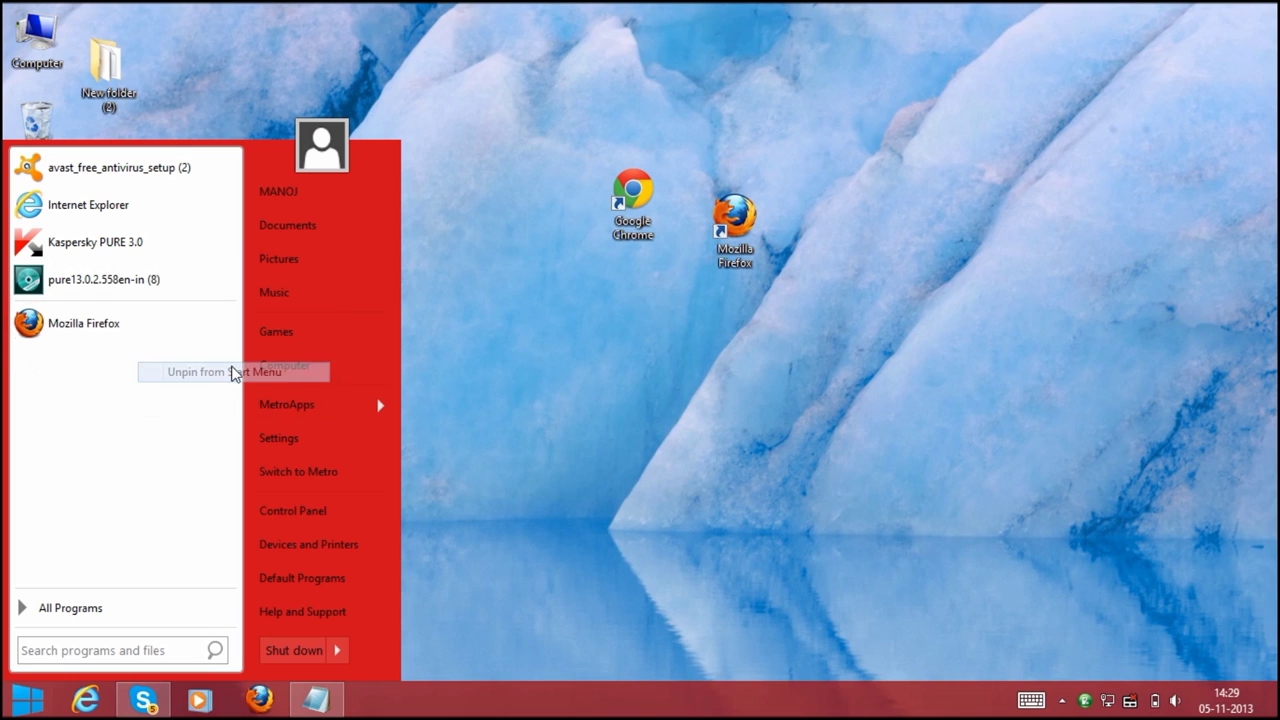
{"action": "left_click", "coordinate": [651, 212]}
{"action": "right_click", "coordinate": [653, 208]}
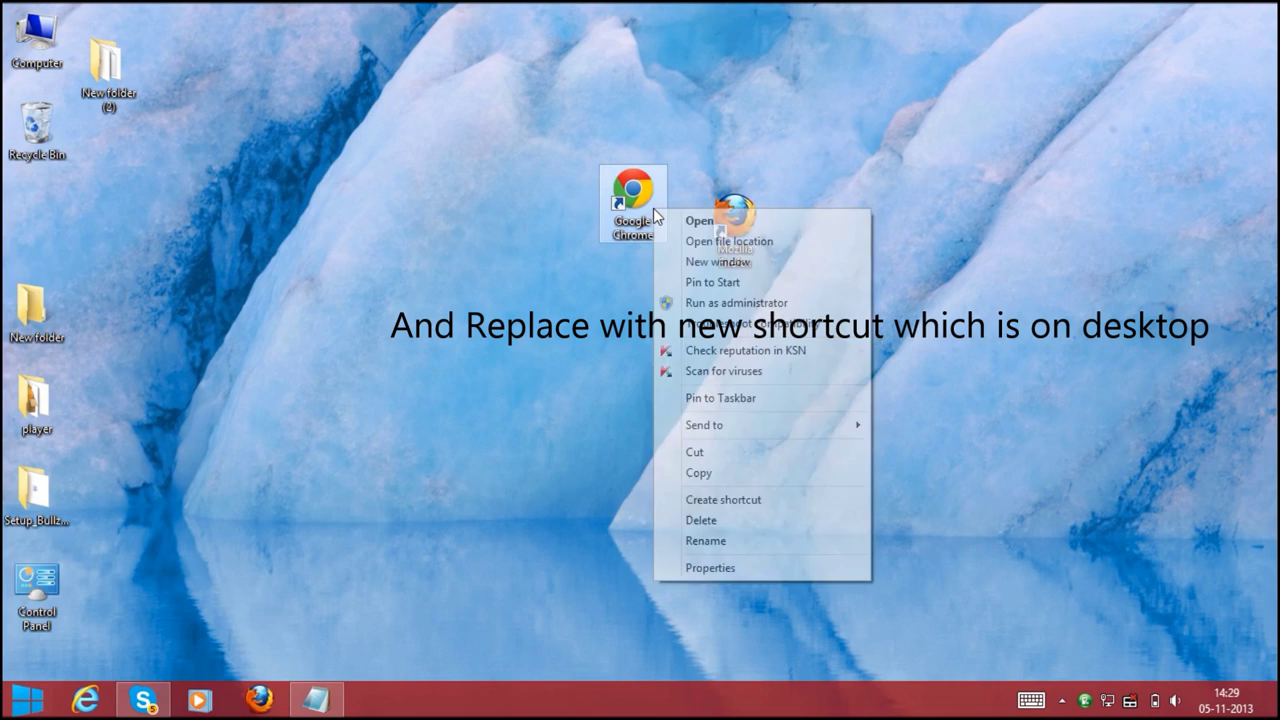
{"action": "left_click", "coordinate": [720, 283]}
Step: Launch Chrome from its new Start menu entry to check the page it loads, and close it
{"action": "left_click", "coordinate": [27, 700]}
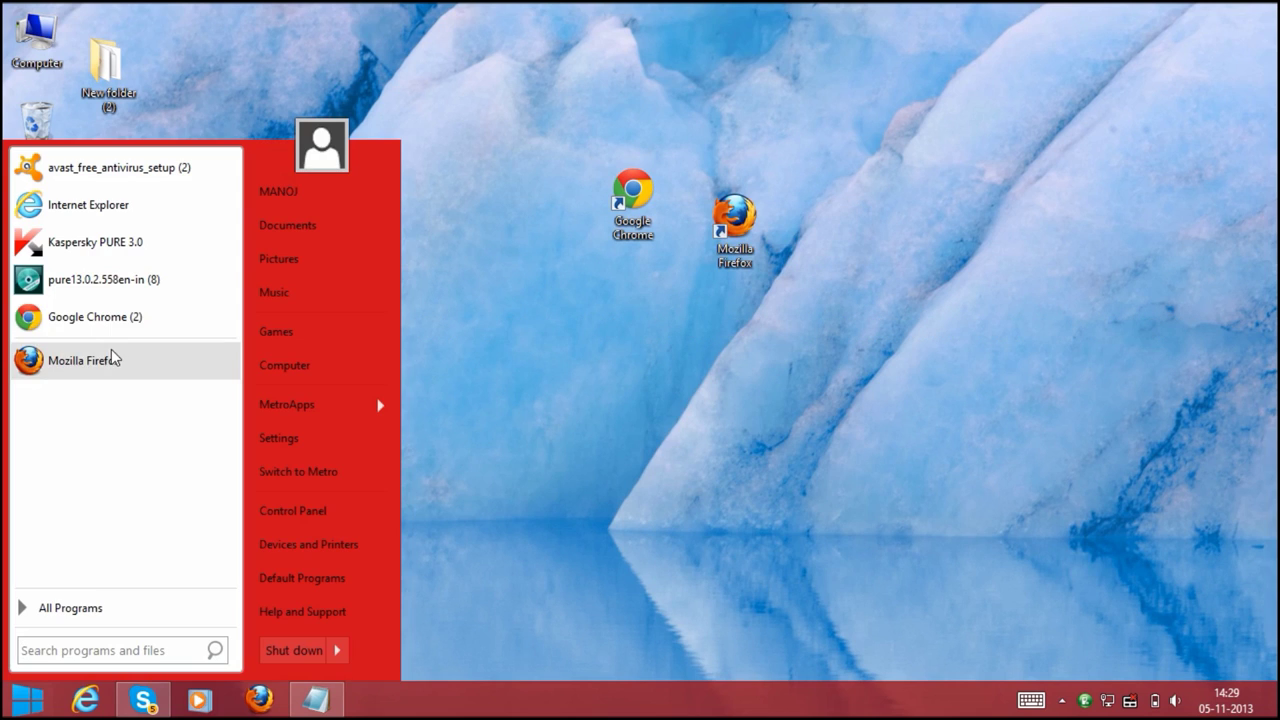
{"action": "left_click", "coordinate": [133, 321]}
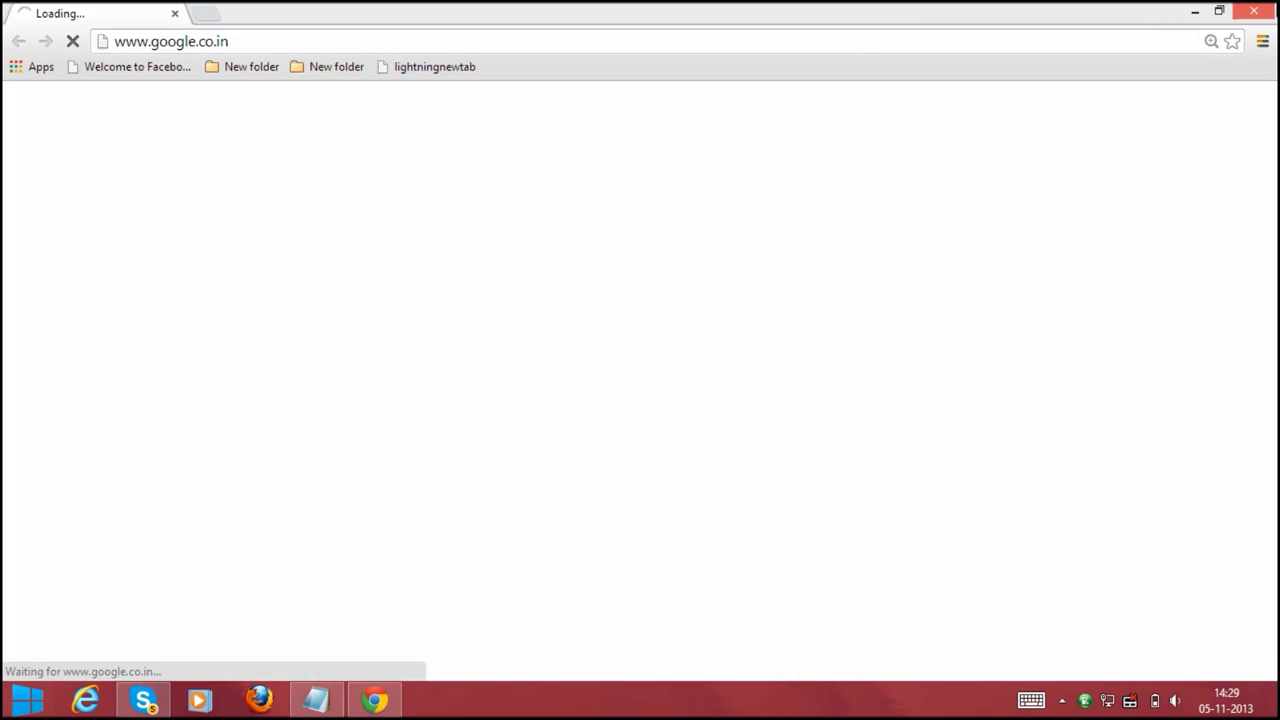
{"action": "left_click", "coordinate": [1254, 10]}
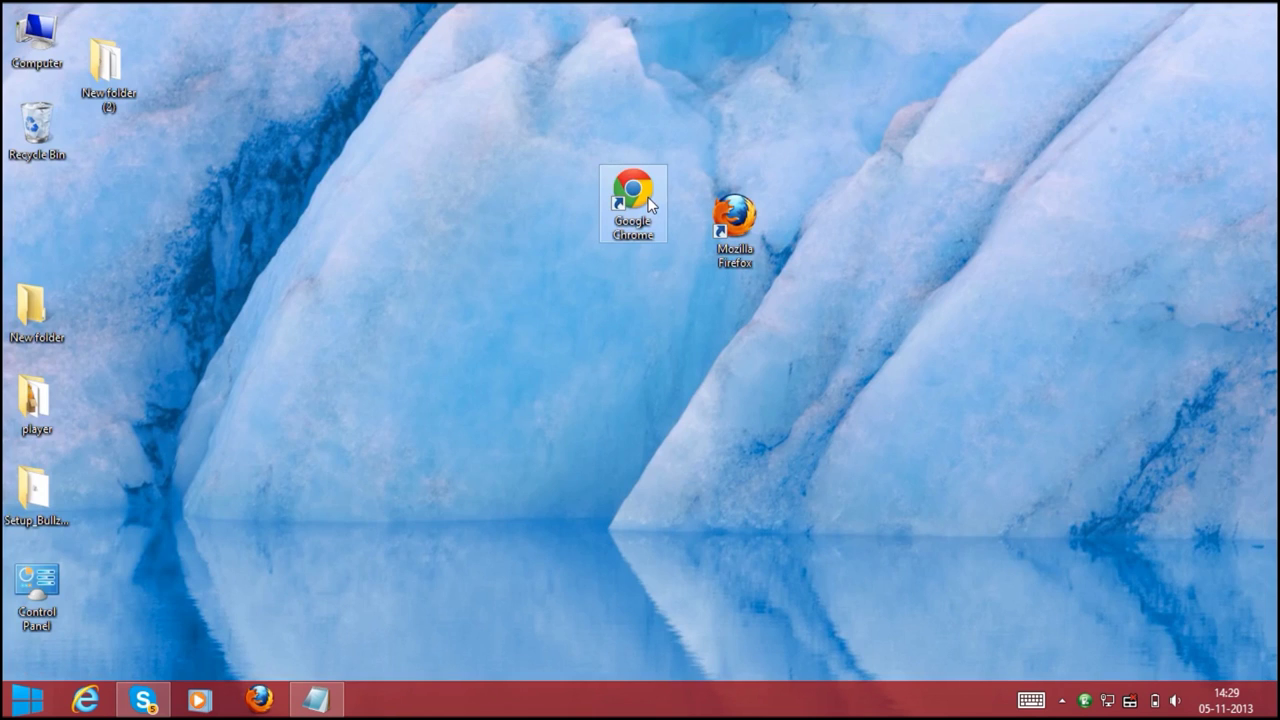
Step: Pin the corrected desktop Chrome shortcut to the taskbar, launch Chrome from there to test it and close it
{"action": "right_click", "coordinate": [651, 205]}
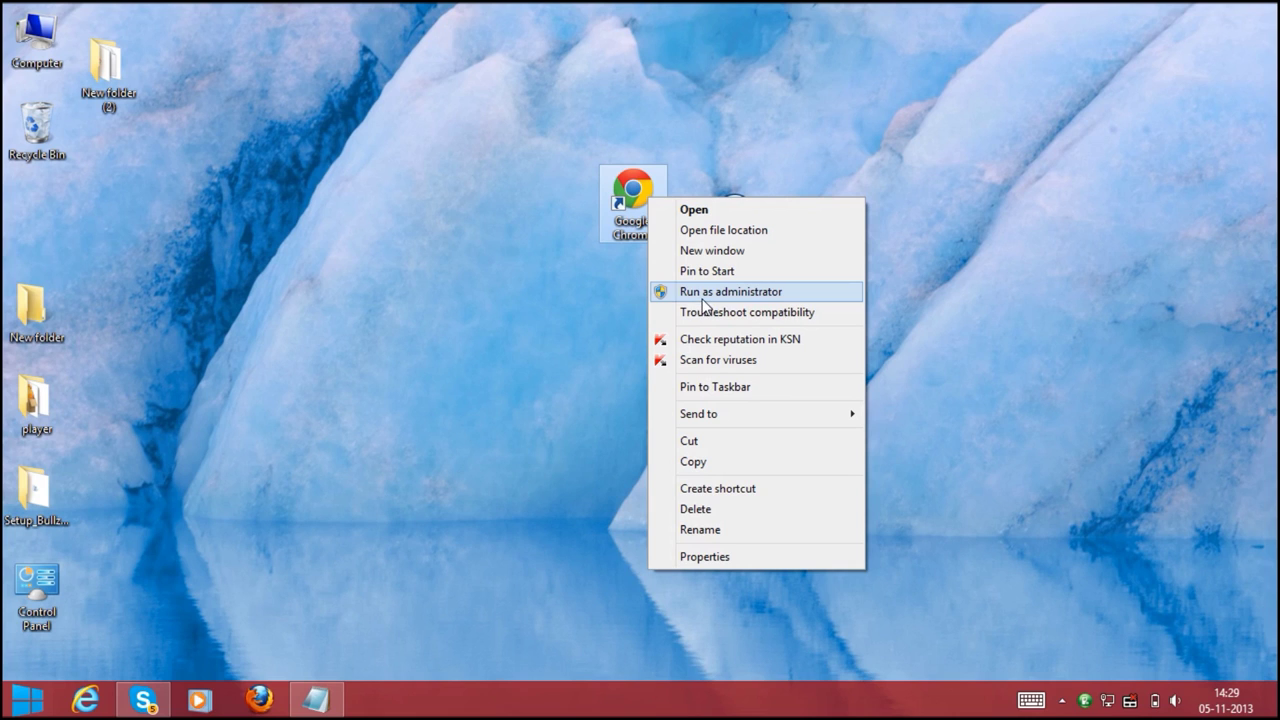
{"action": "left_click", "coordinate": [621, 205]}
{"action": "left_click_drag", "start_coordinate": [621, 205], "coordinate": [390, 696]}
{"action": "left_click", "coordinate": [392, 698]}
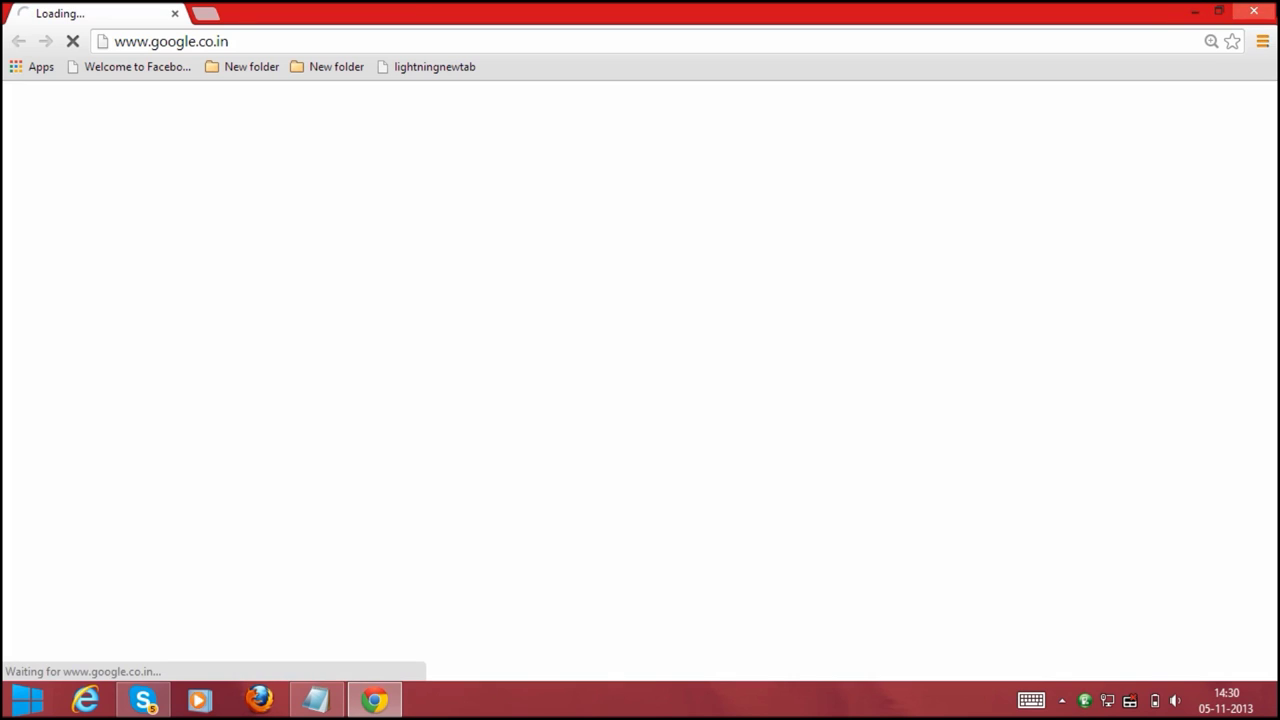
{"action": "left_click", "coordinate": [1253, 10]}
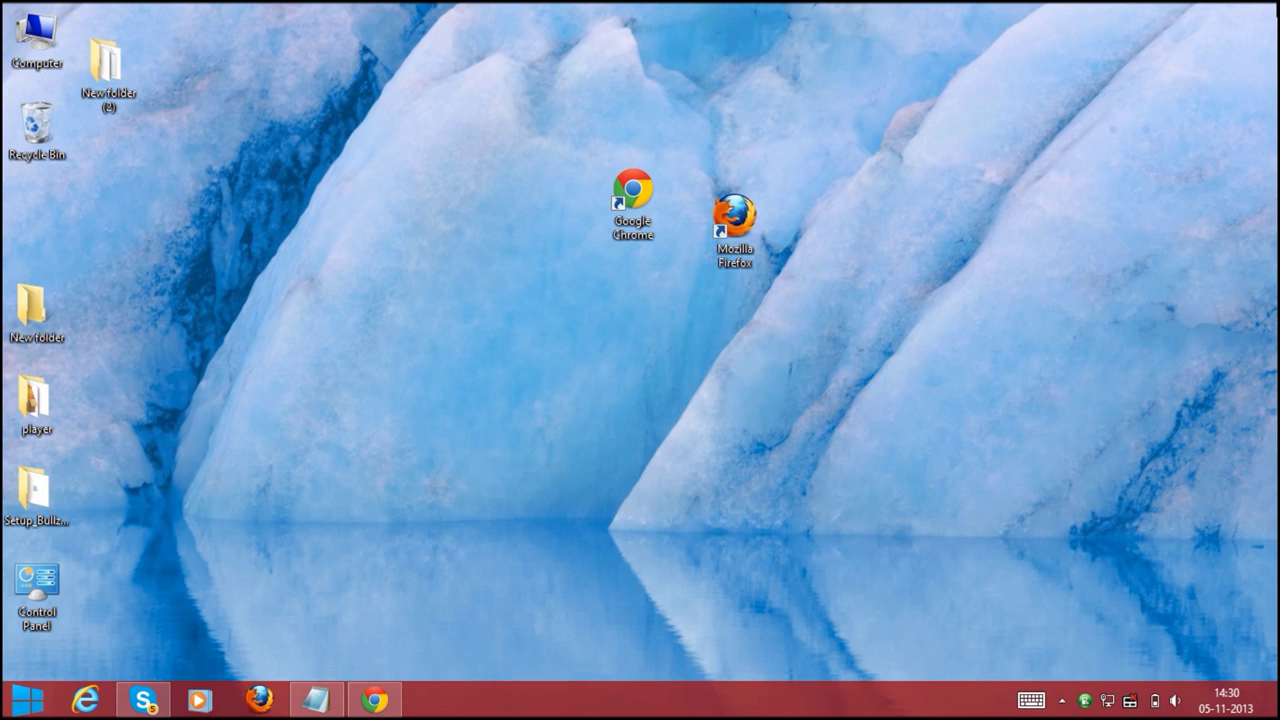
Step: Launch Firefox from its desktop shortcut to check which pages it opens, and close it
{"action": "double_click", "coordinate": [739, 228]}
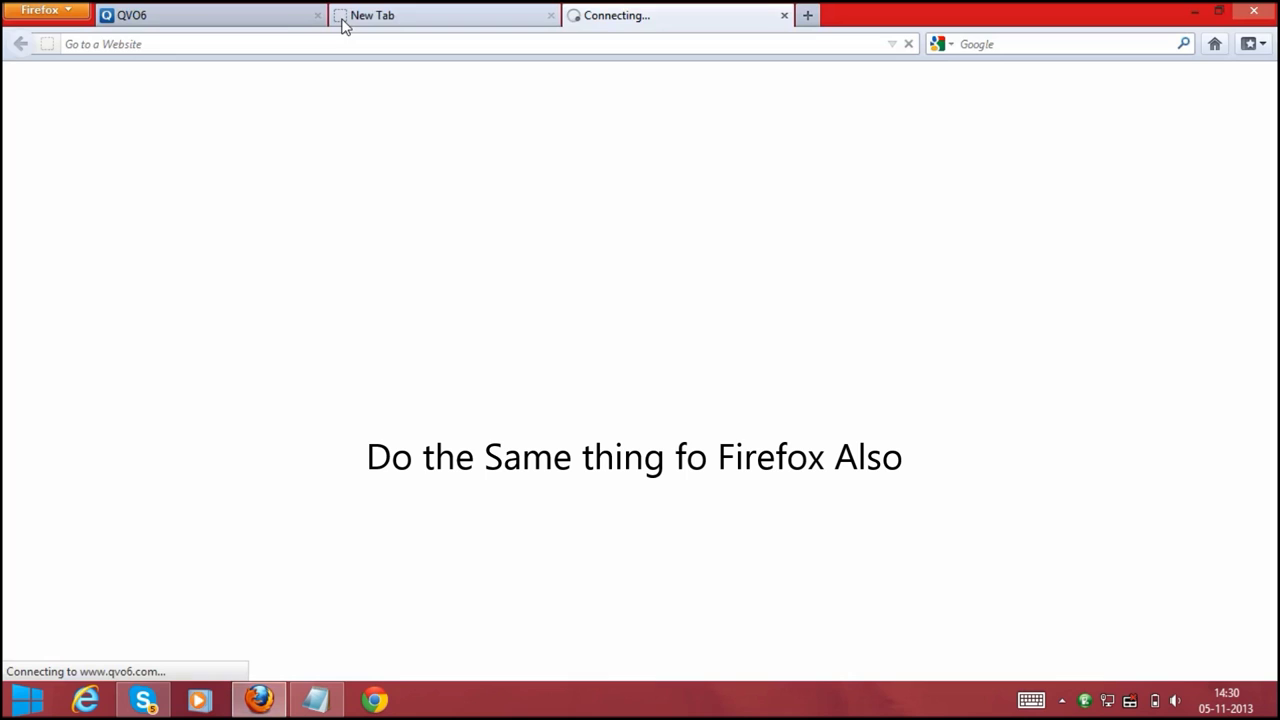
{"action": "left_click", "coordinate": [300, 17]}
{"action": "left_click", "coordinate": [1258, 10]}
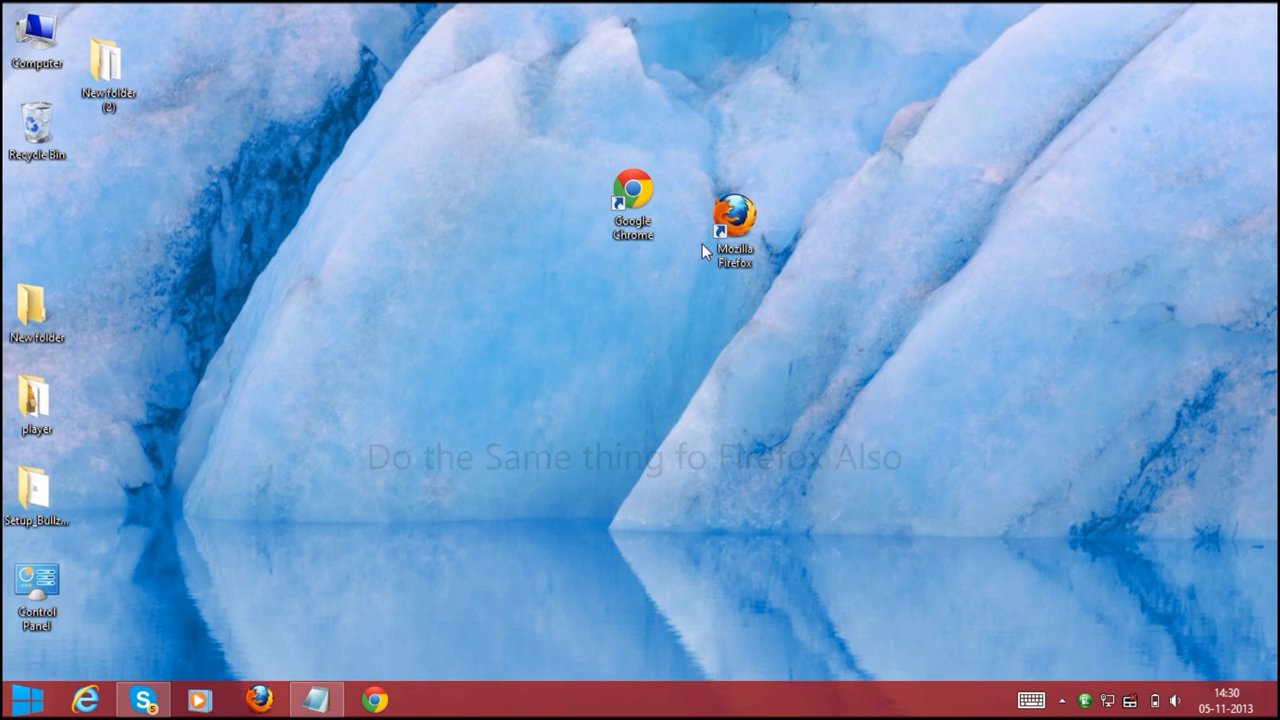
Step: Open the properties of the desktop Mozilla Firefox shortcut and erase its whole Target entry
{"action": "right_click", "coordinate": [727, 238]}
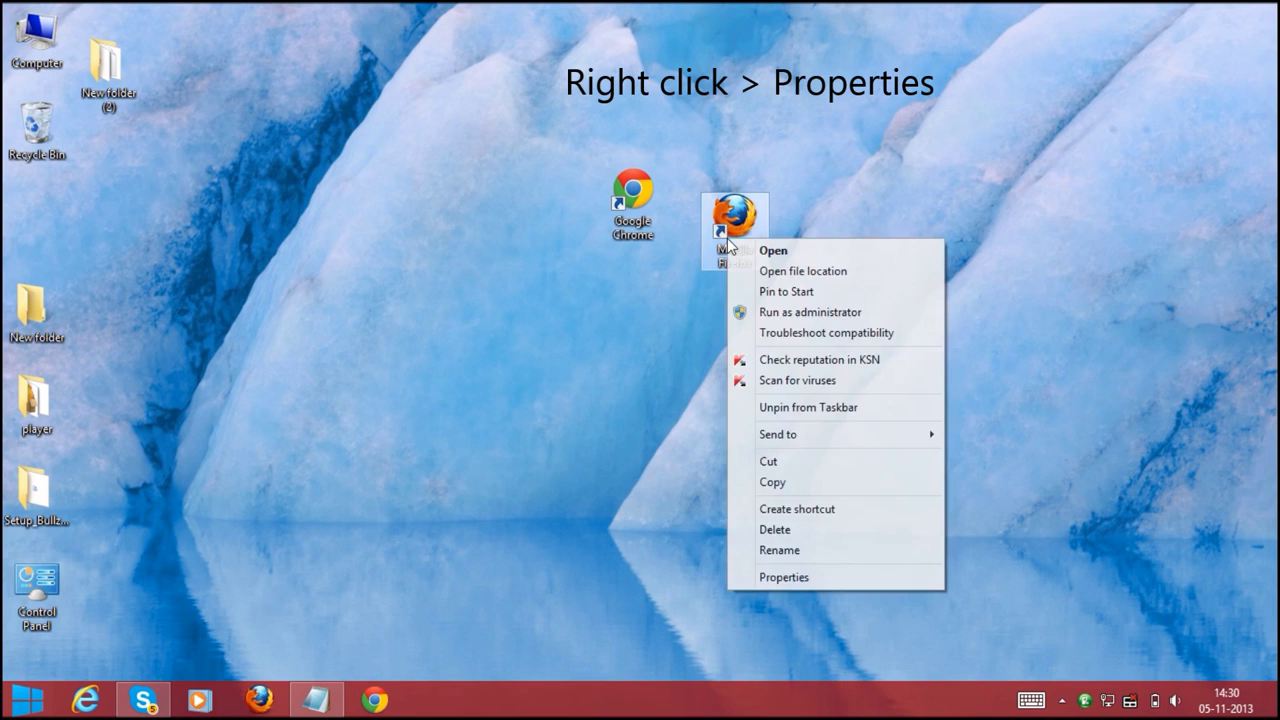
{"action": "left_click", "coordinate": [786, 576]}
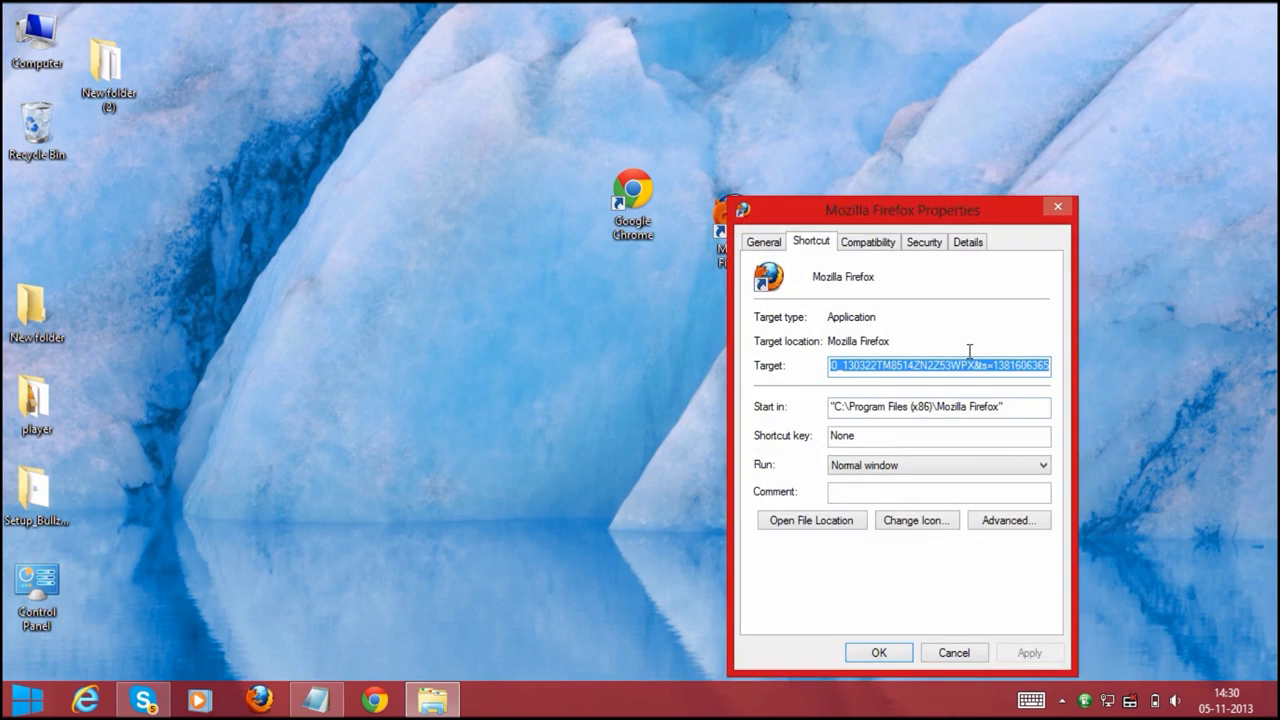
{"action": "key", "text": "BackSpace"}
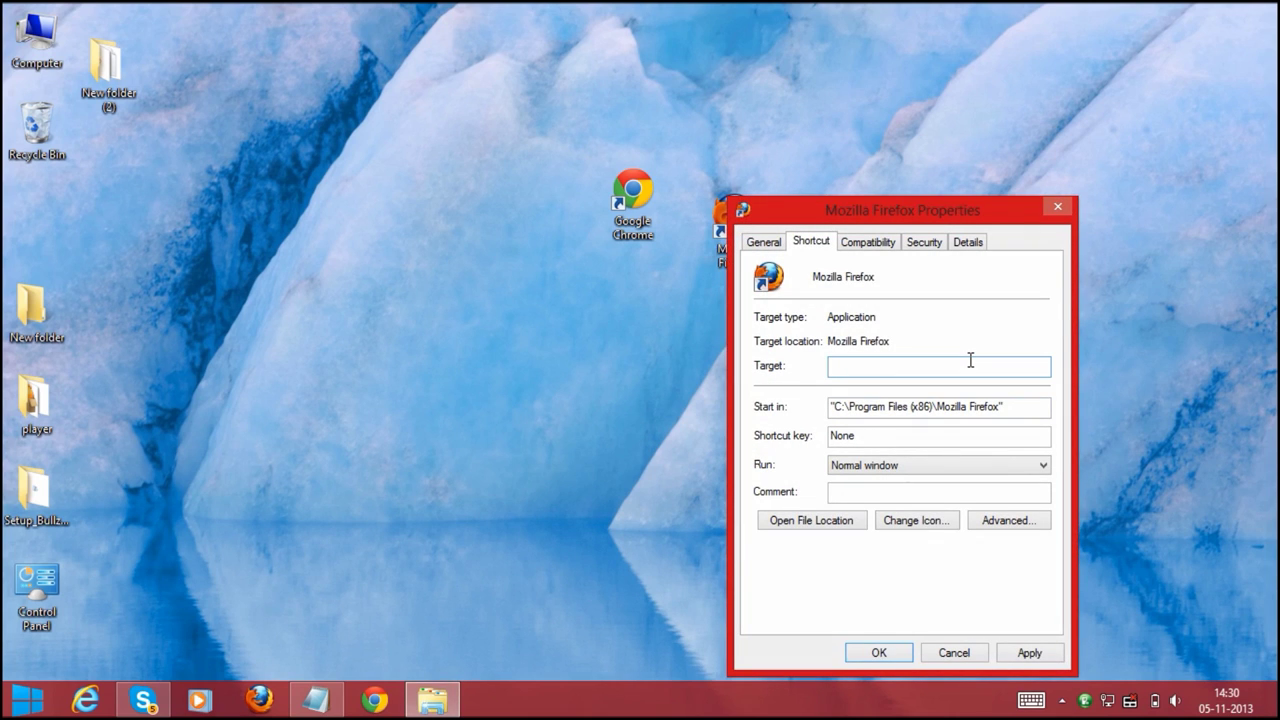
Step: Copy the shortcut's Start in path into Target and add \firefox.exe after Mozilla Firefox, inside the closing quotation mark
{"action": "left_click", "coordinate": [966, 415]}
{"action": "key", "text": "ctrl+a"}
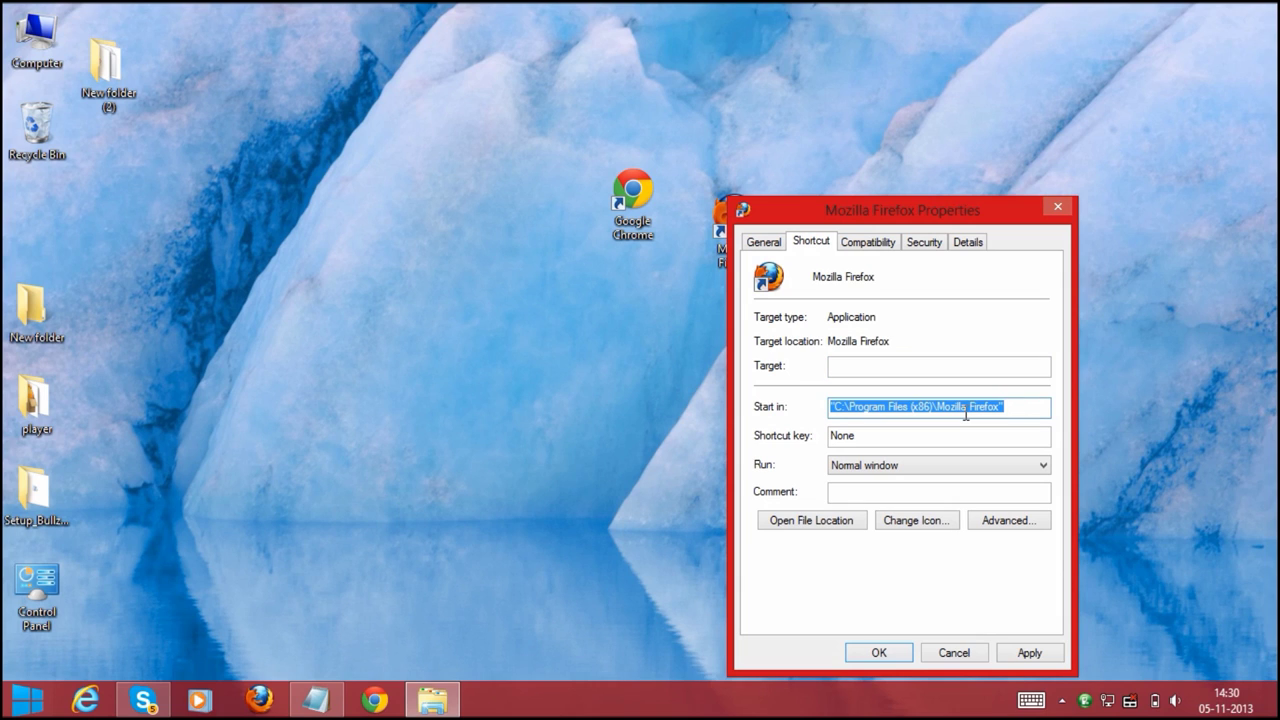
{"action": "right_click", "coordinate": [966, 415]}
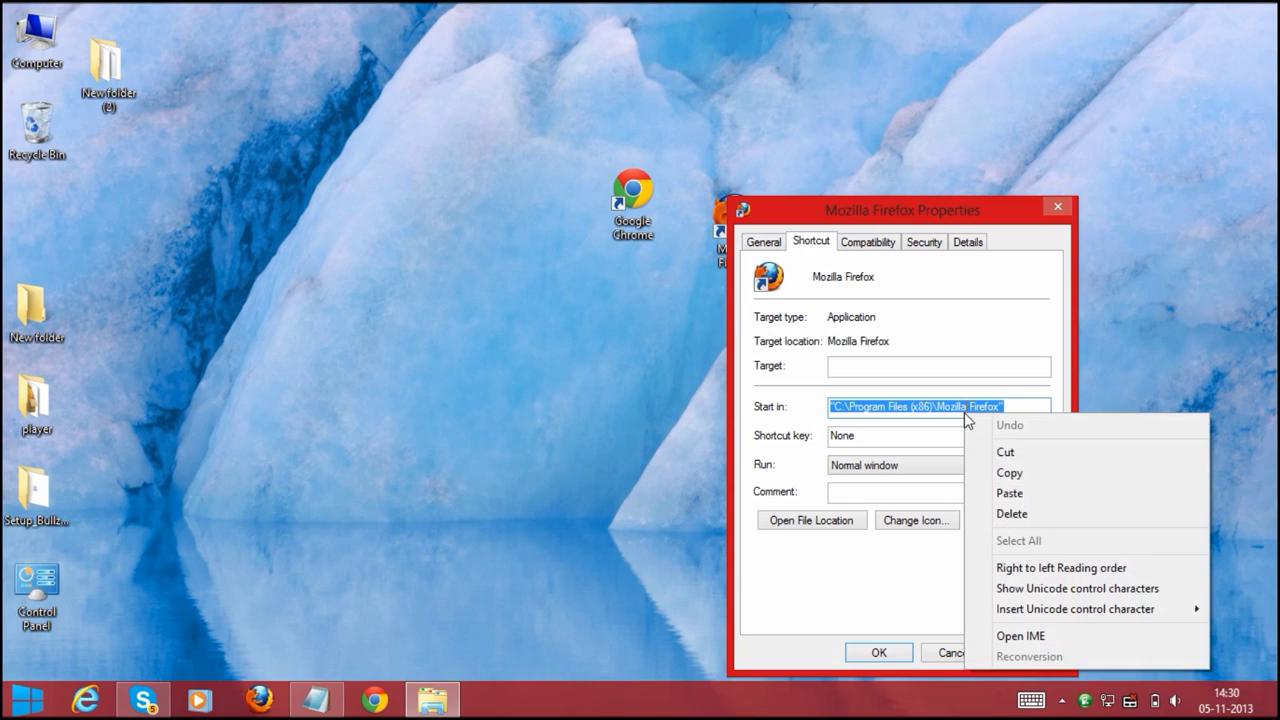
{"action": "left_click", "coordinate": [1008, 474]}
{"action": "left_click", "coordinate": [843, 366]}
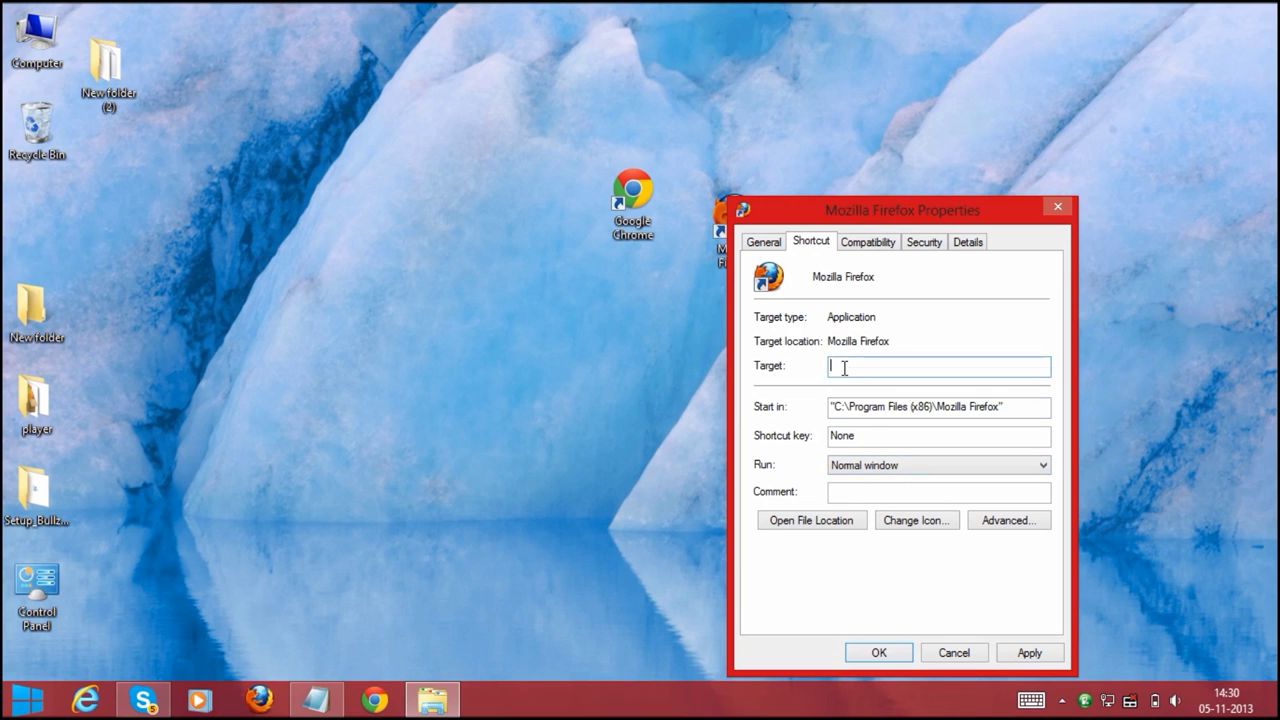
{"action": "right_click", "coordinate": [843, 368]}
{"action": "left_click", "coordinate": [903, 450]}
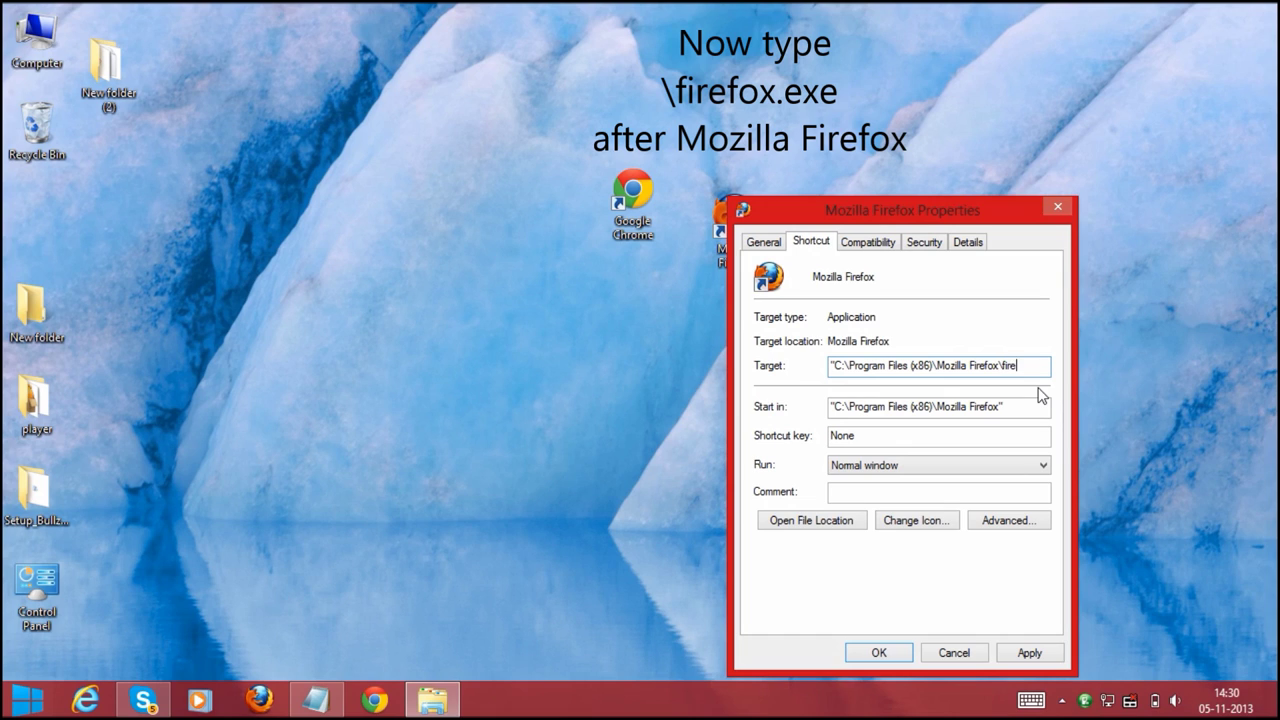
{"action": "type", "text": "irefox.exe\""}
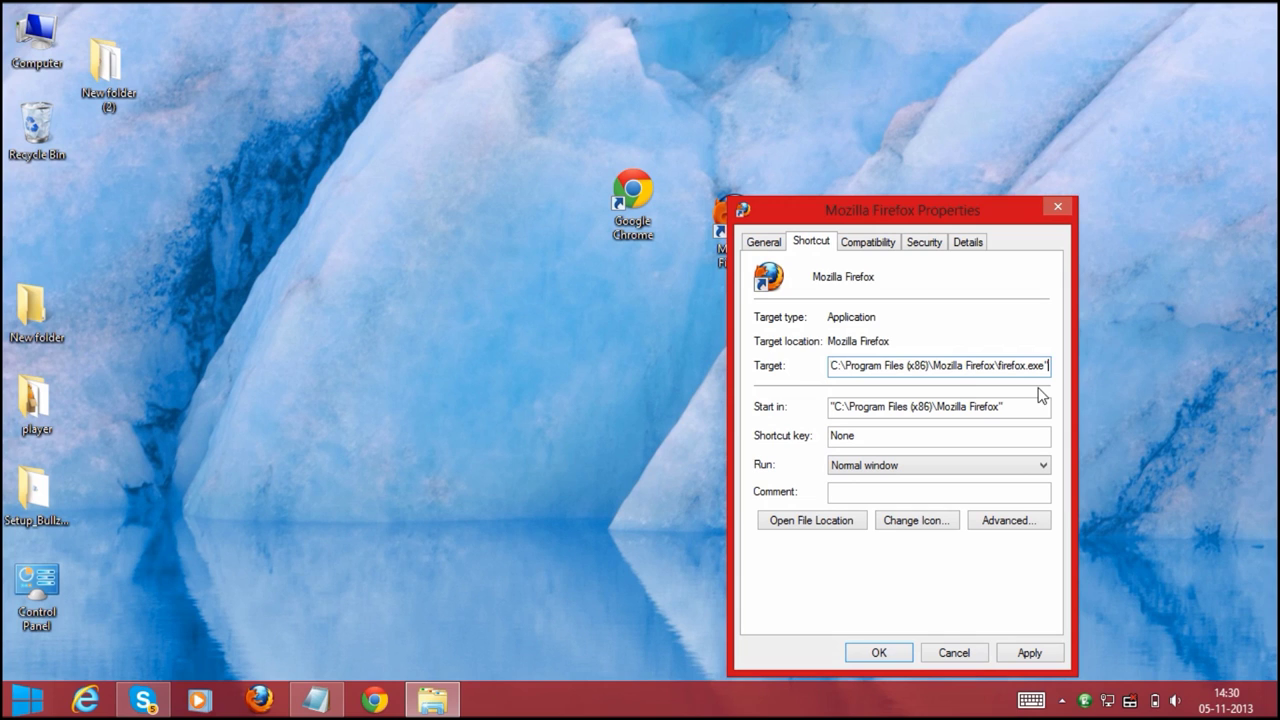
Step: Apply the new Firefox shortcut target with administrator permission and close the properties
{"action": "left_click", "coordinate": [1040, 653]}
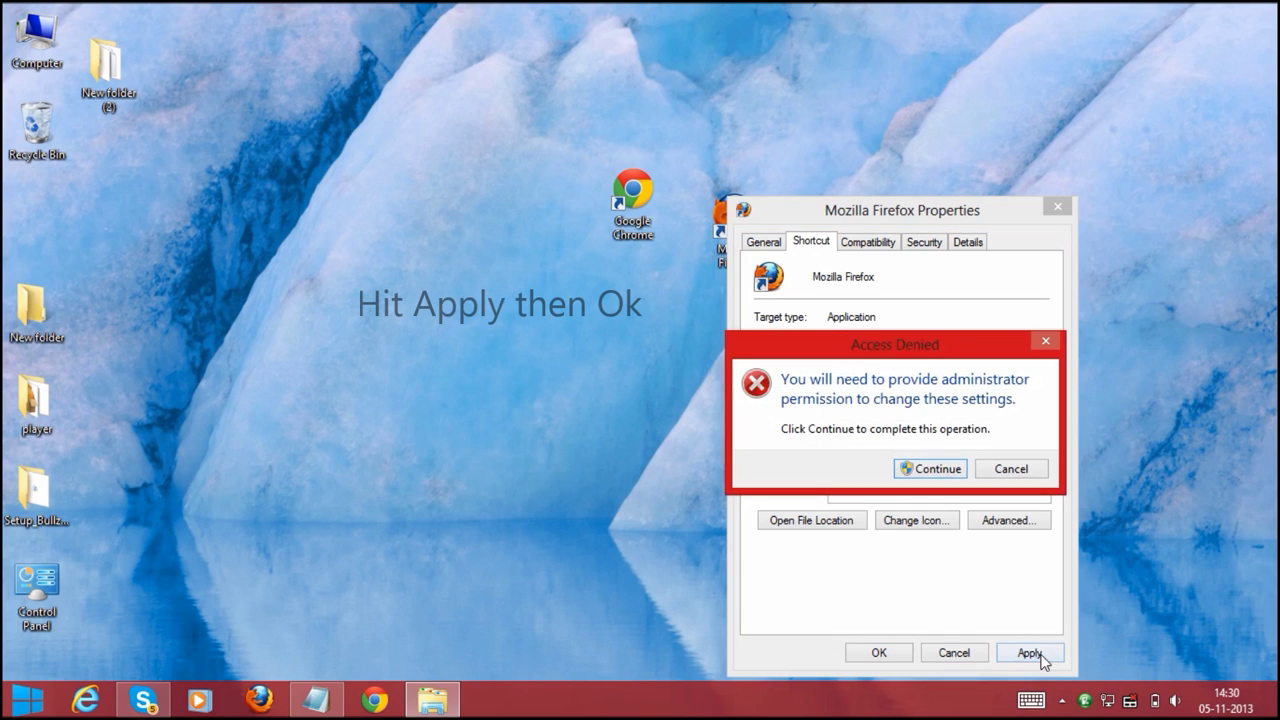
{"action": "left_click", "coordinate": [938, 469]}
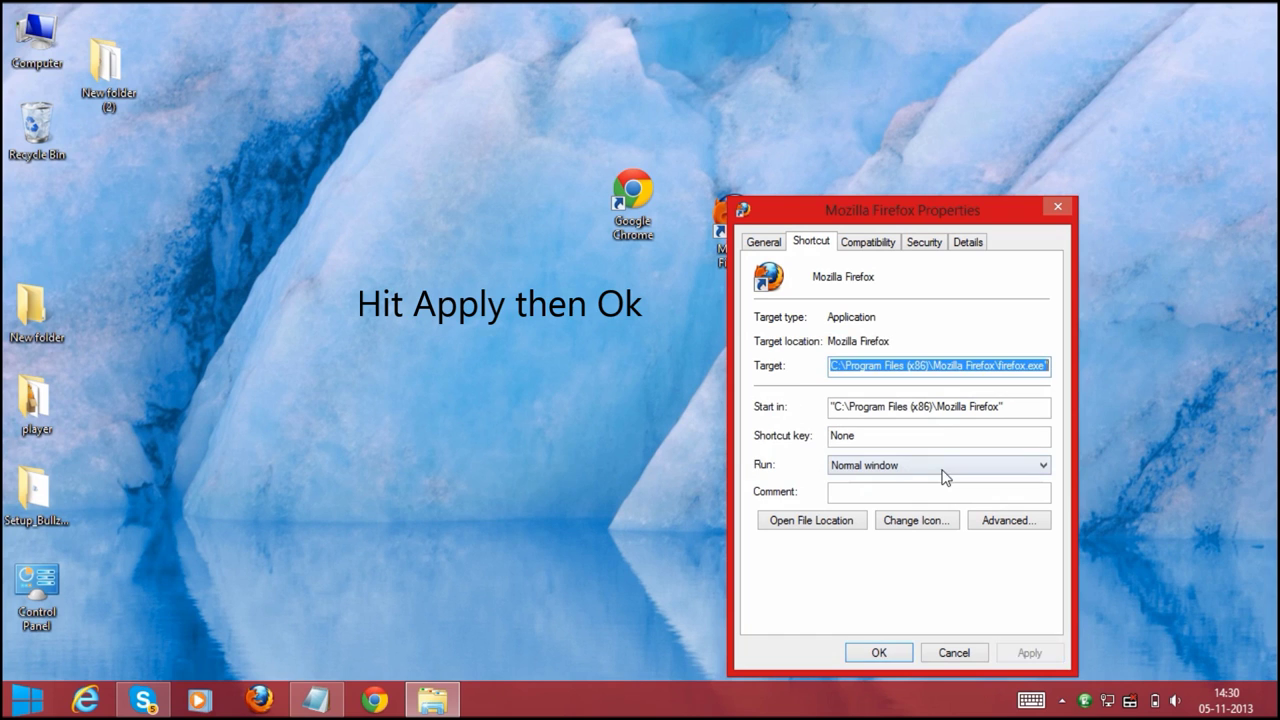
{"action": "left_click", "coordinate": [879, 652]}
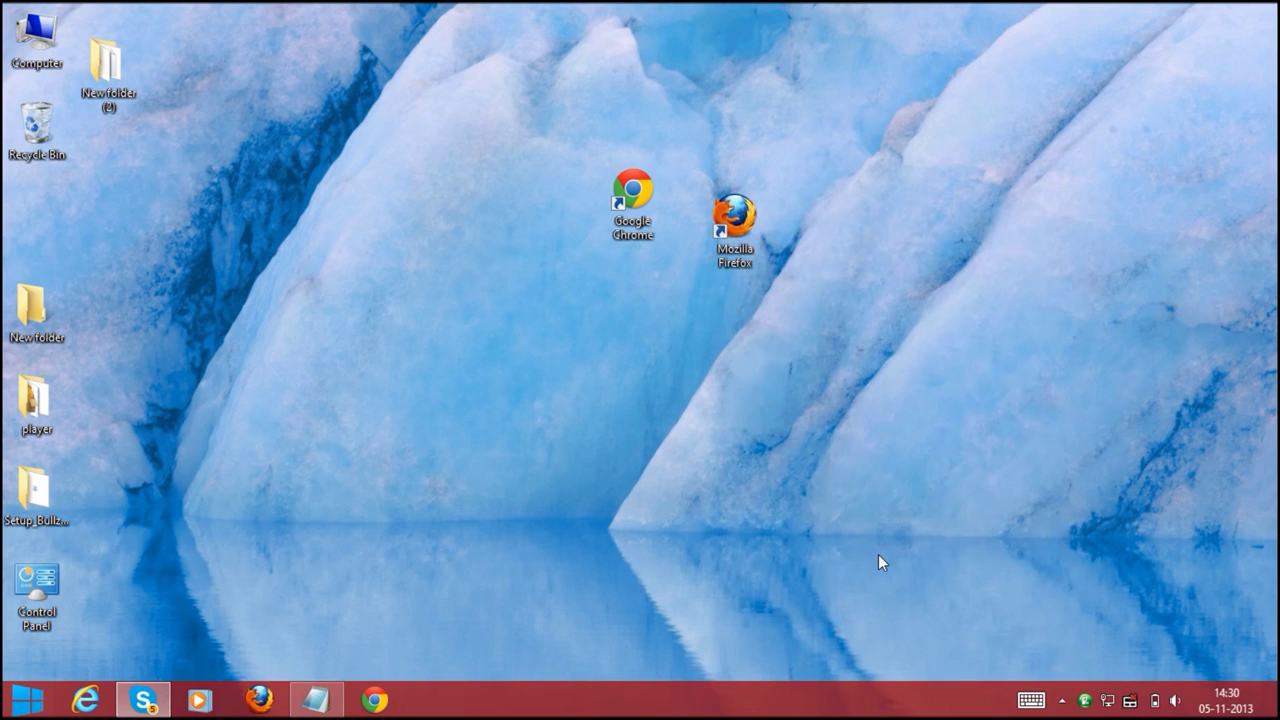
Step: Launch Firefox from the corrected desktop shortcut to test it and close the extra New Tab pages
{"action": "double_click", "coordinate": [738, 255]}
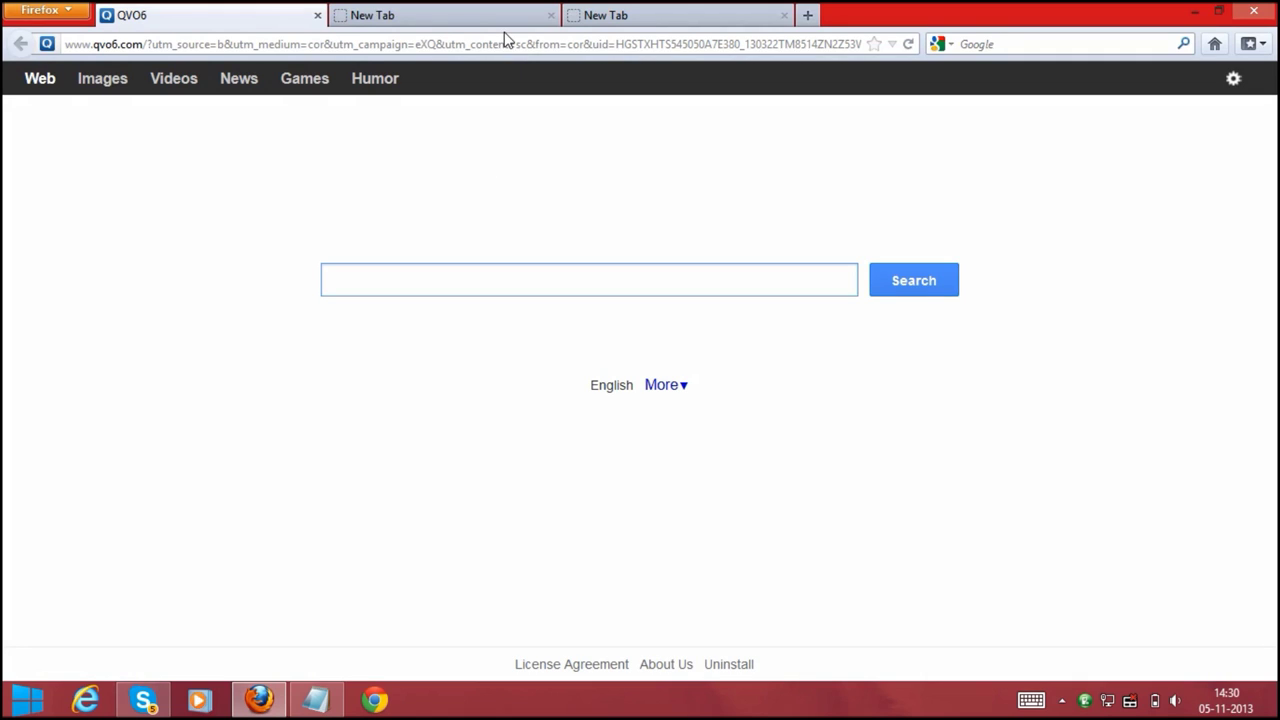
{"action": "left_click", "coordinate": [552, 15]}
{"action": "left_click", "coordinate": [552, 15]}
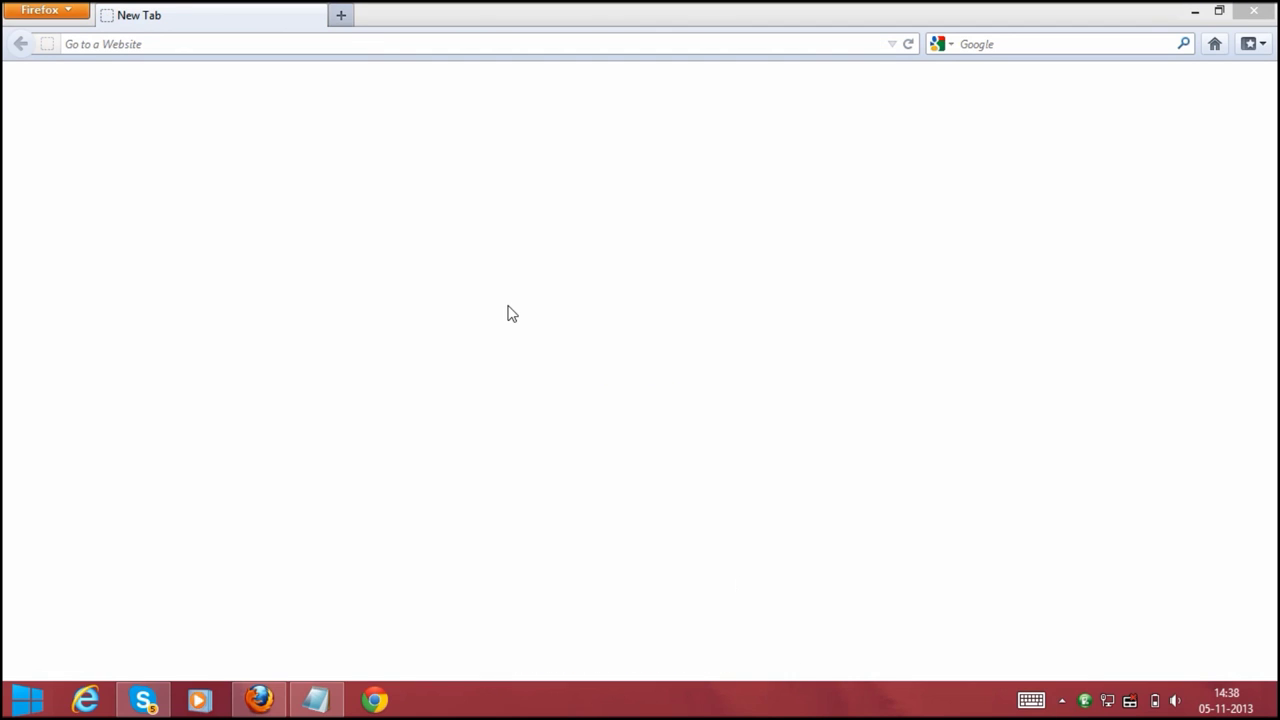
Step: Open about:config in Firefox and accept the warranty warning to reach the preference list
{"action": "left_click", "coordinate": [350, 38]}
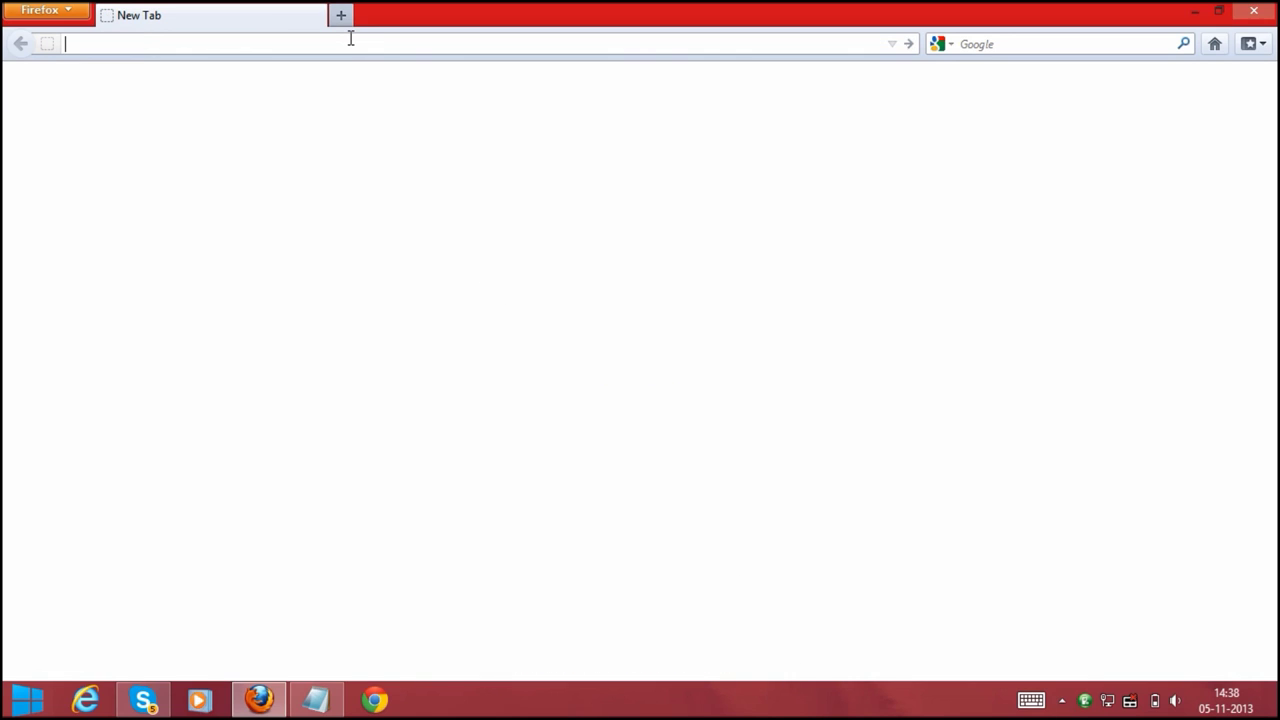
{"action": "type", "text": "about"}
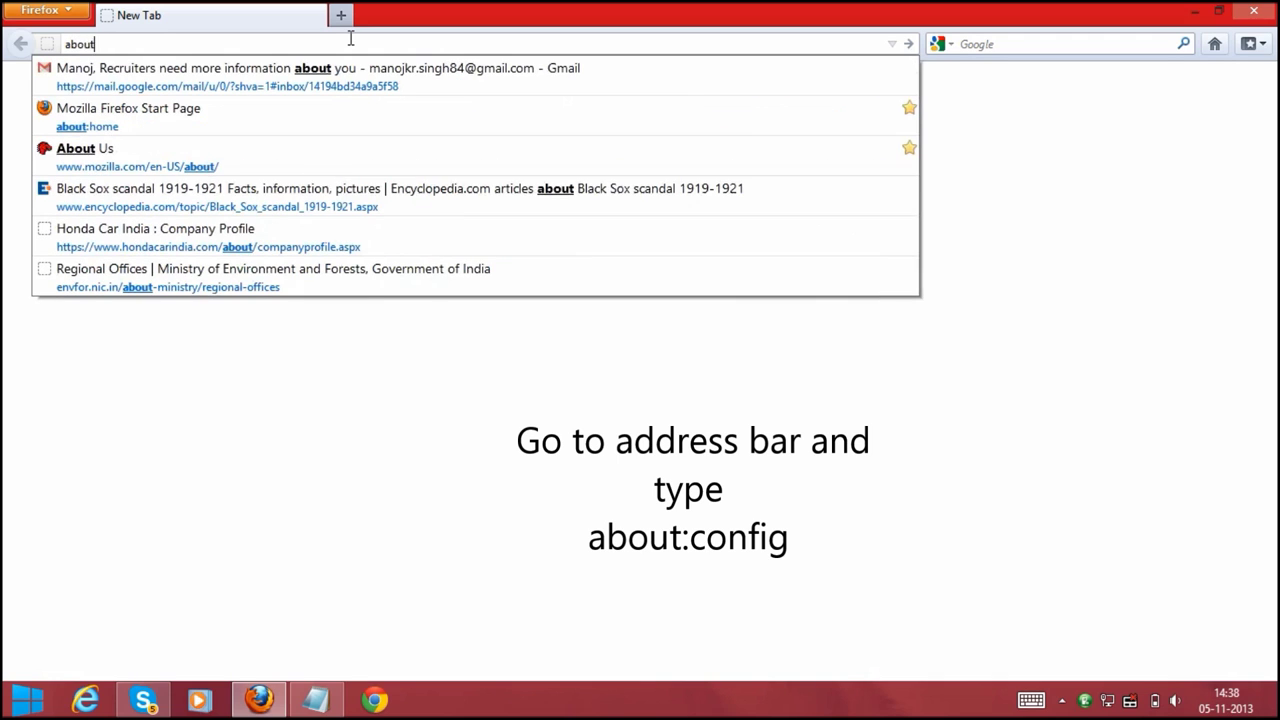
{"action": "type", "text": ":config"}
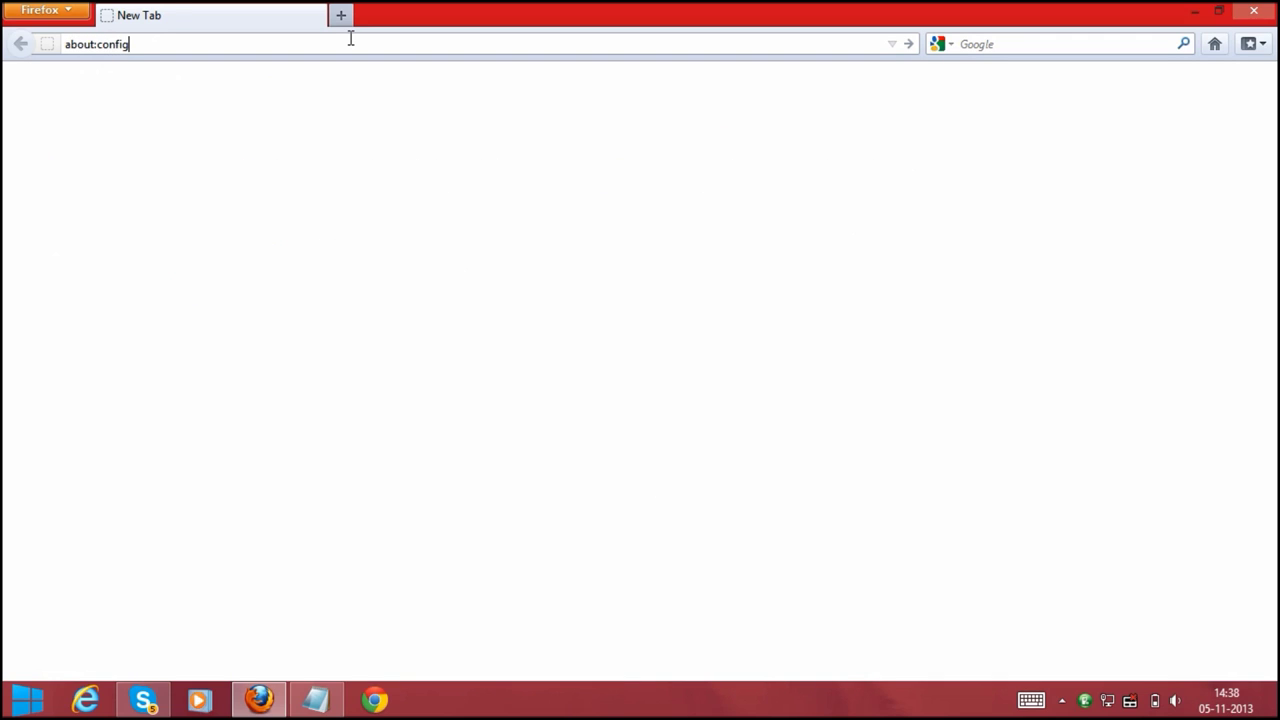
{"action": "key", "text": "Return"}
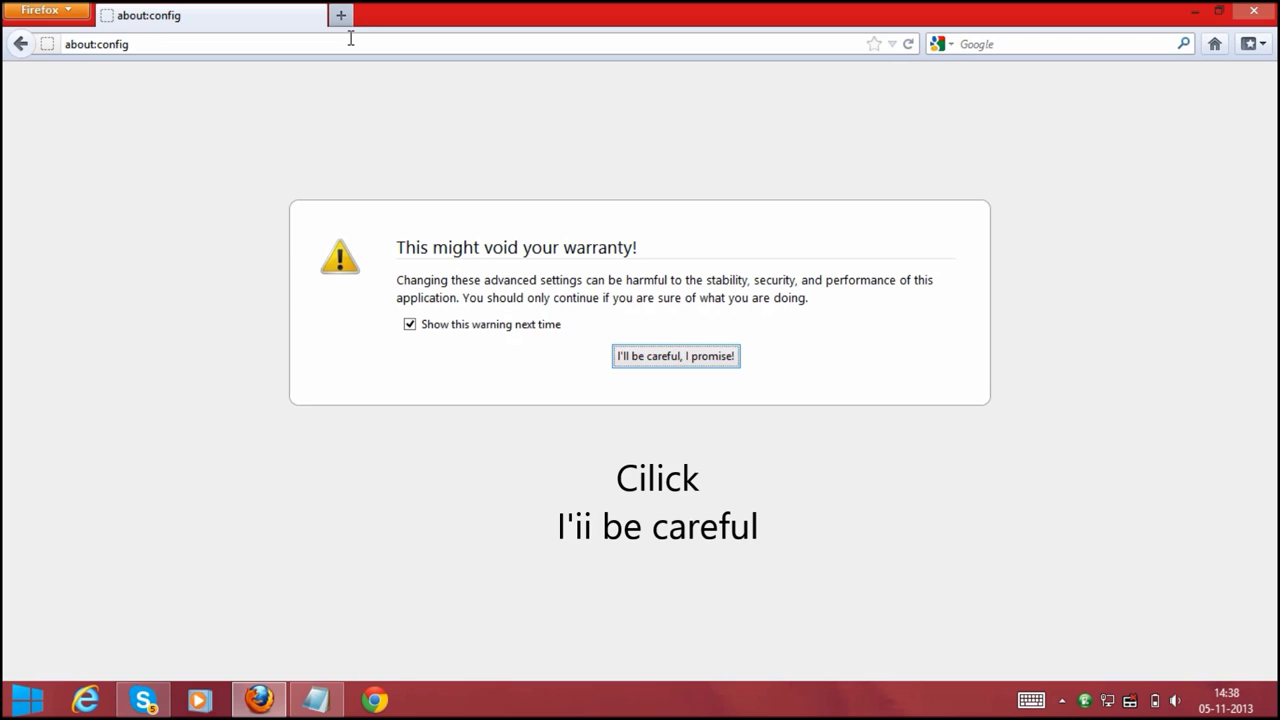
{"action": "key", "text": "Return"}
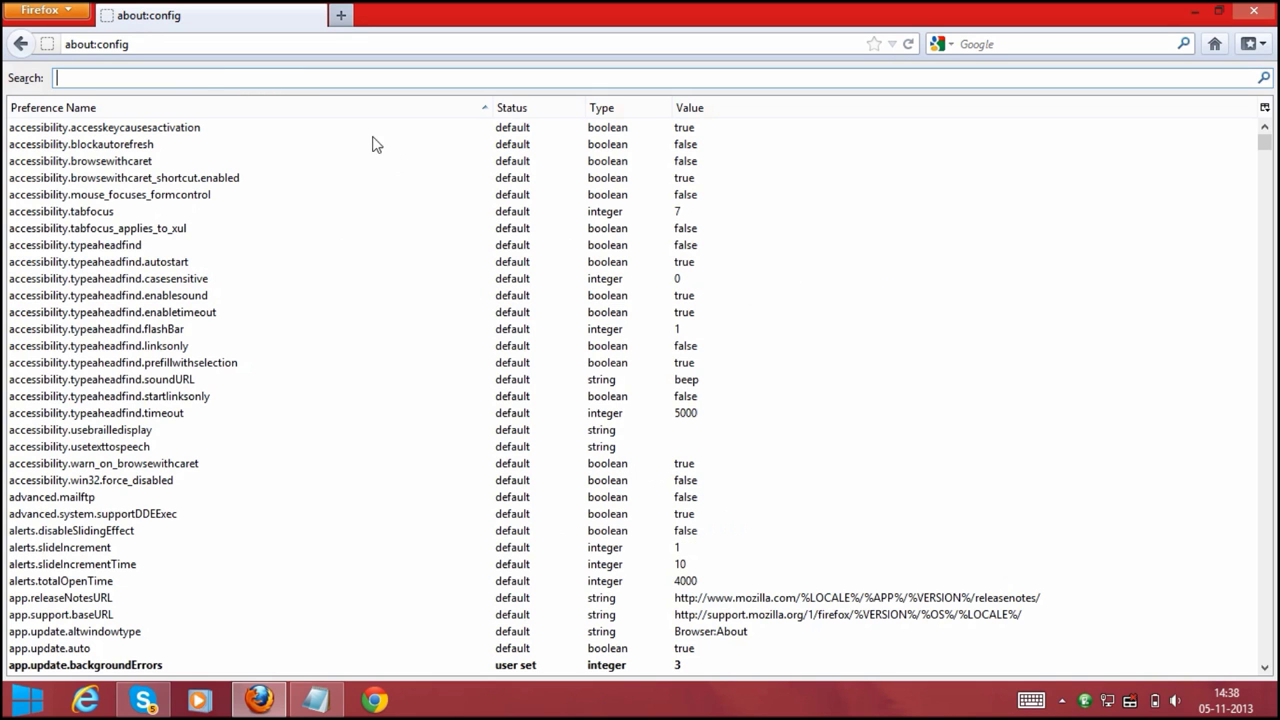
Step: Filter the preferences by "start" and reset extensions.mysearchdial.hmpgUrl to its default
{"action": "type", "text": "start"}
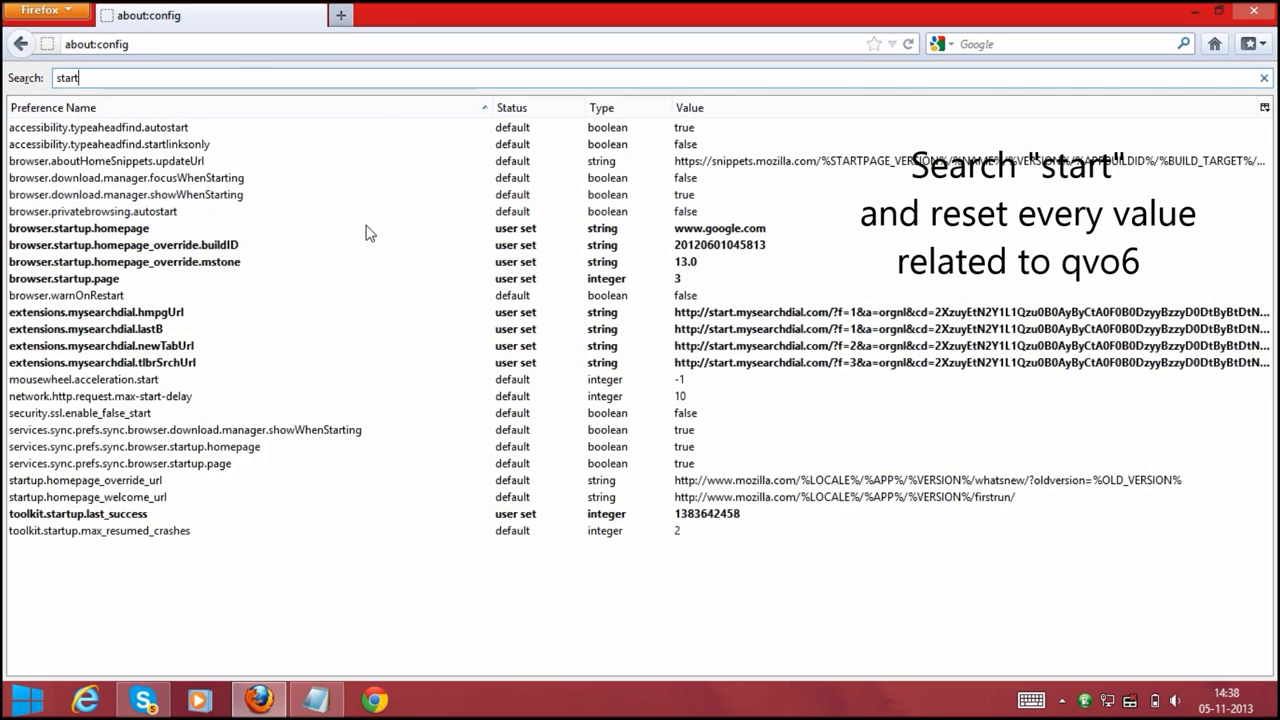
{"action": "left_click", "coordinate": [769, 318]}
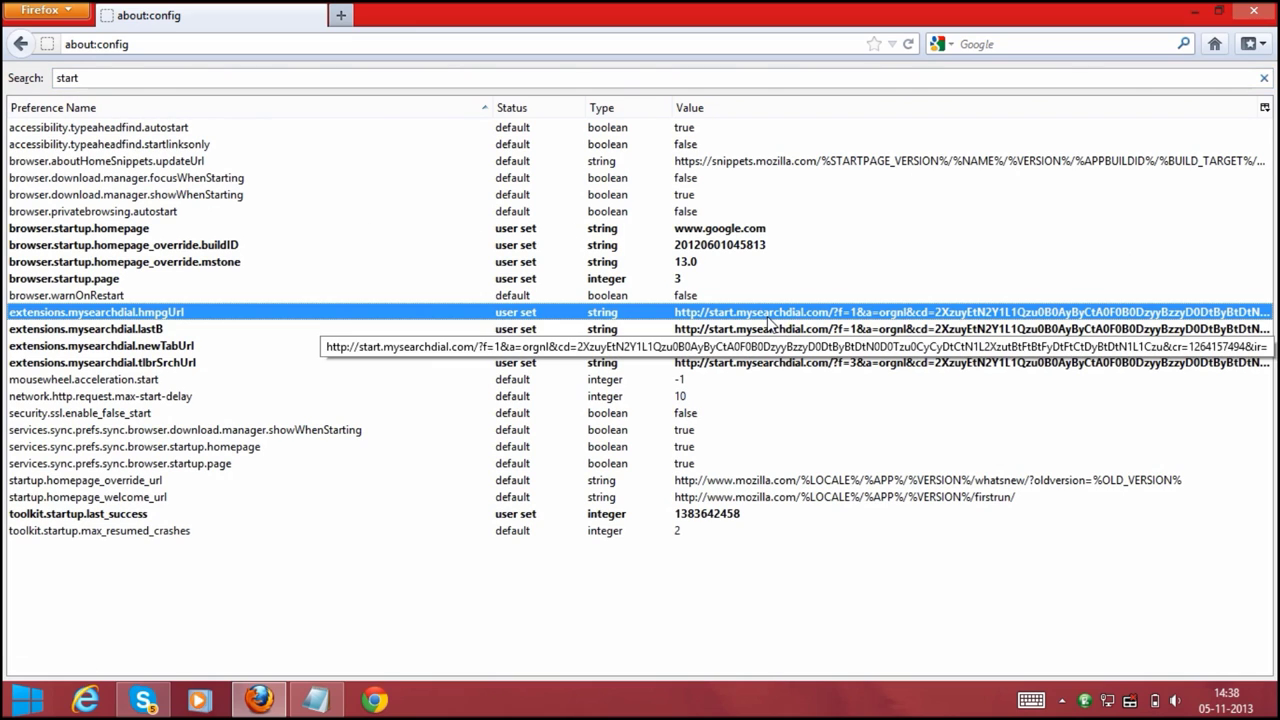
{"action": "right_click", "coordinate": [771, 320]}
{"action": "left_click", "coordinate": [825, 440]}
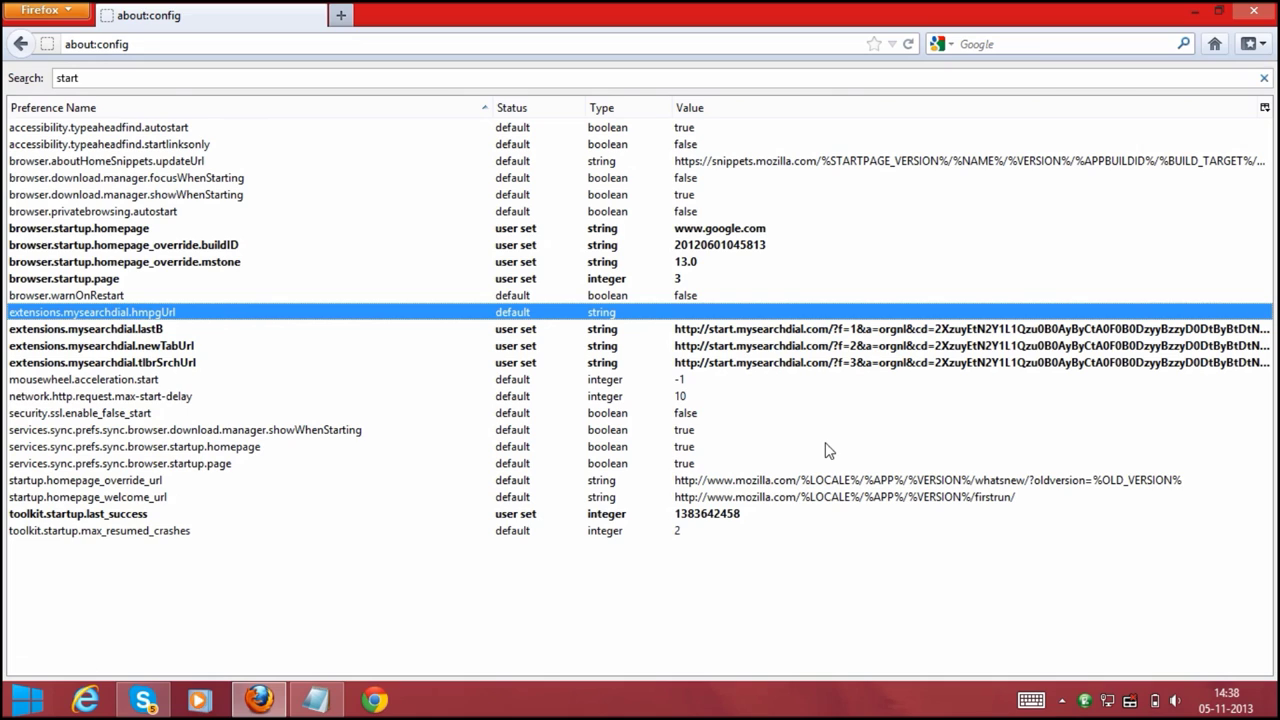
Step: Reset the preferences extensions.mysearchdial.lastB, extensions.mysearchdial.newTabUrl and extensions.mysearchdial.tlbrSrchUrl to their defaults
{"action": "left_click", "coordinate": [665, 335]}
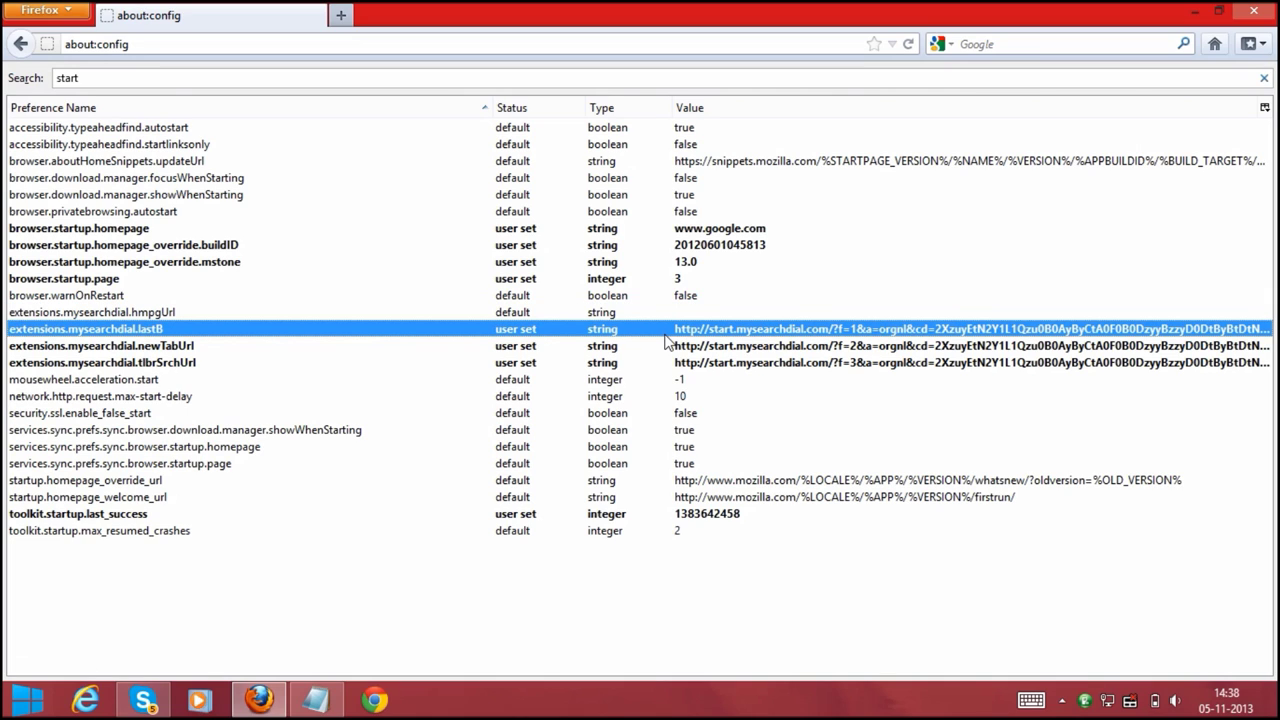
{"action": "right_click", "coordinate": [665, 340]}
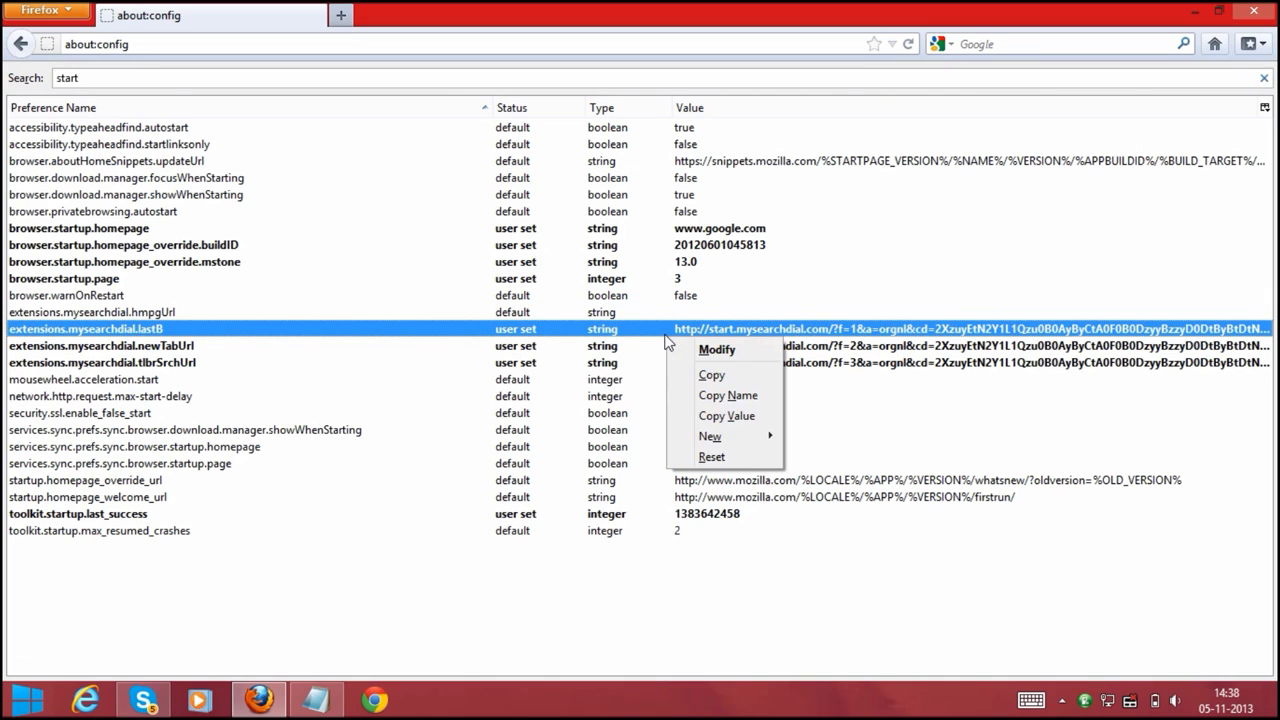
{"action": "left_click", "coordinate": [720, 458]}
{"action": "left_click", "coordinate": [726, 347]}
{"action": "right_click", "coordinate": [722, 350]}
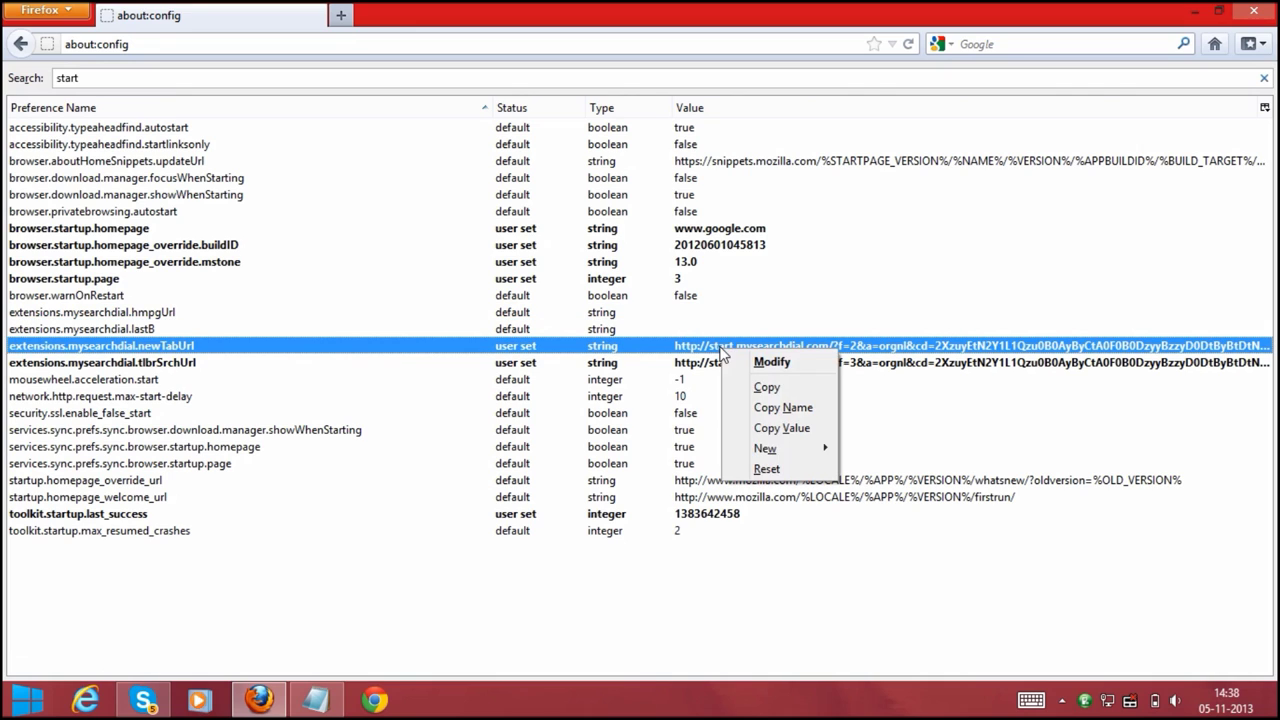
{"action": "left_click", "coordinate": [768, 469]}
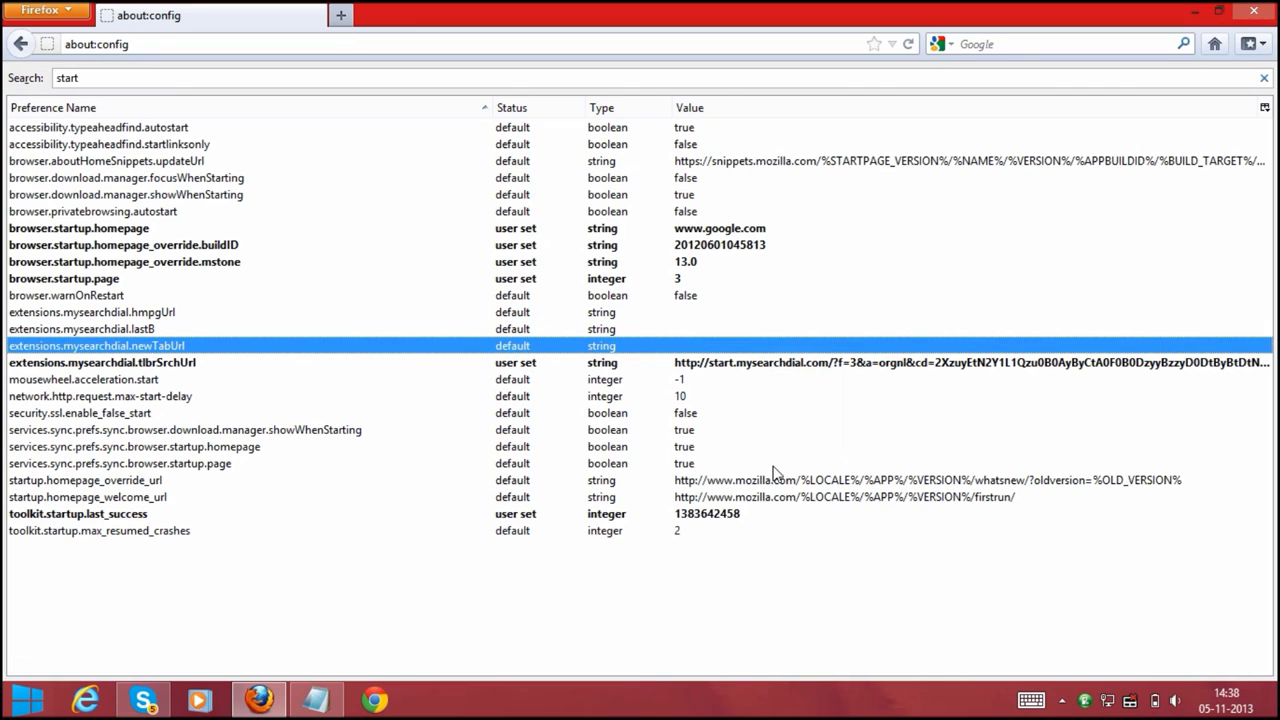
{"action": "left_click", "coordinate": [728, 366]}
{"action": "right_click", "coordinate": [728, 366]}
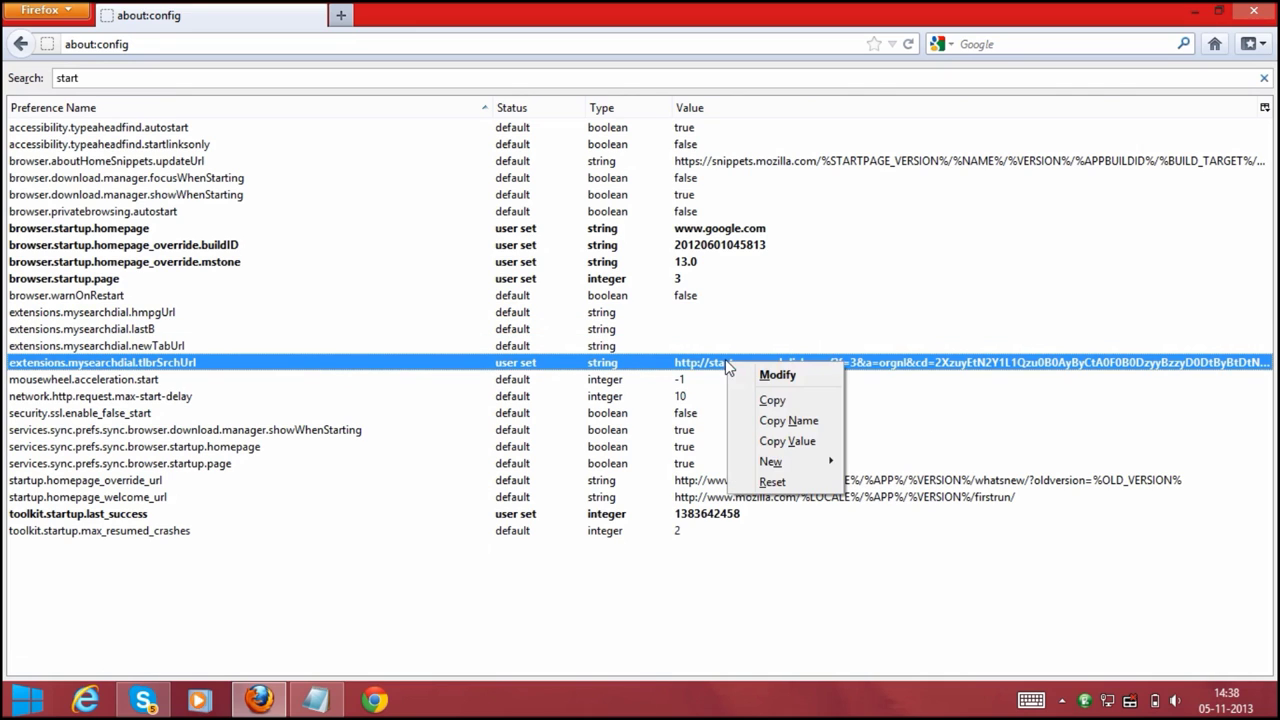
{"action": "left_click", "coordinate": [772, 482]}
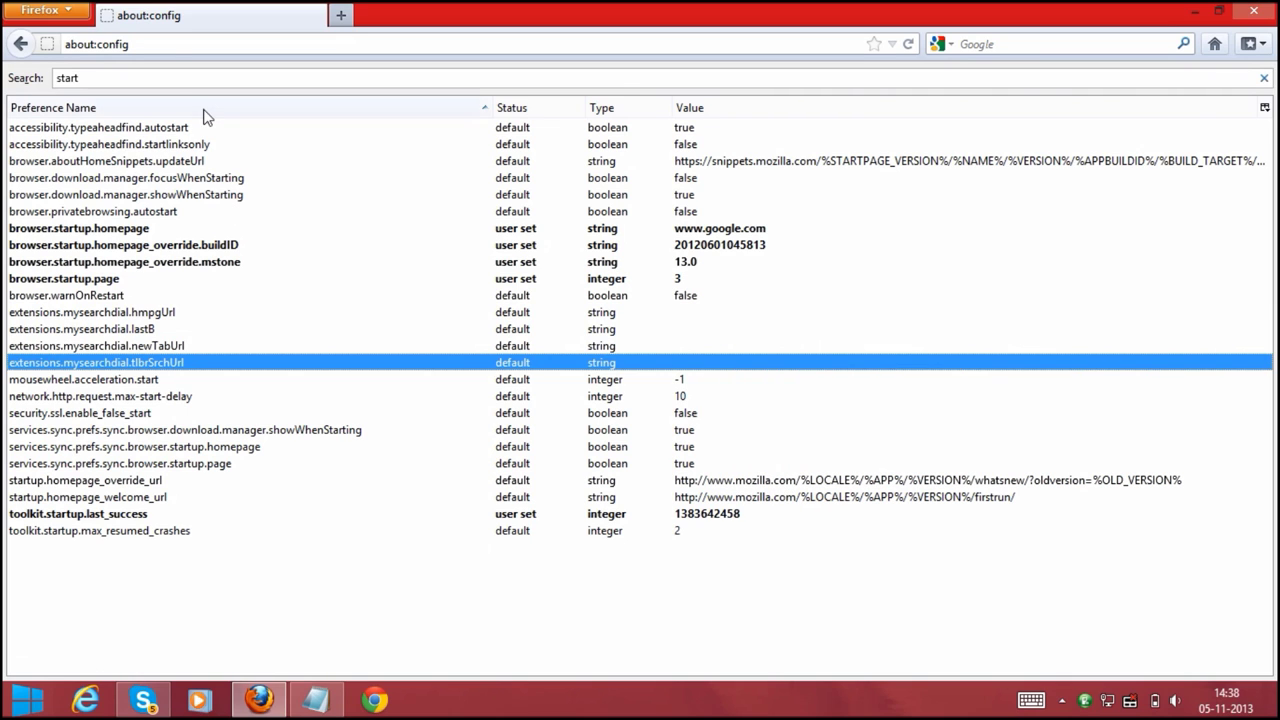
Step: Filter the preferences by "newtab" and reset browser.newtab.url to its default
{"action": "left_click", "coordinate": [153, 77]}
{"action": "key", "text": "BackSpace"}
{"action": "key", "text": "BackSpace"}
{"action": "key", "text": "BackSpace"}
{"action": "key", "text": "BackSpace"}
{"action": "key", "text": "BackSpace"}
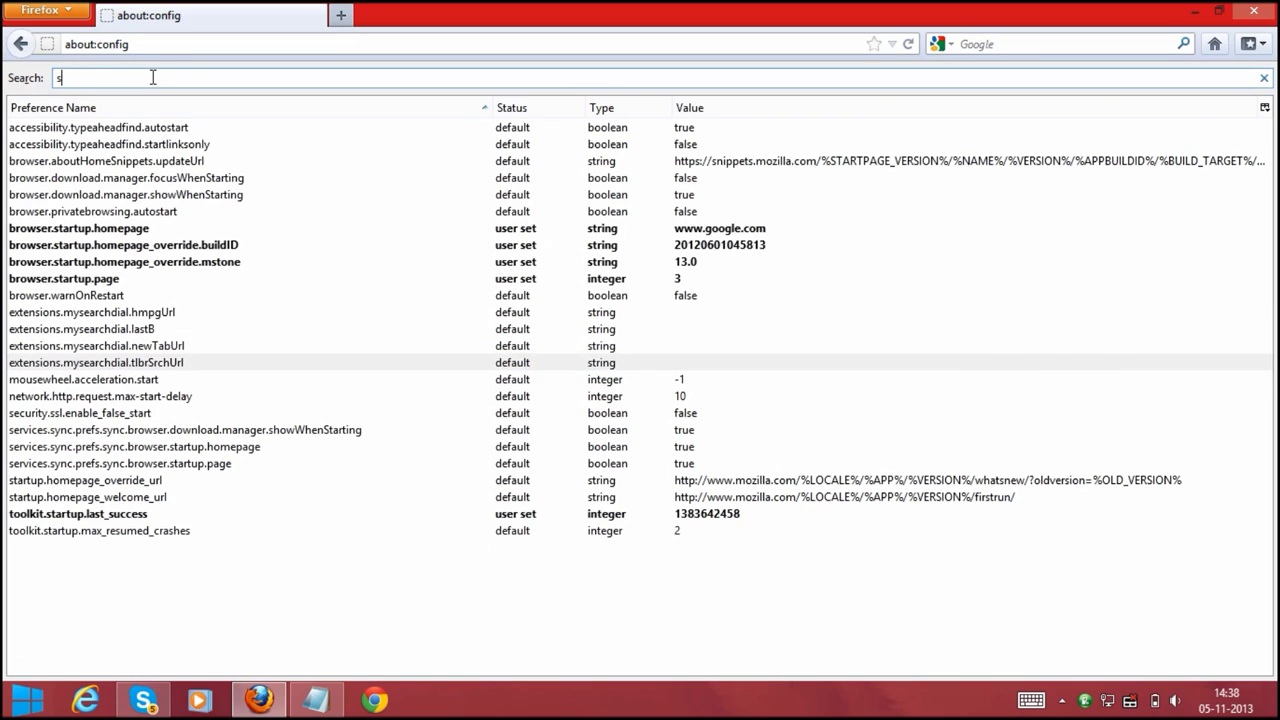
{"action": "type", "text": "newtab"}
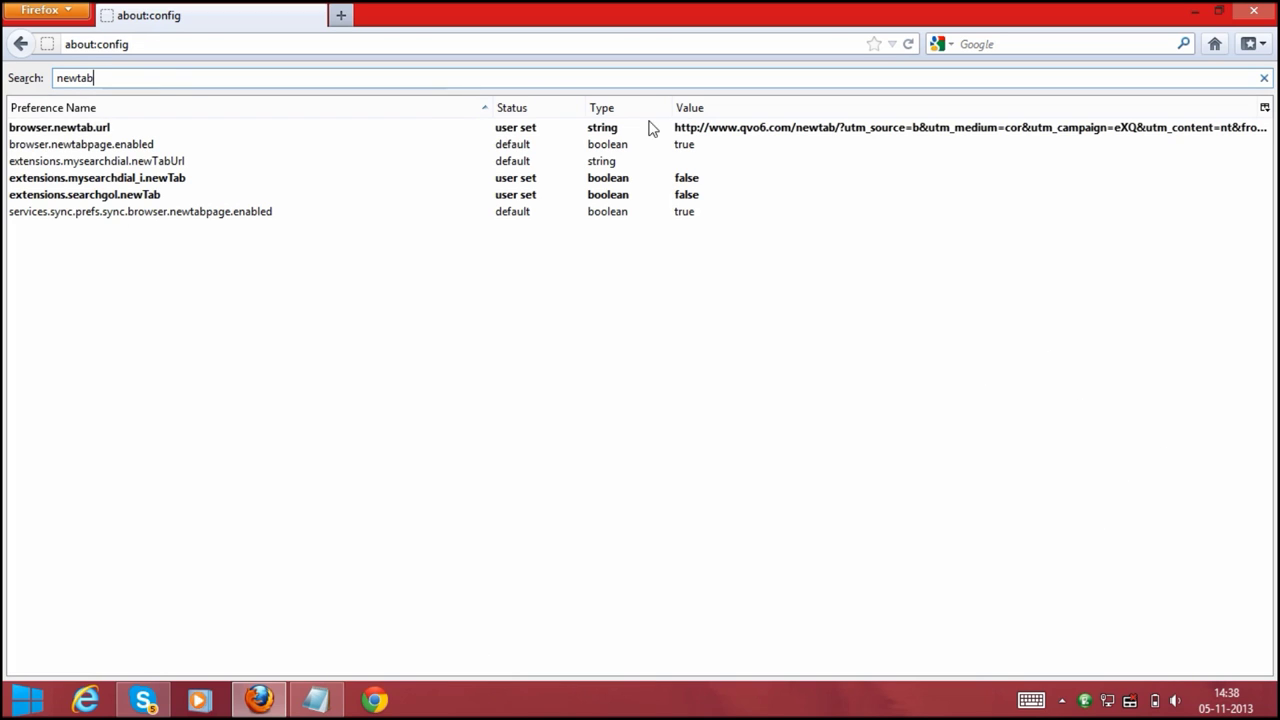
{"action": "left_click", "coordinate": [758, 132]}
{"action": "right_click", "coordinate": [758, 143]}
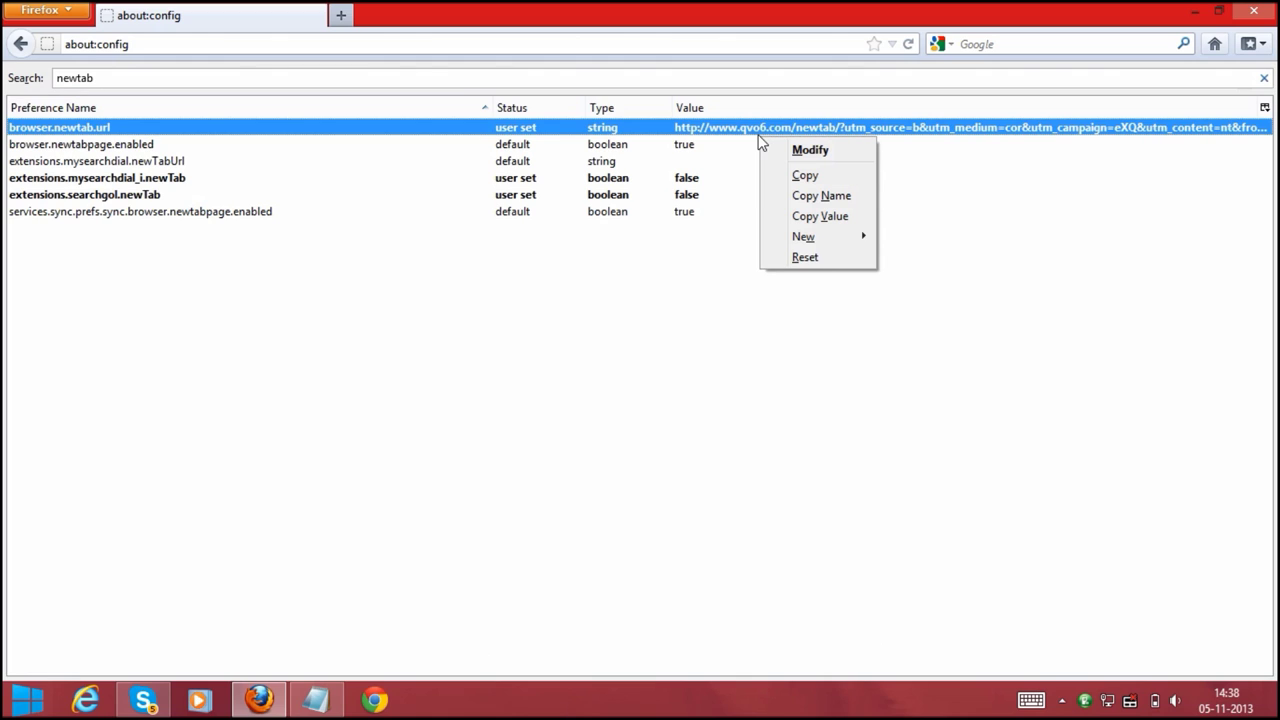
{"action": "left_click", "coordinate": [812, 259]}
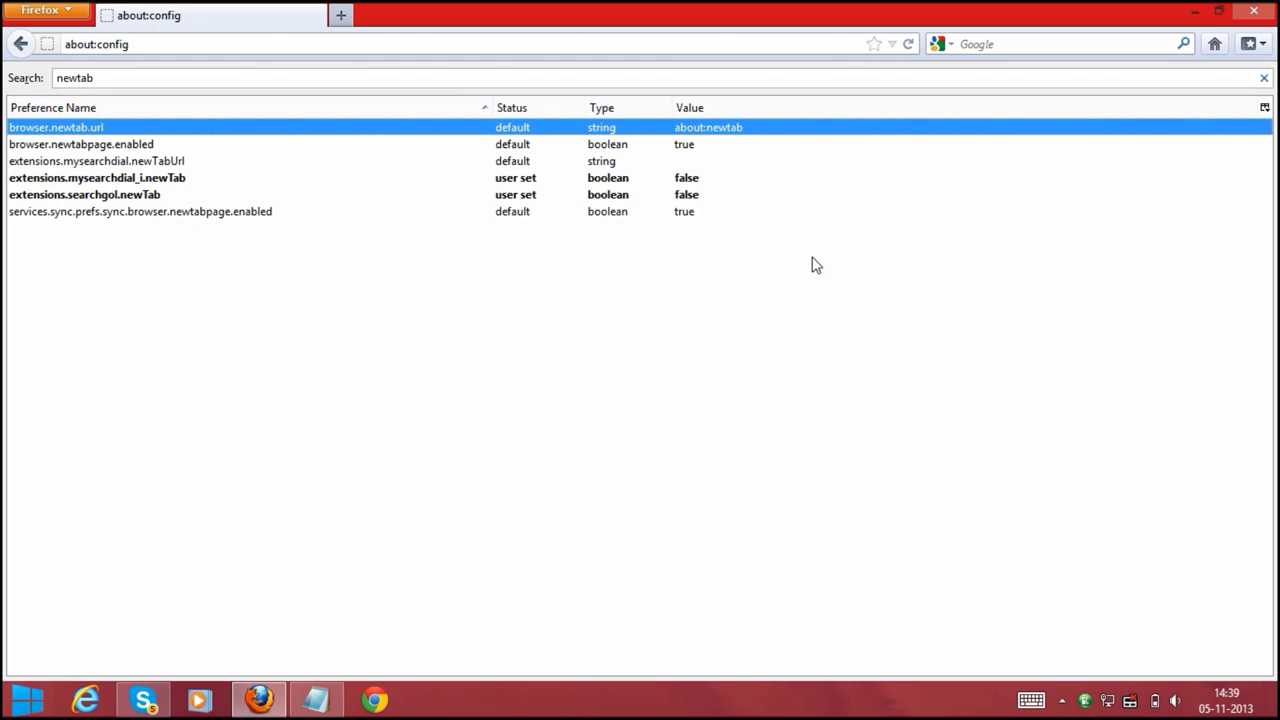
Step: Reset the preferences extensions.mysearchdial_i.newTab and extensions.searchgol.newTab to their defaults
{"action": "left_click", "coordinate": [114, 76]}
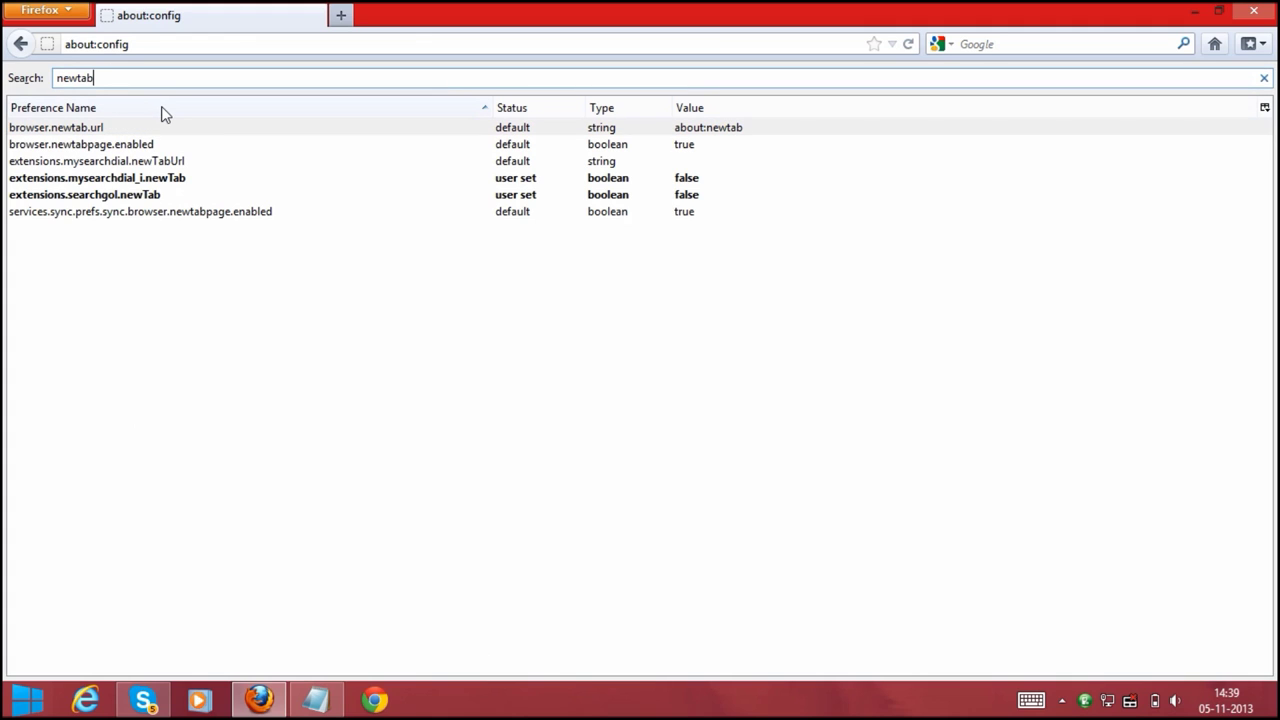
{"action": "right_click", "coordinate": [171, 188]}
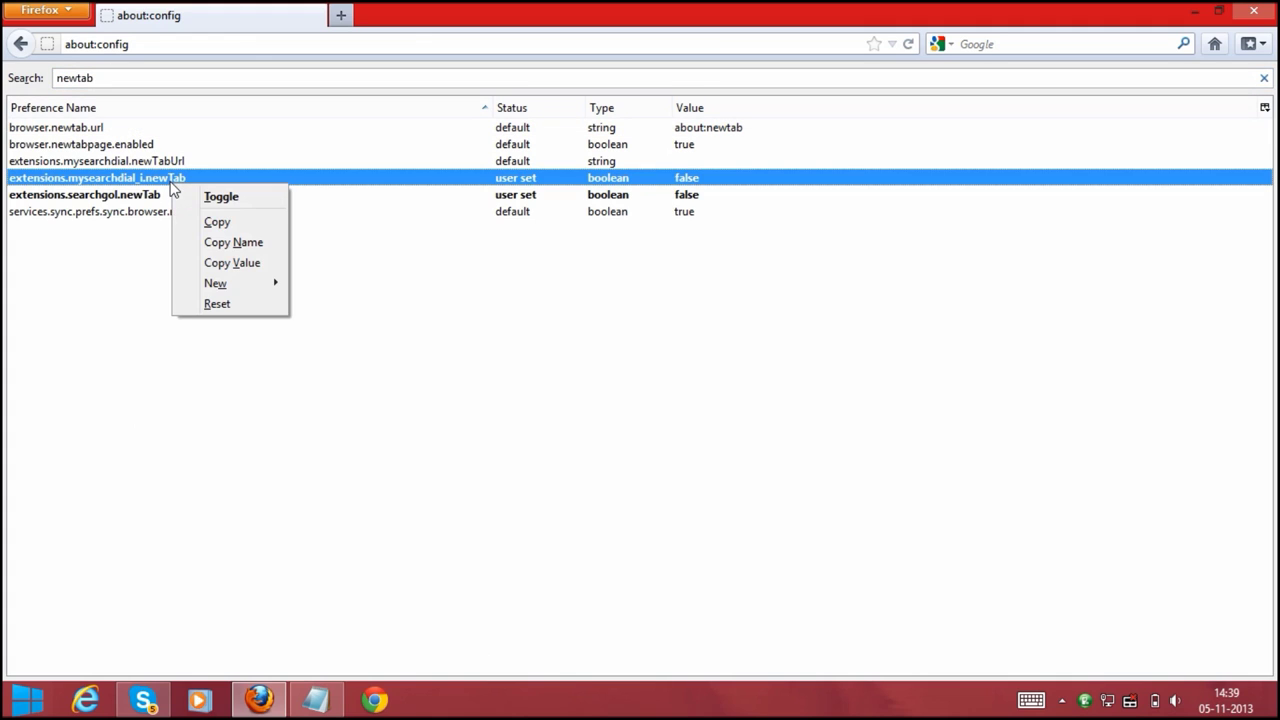
{"action": "left_click", "coordinate": [235, 306]}
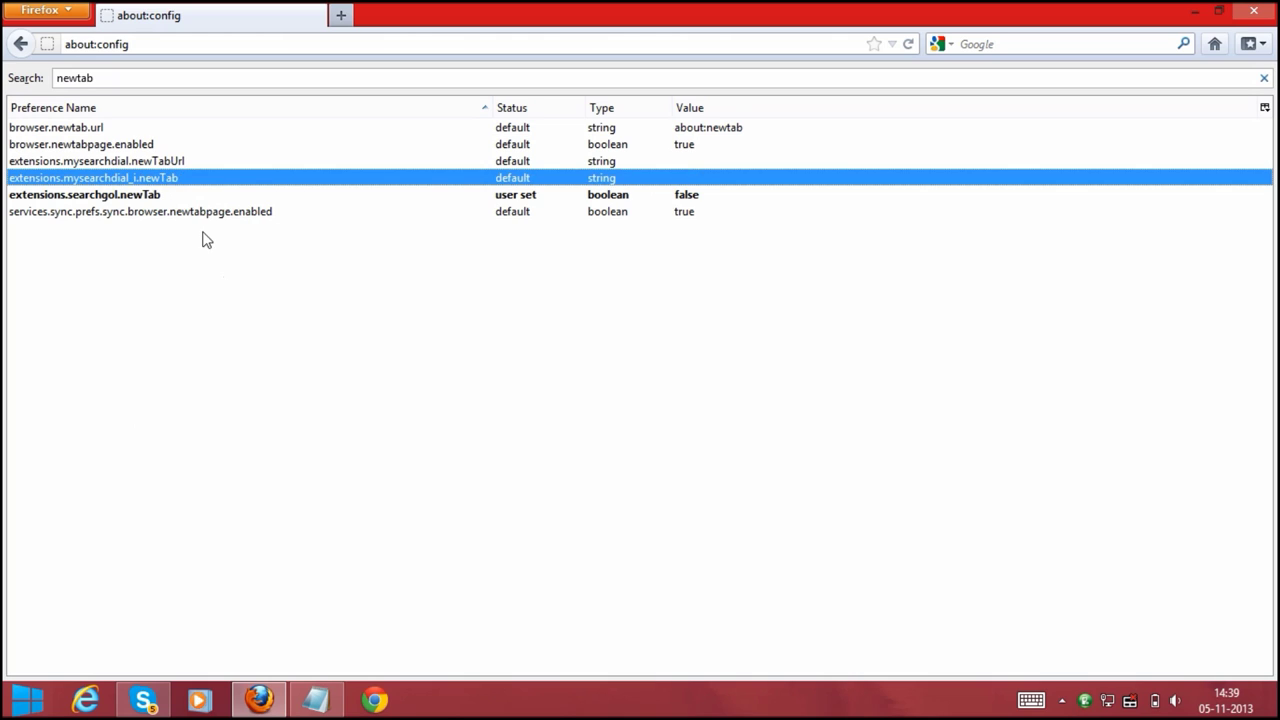
{"action": "left_click", "coordinate": [174, 198]}
{"action": "right_click", "coordinate": [174, 198]}
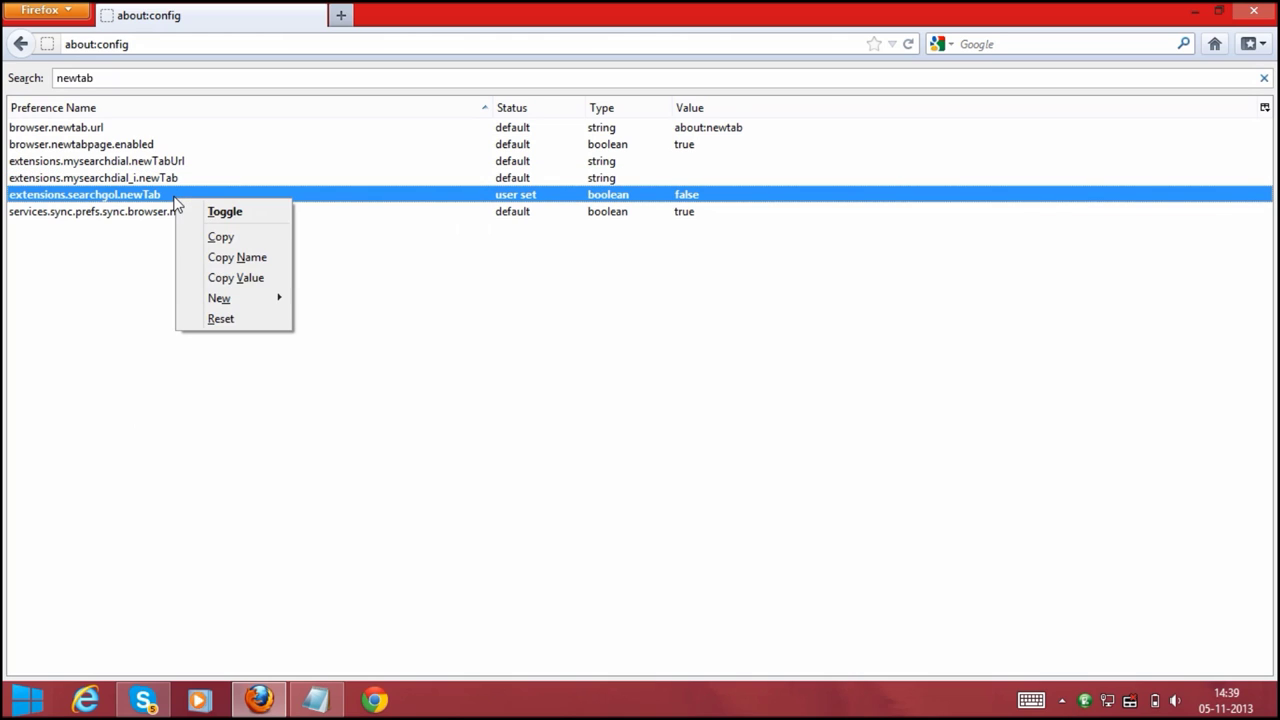
{"action": "left_click", "coordinate": [265, 320]}
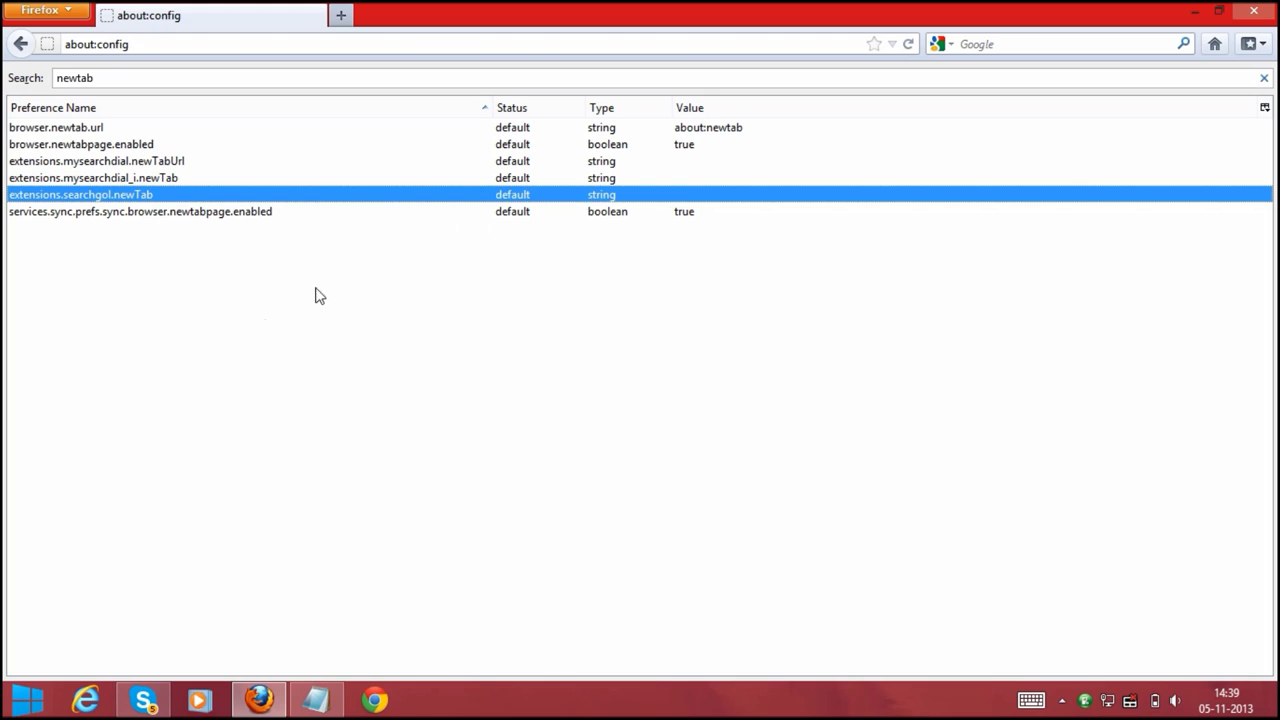
Step: Clear the preference search filter and close Firefox
{"action": "left_click", "coordinate": [144, 72]}
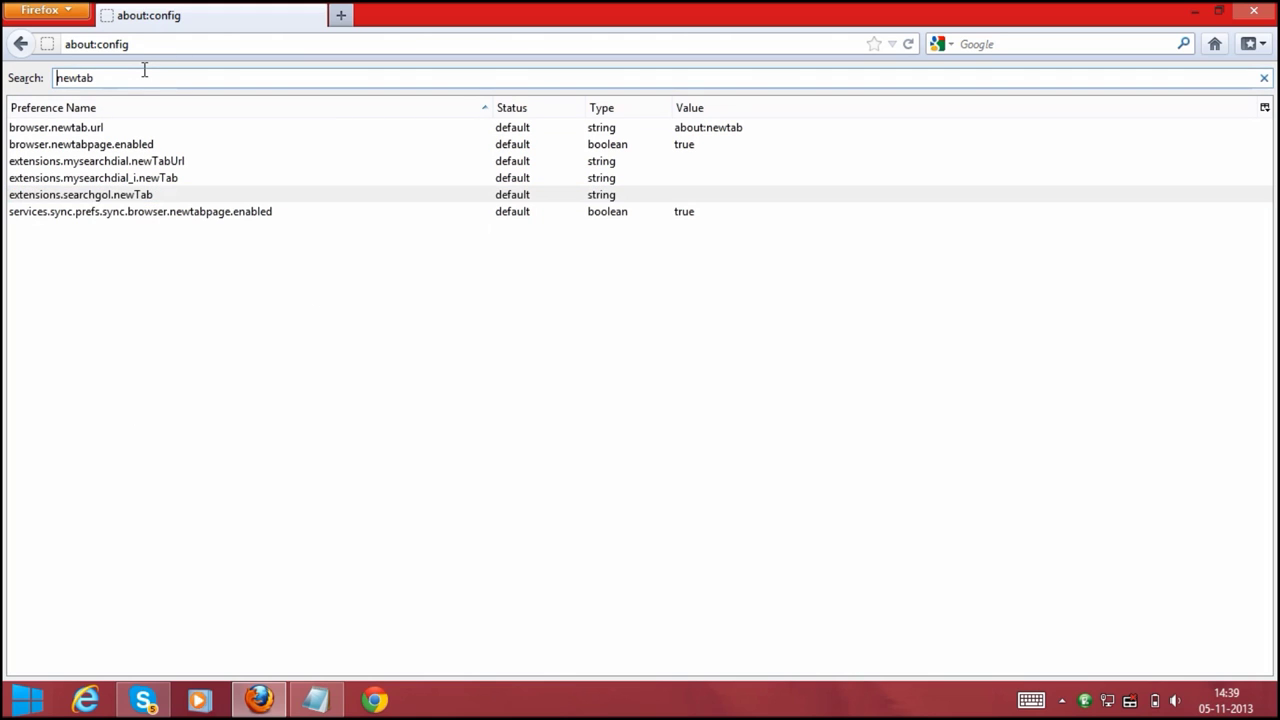
{"action": "left_click", "coordinate": [528, 591]}
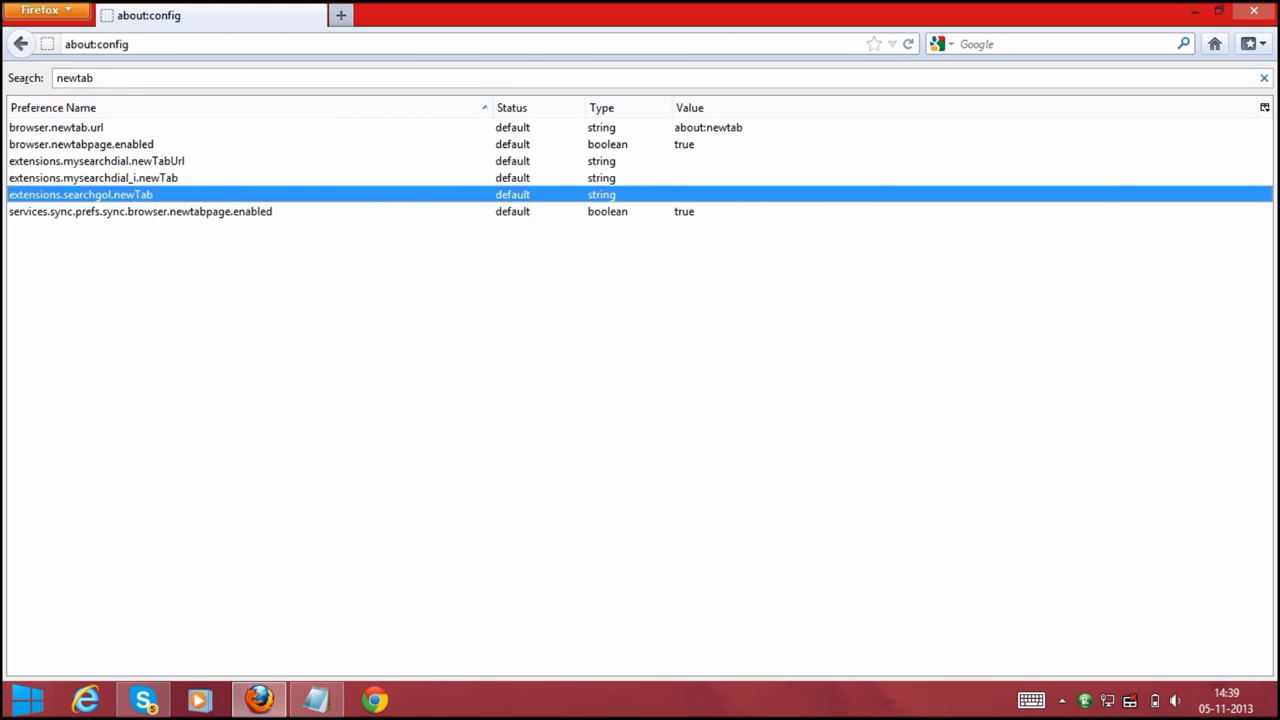
{"action": "left_click", "coordinate": [552, 712]}
{"action": "key", "text": "Escape"}
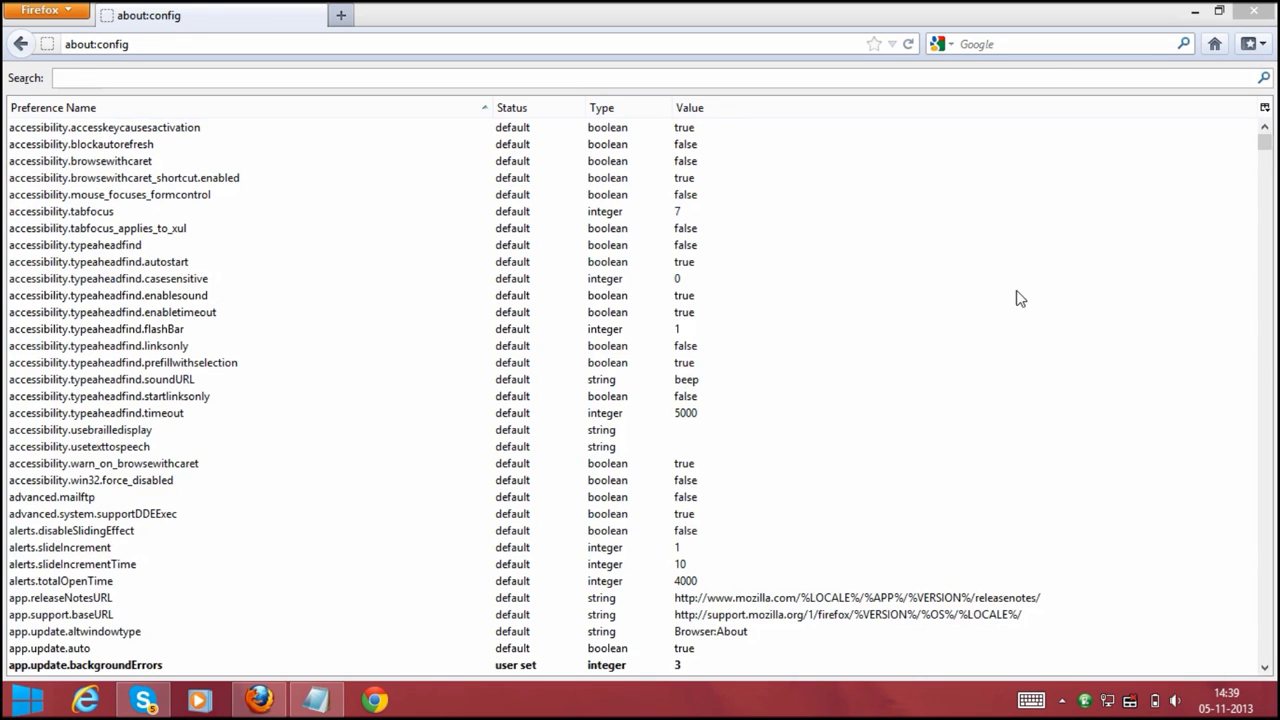
{"action": "left_click", "coordinate": [1255, 10]}
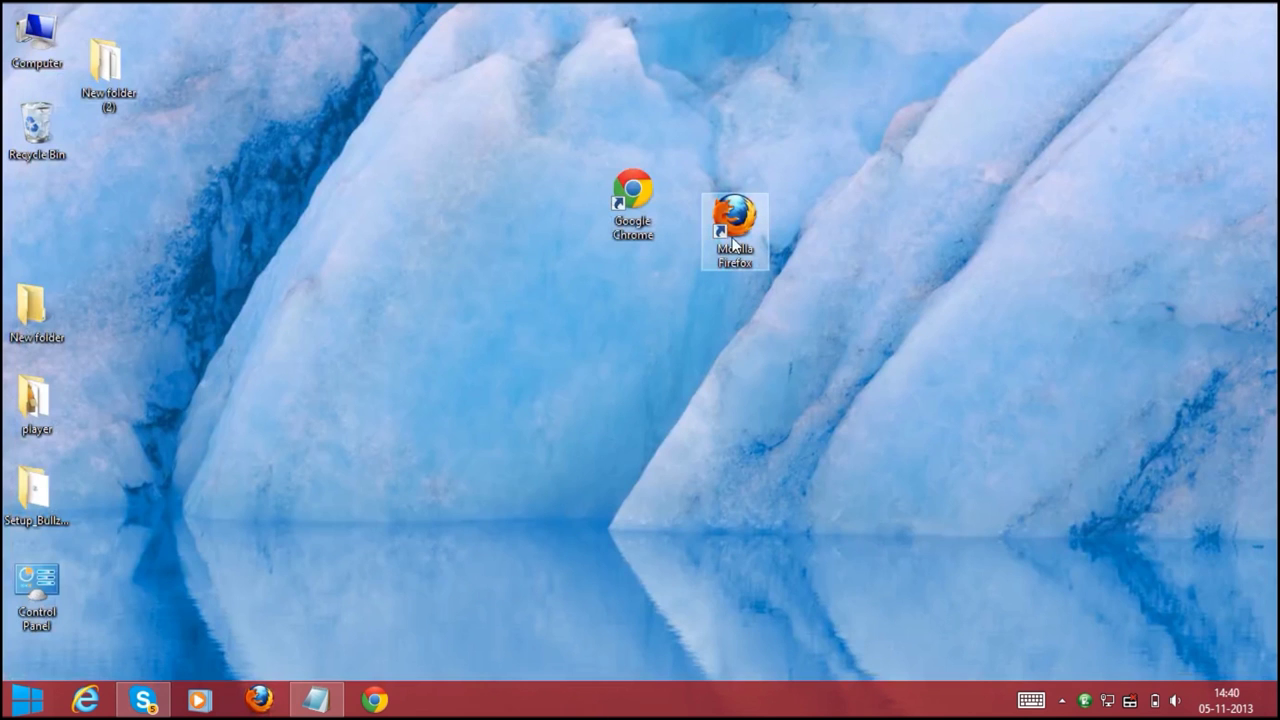
Step: Reopen Firefox from the desktop shortcut, set its startup option to "Show my home page", save the options and close the browser
{"action": "double_click", "coordinate": [733, 243]}
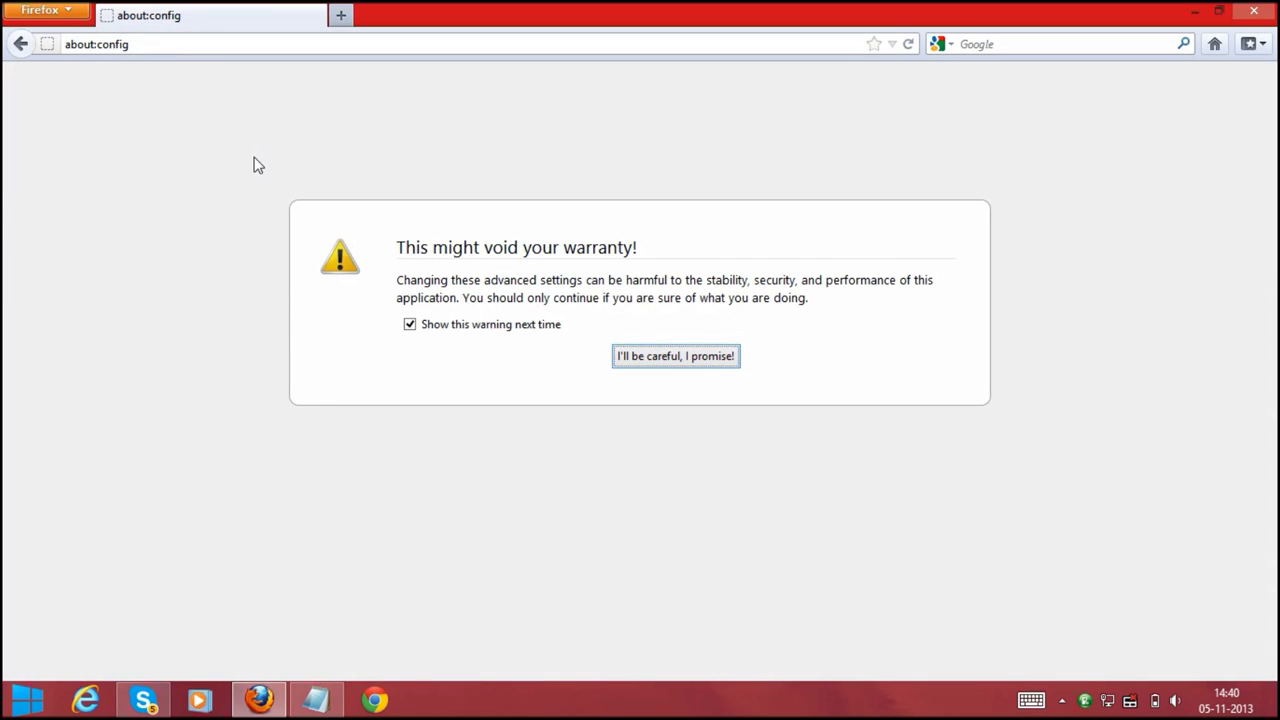
{"action": "left_click", "coordinate": [63, 24]}
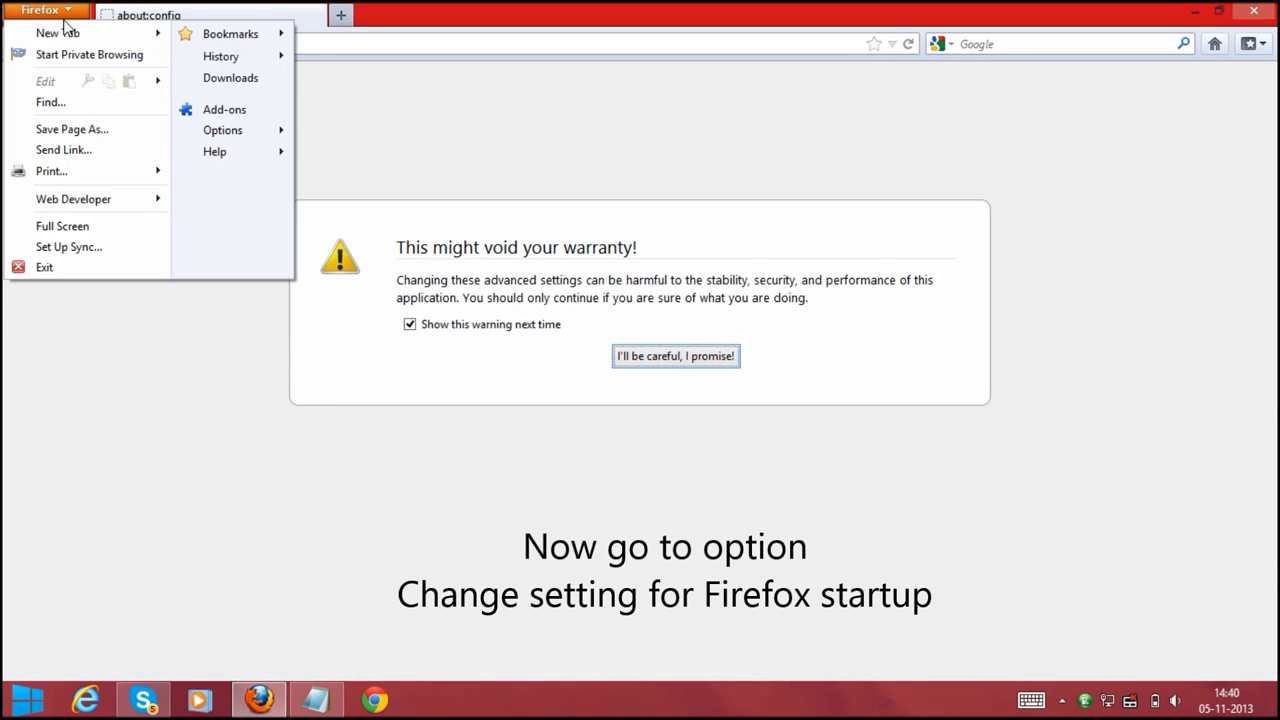
{"action": "left_click", "coordinate": [244, 134]}
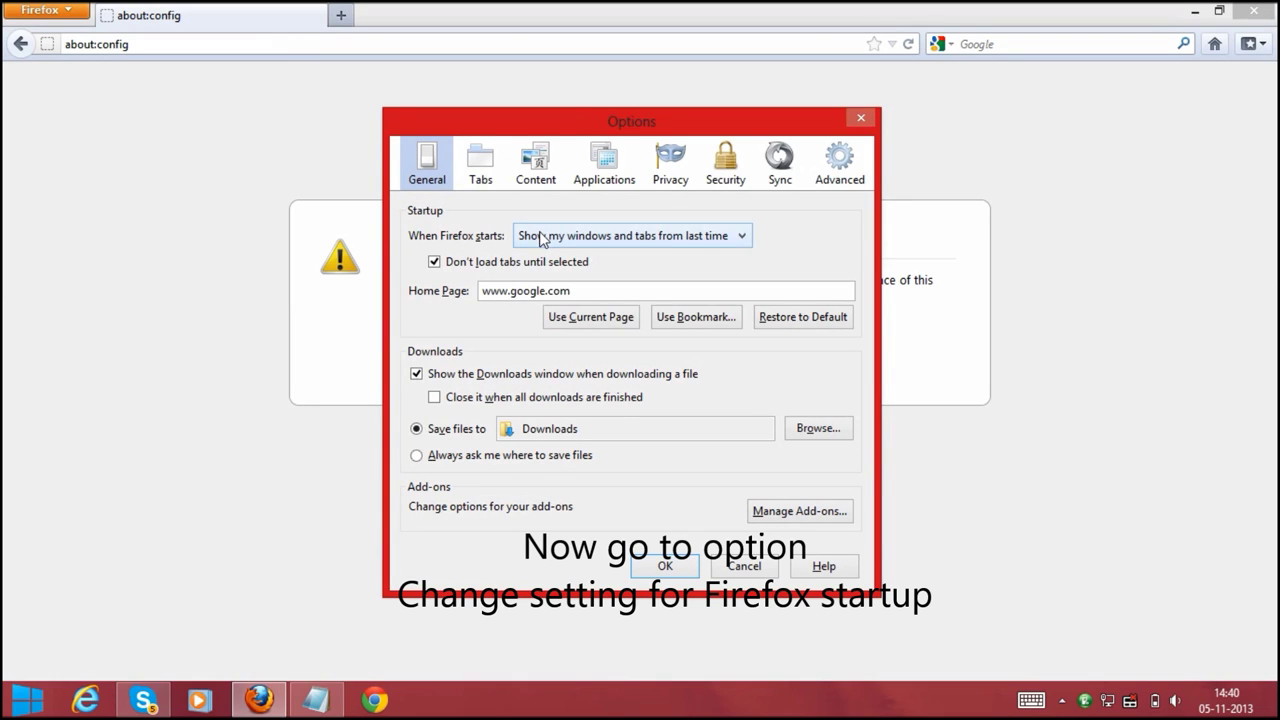
{"action": "left_click", "coordinate": [545, 236]}
{"action": "left_click", "coordinate": [571, 260]}
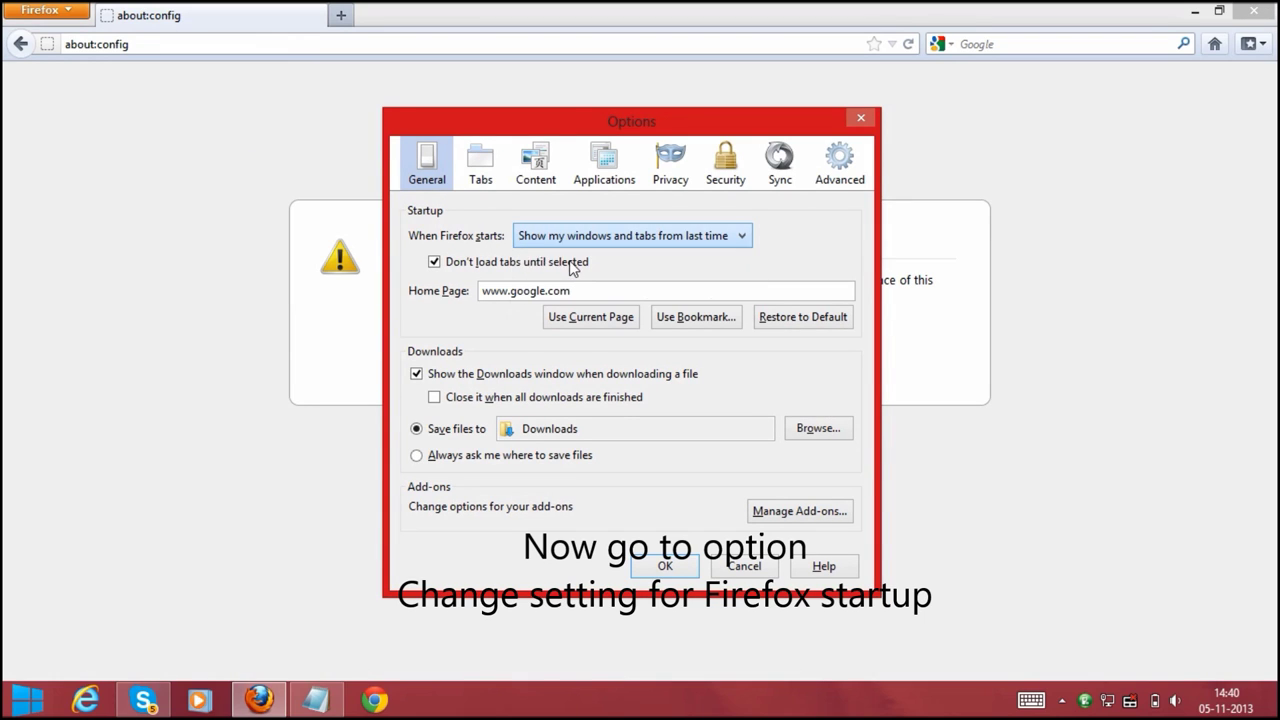
{"action": "left_click", "coordinate": [668, 567]}
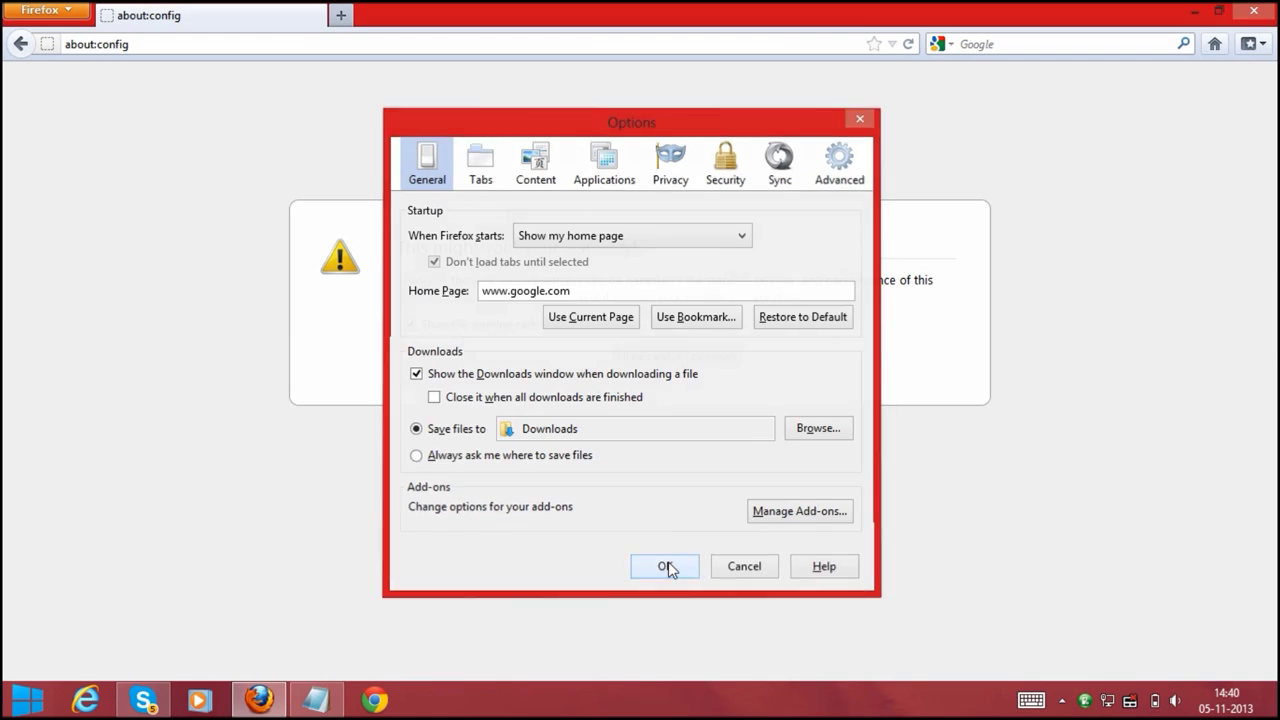
{"action": "key", "text": "alt+F4"}
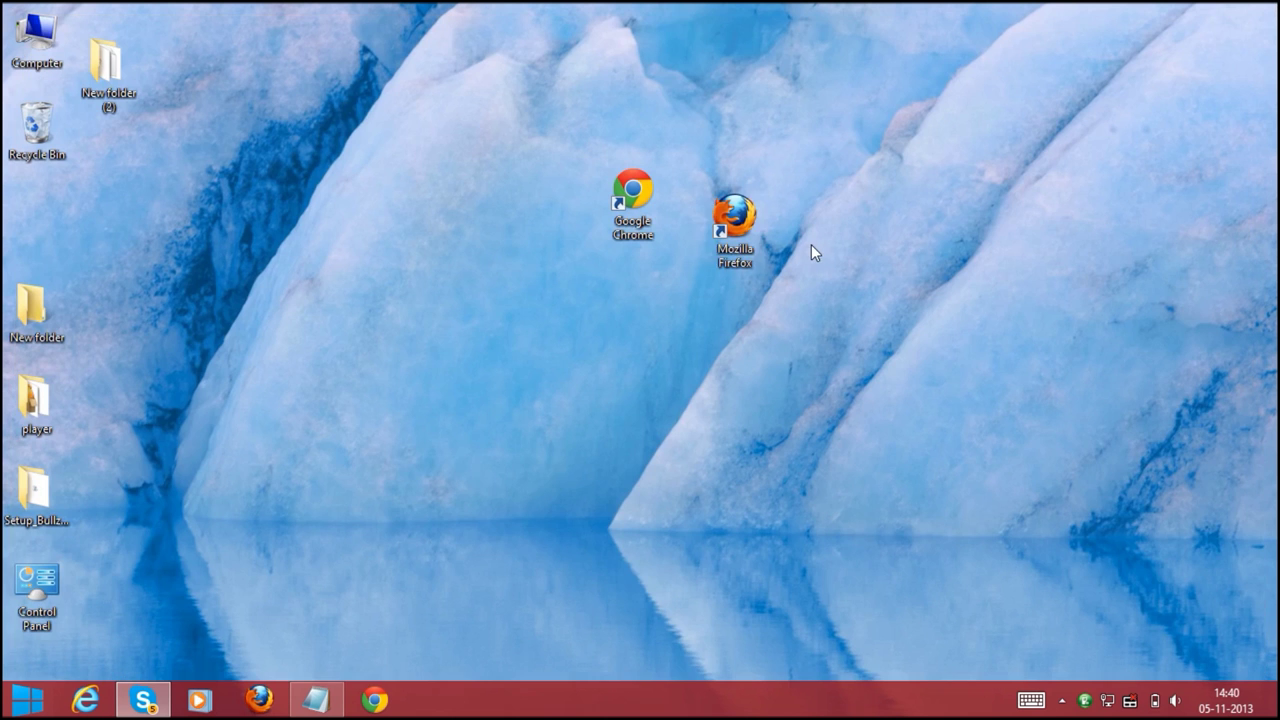
Step: Test which page Firefox opens from the desktop shortcut and from the pinned taskbar shortcut, closing the browser after each launch
{"action": "double_click", "coordinate": [749, 230]}
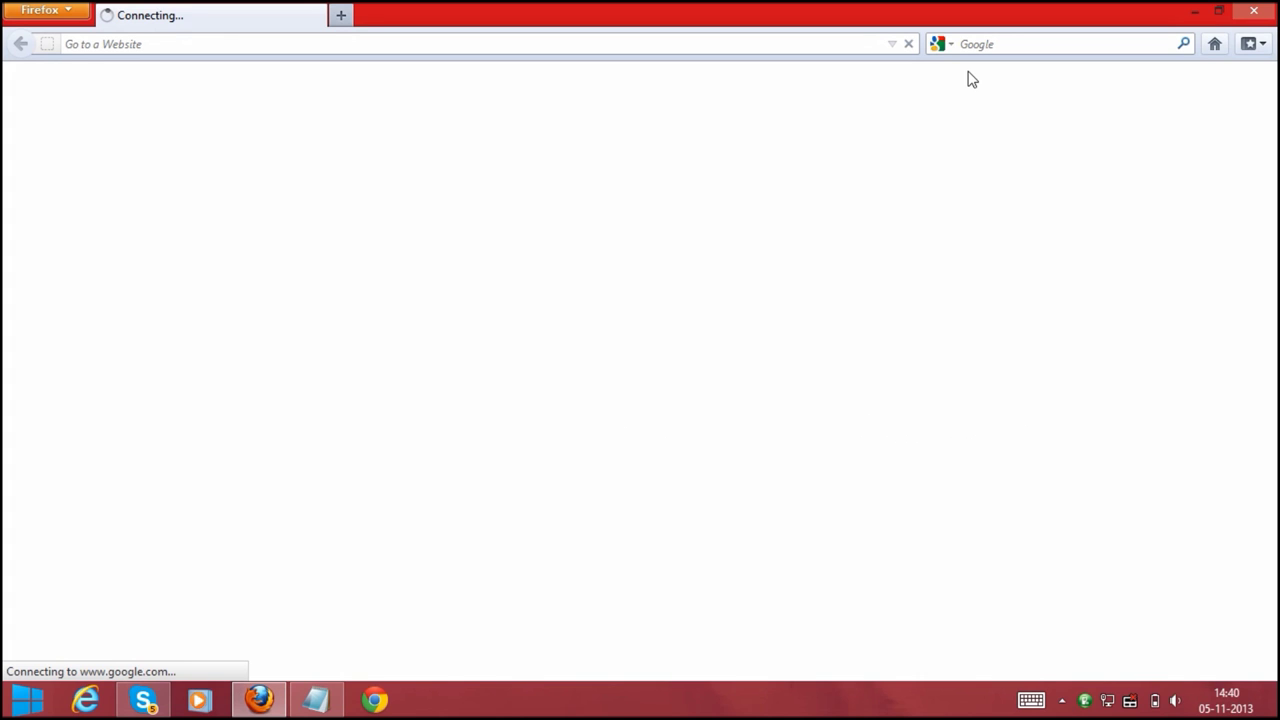
{"action": "left_click", "coordinate": [1257, 10]}
{"action": "left_click", "coordinate": [260, 700]}
{"action": "left_click", "coordinate": [623, 388]}
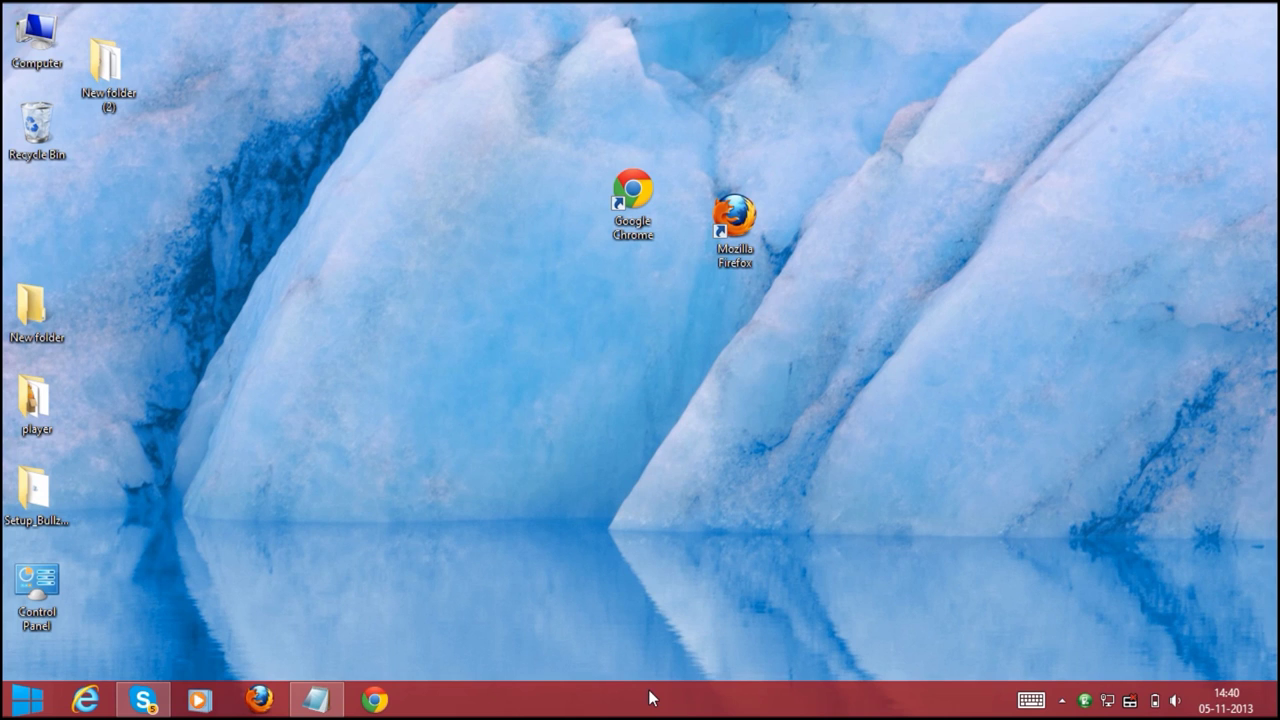
{"action": "left_click", "coordinate": [259, 702]}
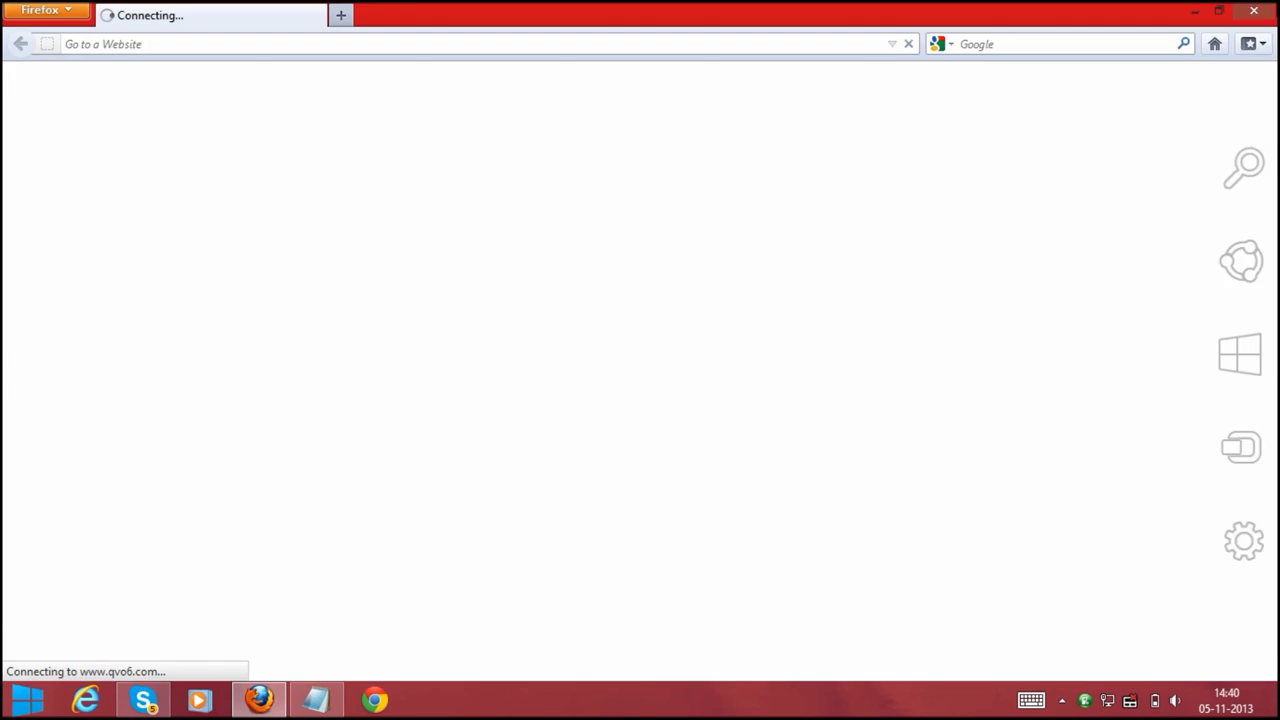
{"action": "left_click", "coordinate": [257, 702]}
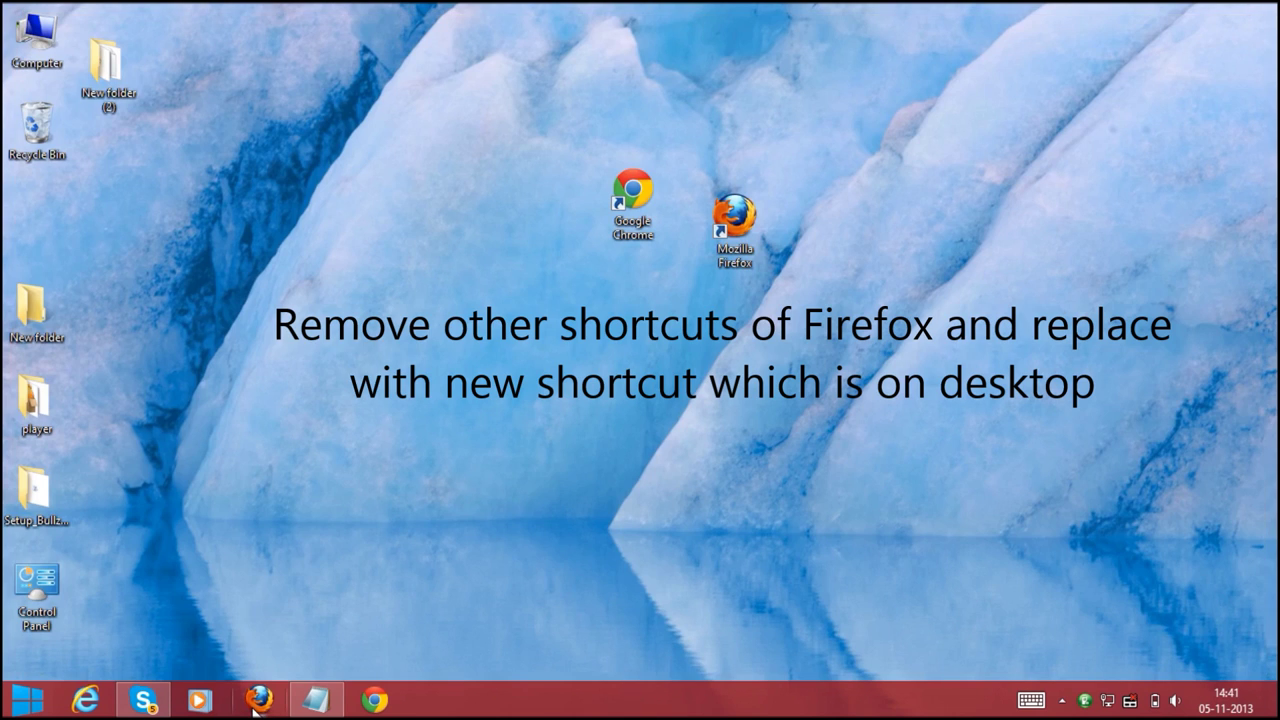
Step: Unpin the old Firefox shortcut from the taskbar and remove Mozilla Firefox from the Start menu's program list
{"action": "right_click", "coordinate": [257, 702]}
{"action": "left_click", "coordinate": [252, 662]}
{"action": "left_click", "coordinate": [27, 700]}
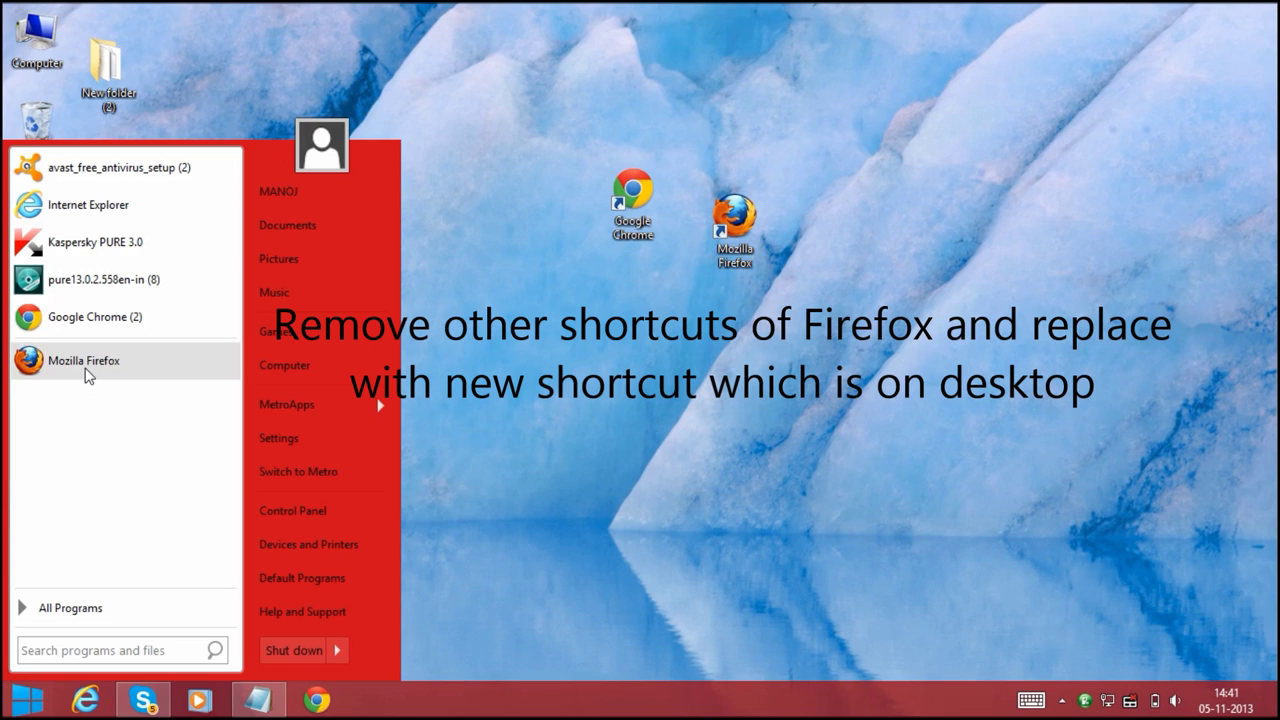
{"action": "right_click", "coordinate": [88, 375]}
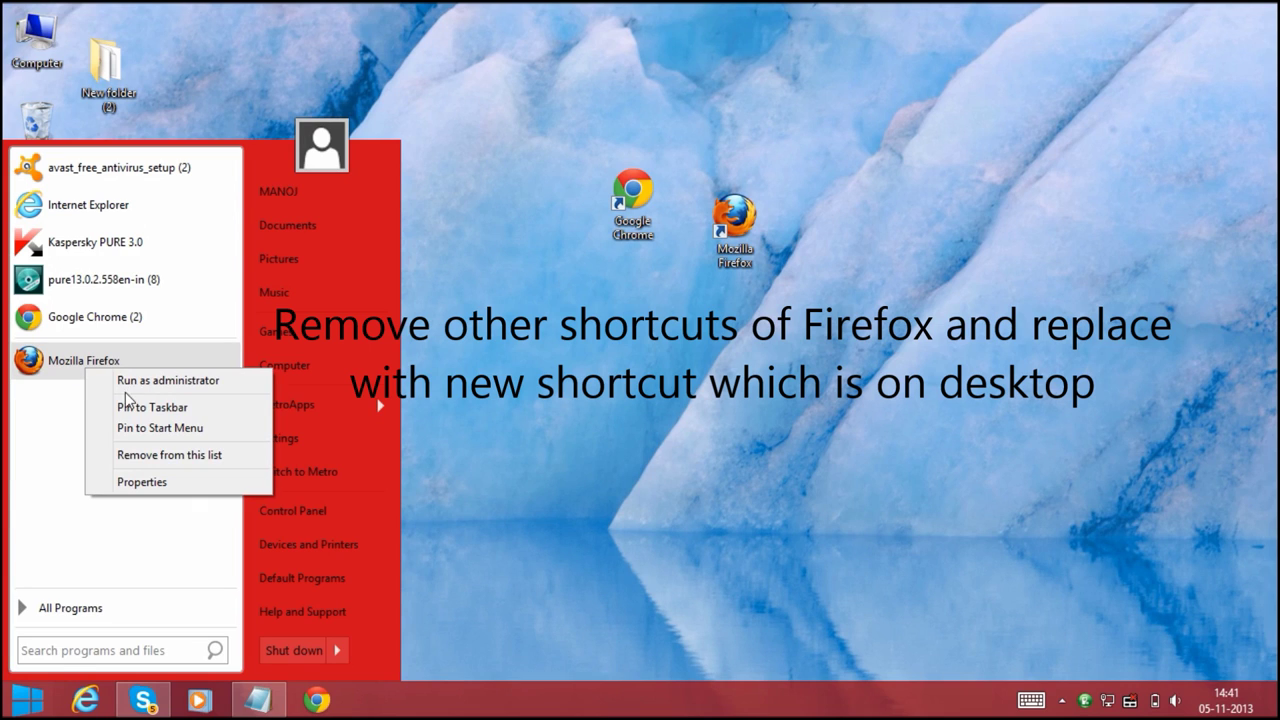
{"action": "left_click", "coordinate": [220, 455]}
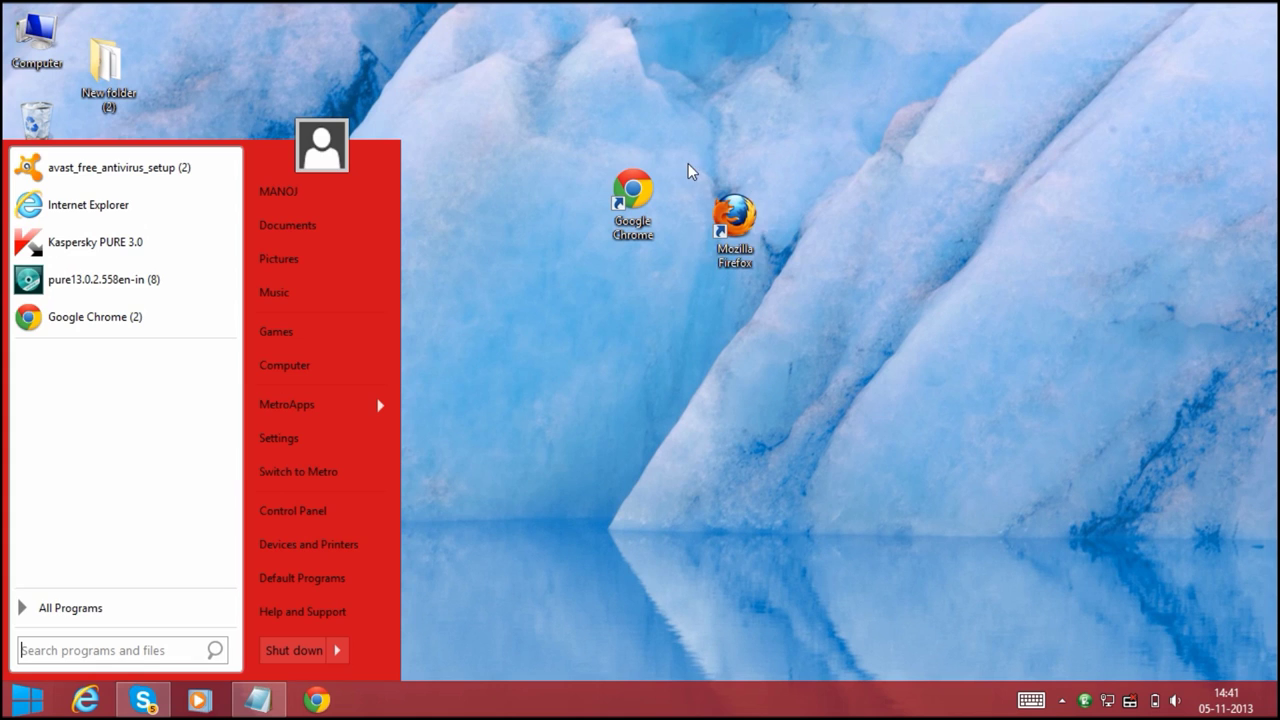
Step: Pin the corrected desktop Firefox shortcut to the taskbar and launch Firefox from it to check the start page
{"action": "left_click", "coordinate": [762, 222]}
{"action": "right_click", "coordinate": [762, 218]}
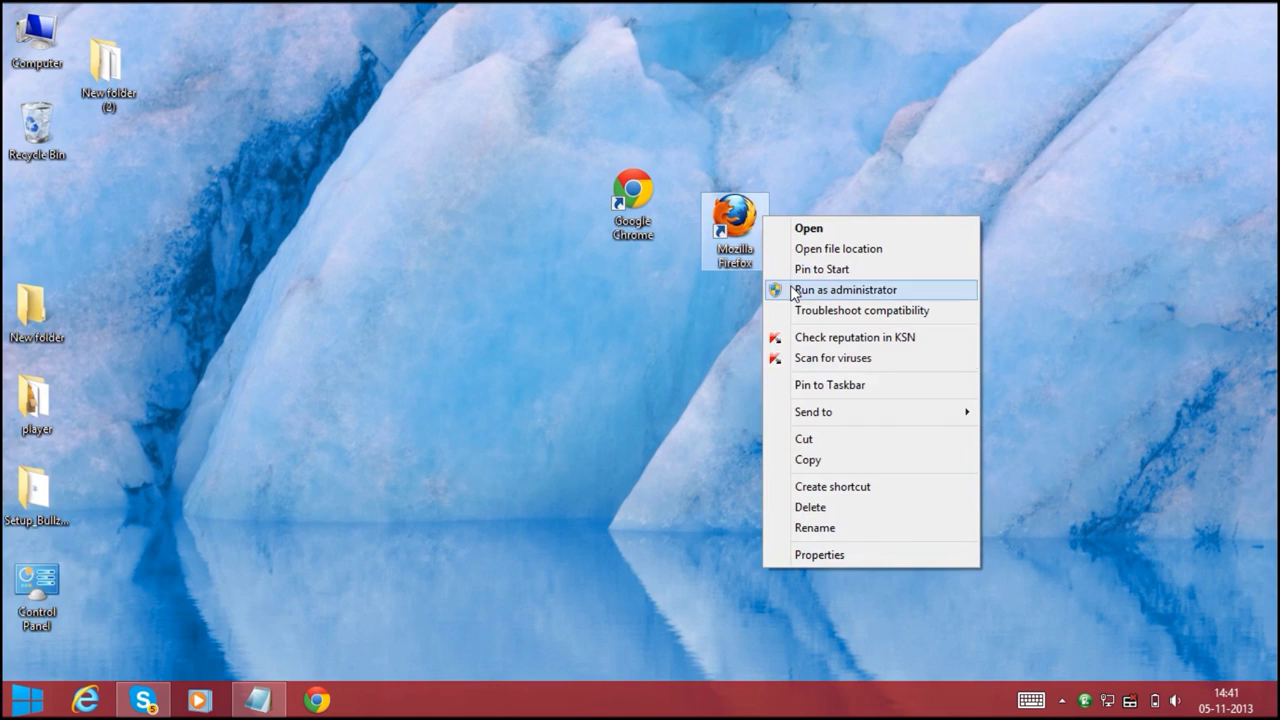
{"action": "left_click", "coordinate": [818, 276]}
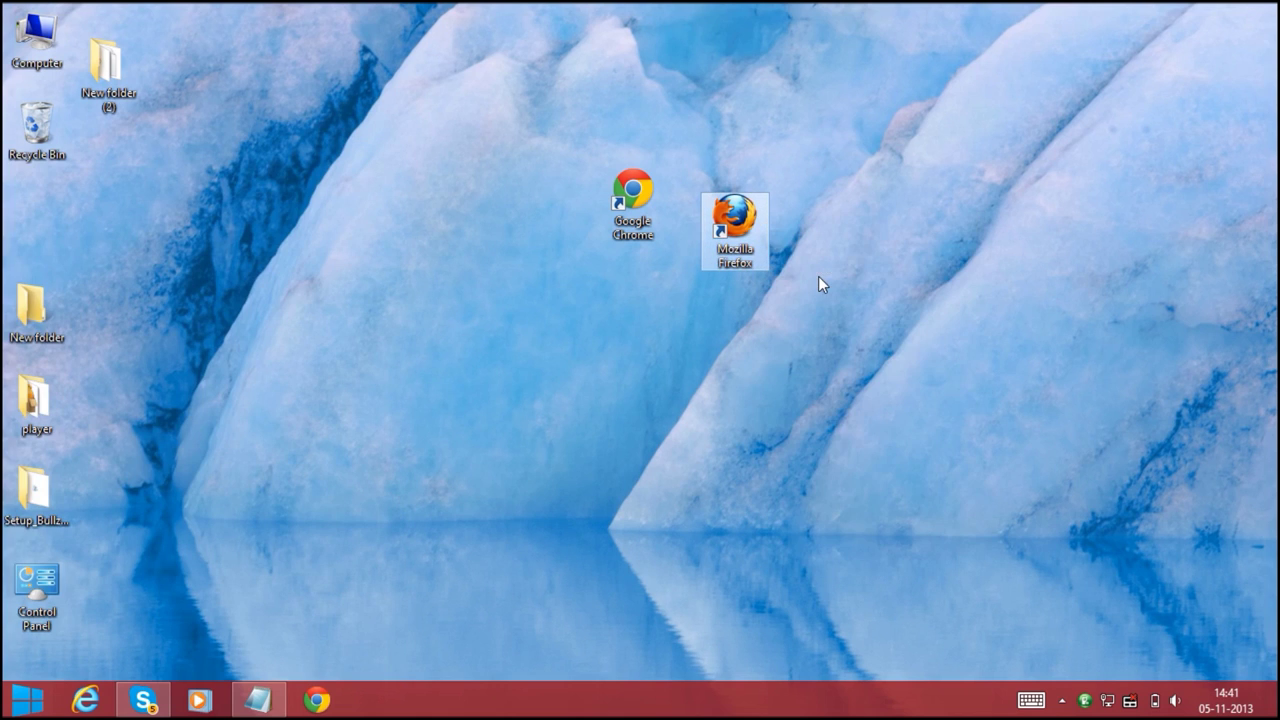
{"action": "left_click_drag", "start_coordinate": [750, 233], "coordinate": [412, 697]}
{"action": "left_click", "coordinate": [376, 700]}
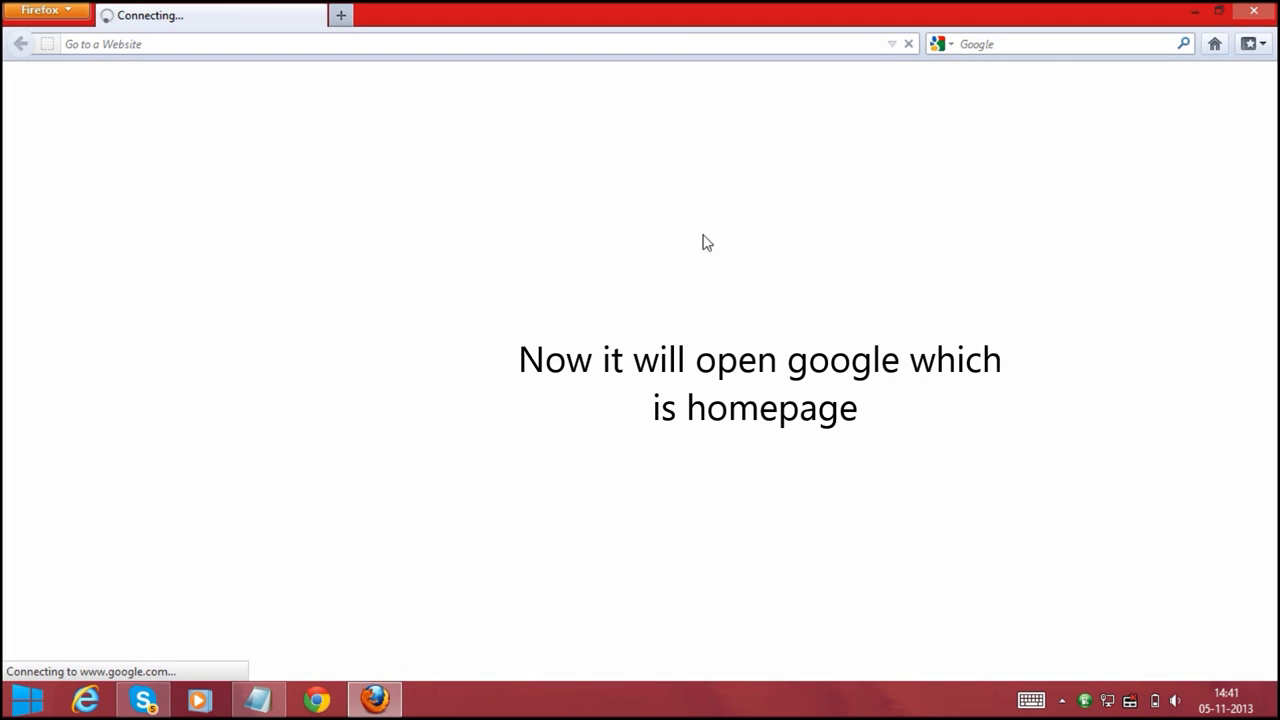
Step: Close Firefox and relaunch it from the Start menu entry to check its start page, dismissing the already-running warning and closing the browser again
{"action": "left_click", "coordinate": [1266, 10]}
{"action": "key", "text": "super"}
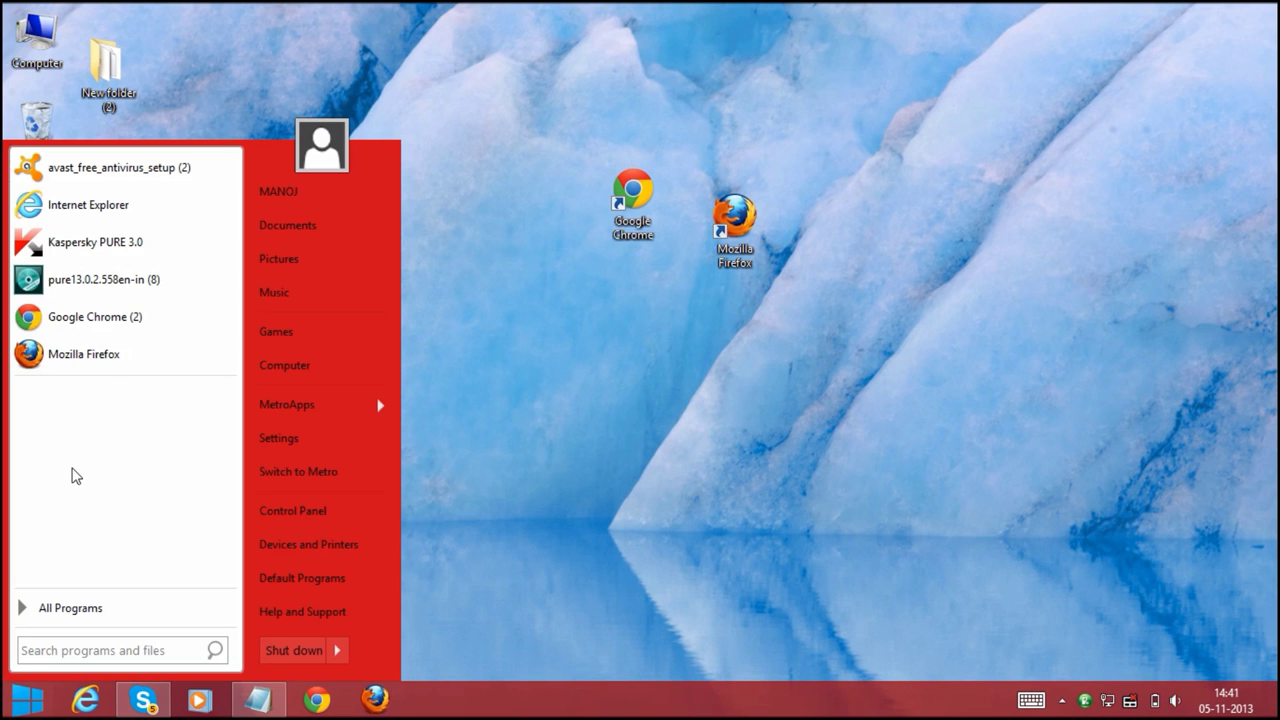
{"action": "left_click", "coordinate": [113, 357]}
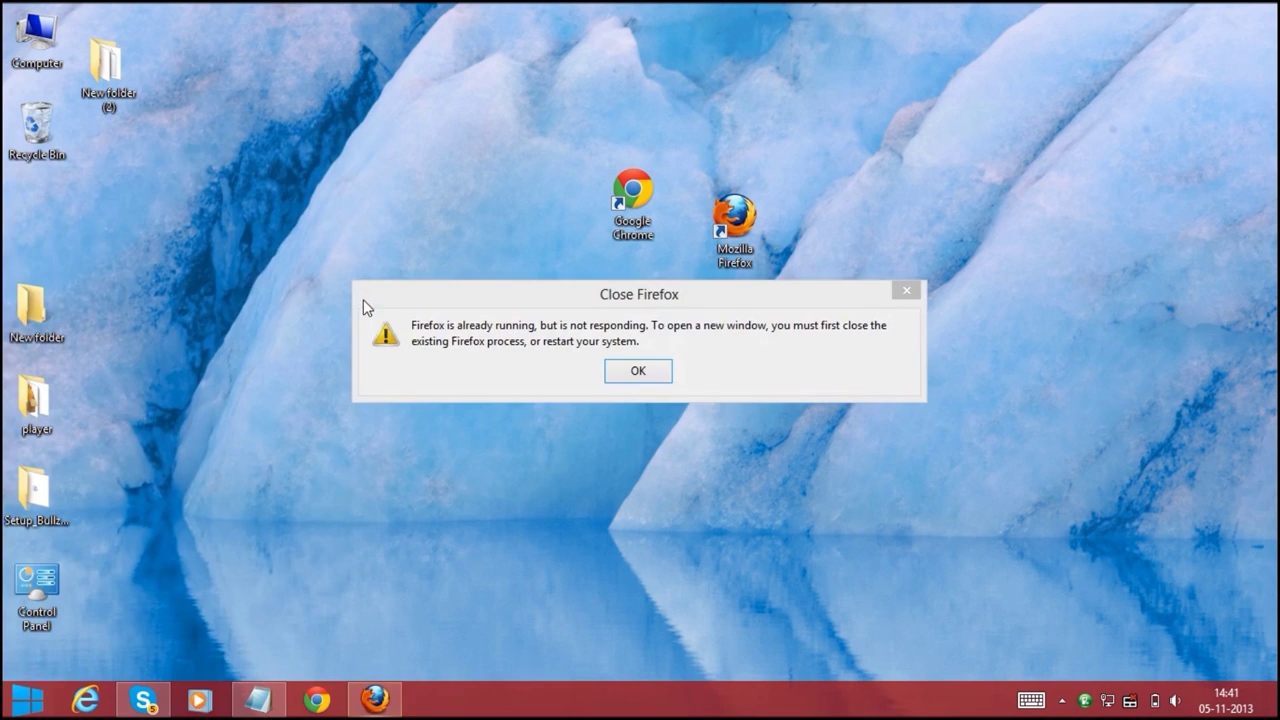
{"action": "left_click", "coordinate": [635, 370]}
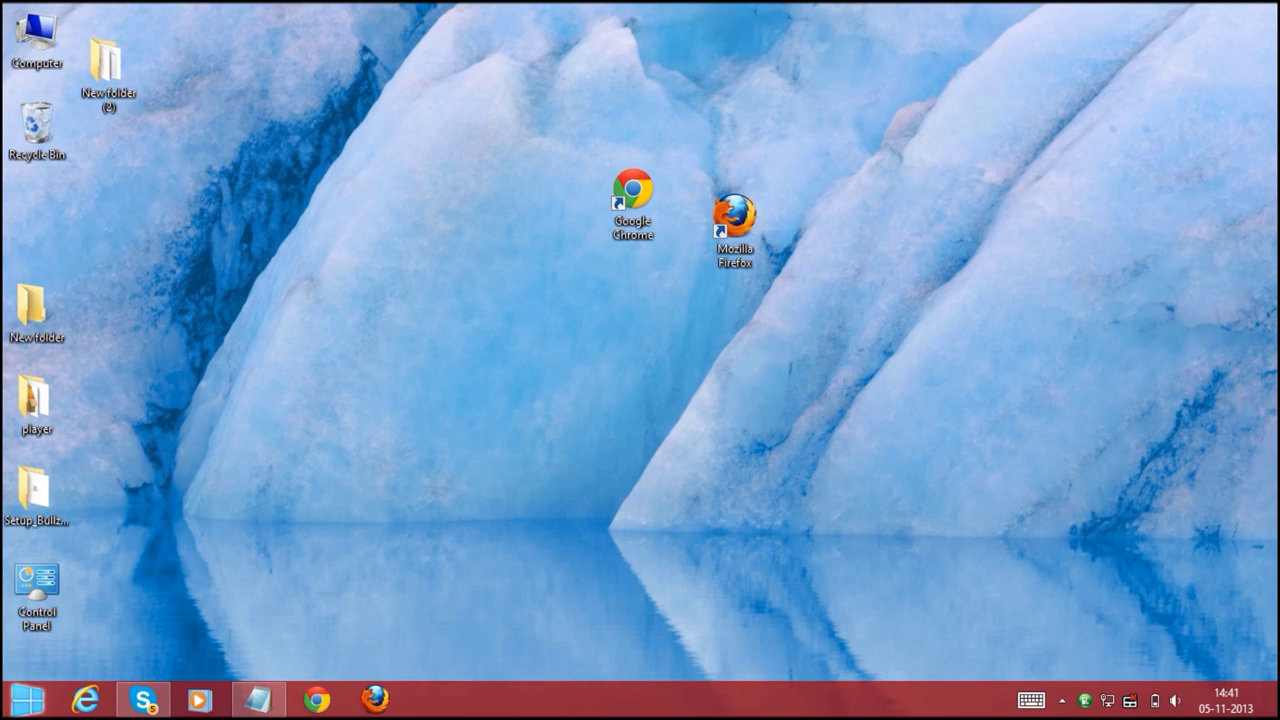
{"action": "left_click", "coordinate": [20, 699]}
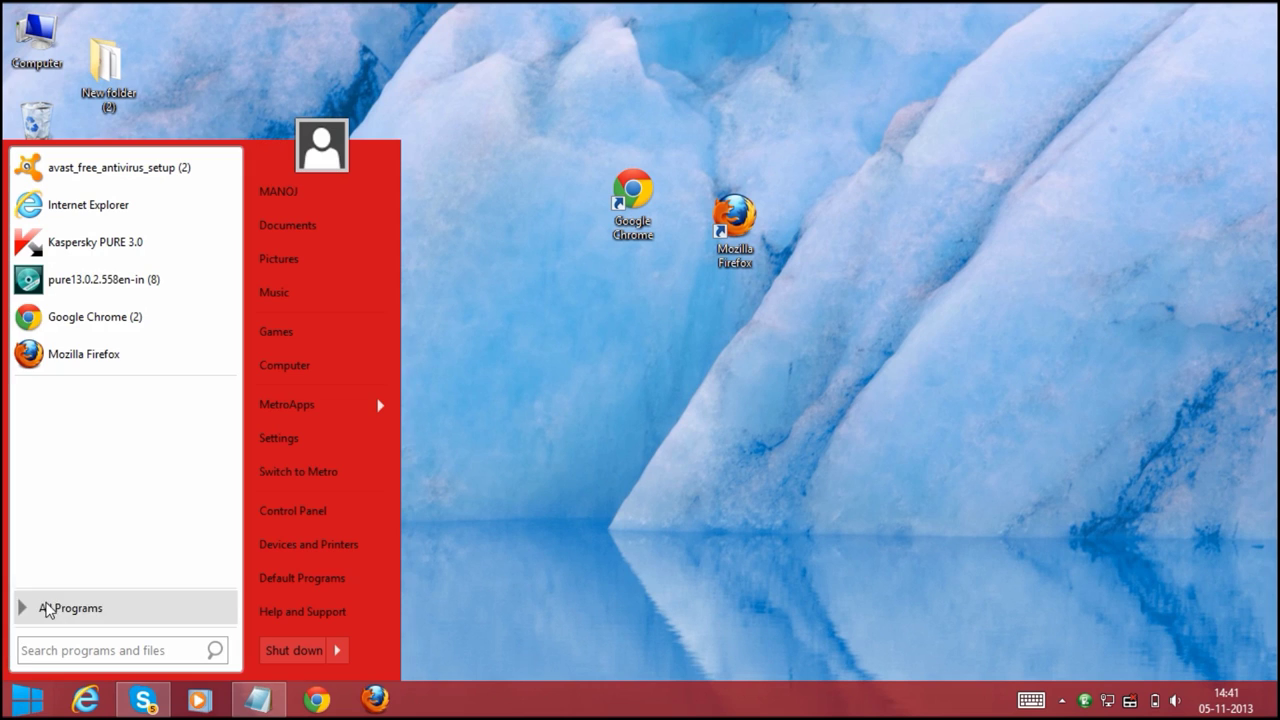
{"action": "left_click", "coordinate": [89, 352]}
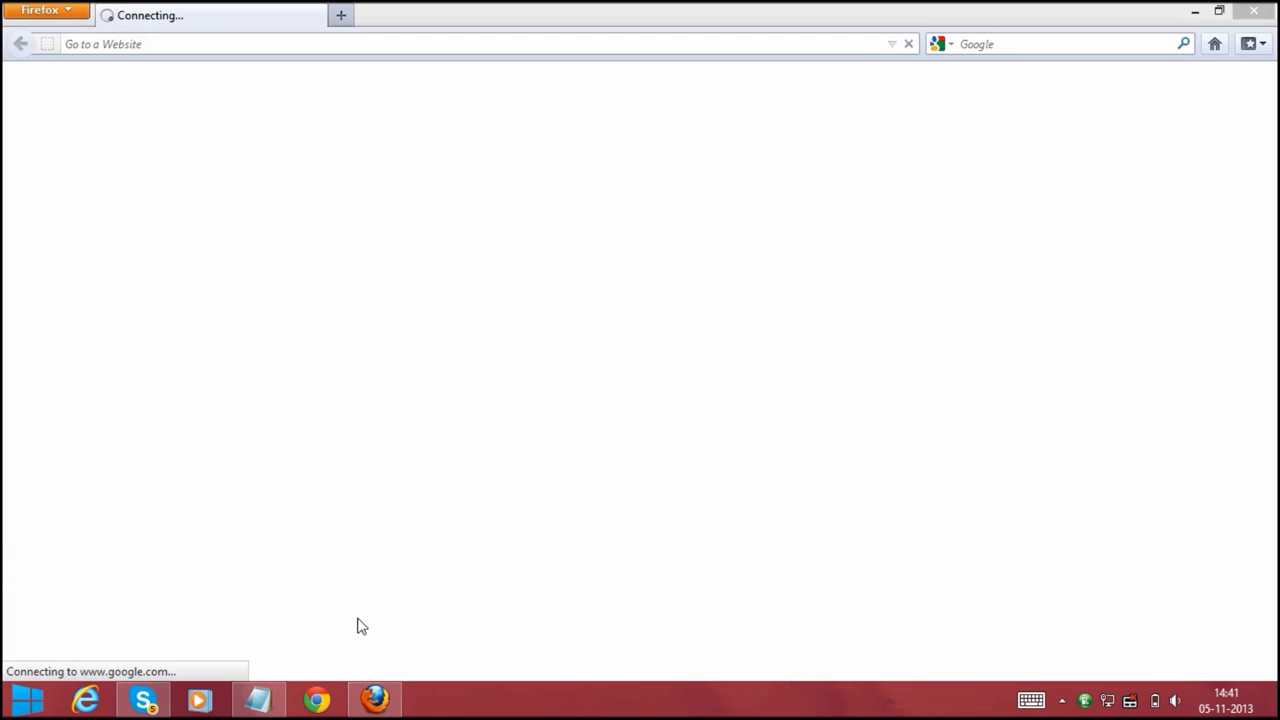
{"action": "left_click", "coordinate": [1253, 10]}
Step: Check the page opened by the pinned Internet Explorer shortcut, close it, and open Internet Explorer's file location from a program search for "inter"
{"action": "left_click", "coordinate": [88, 699]}
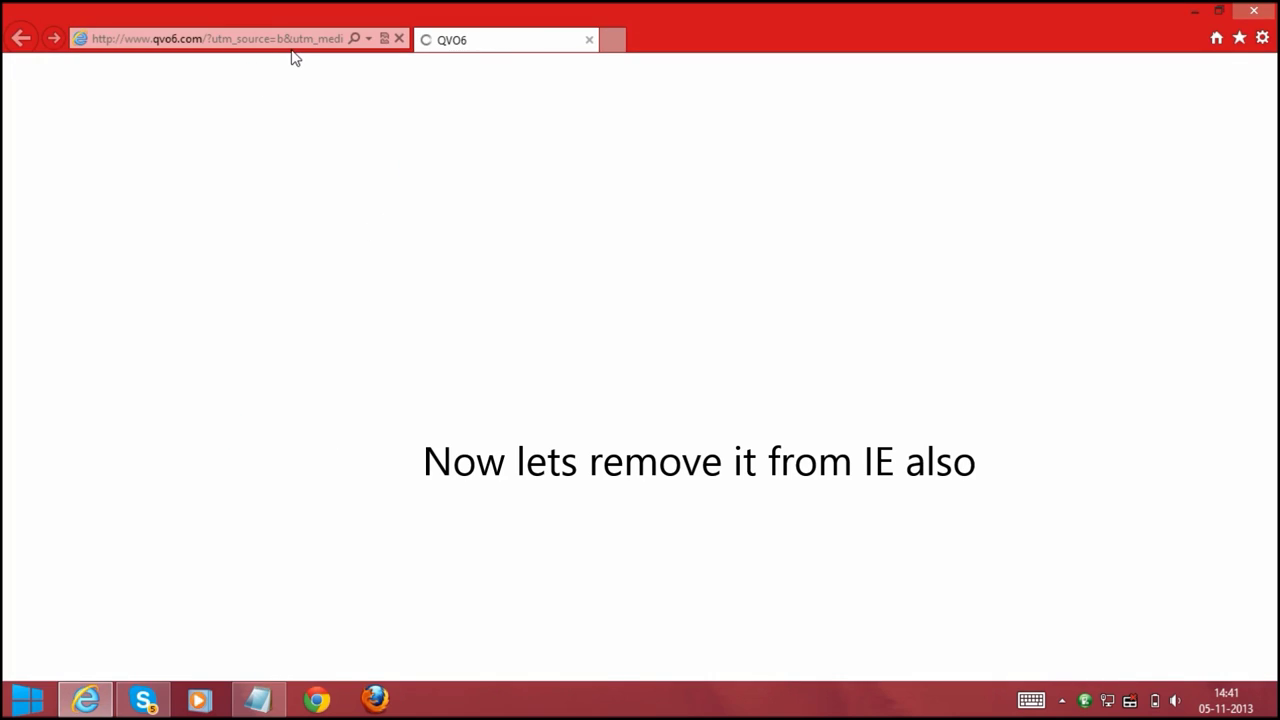
{"action": "left_click", "coordinate": [1253, 10]}
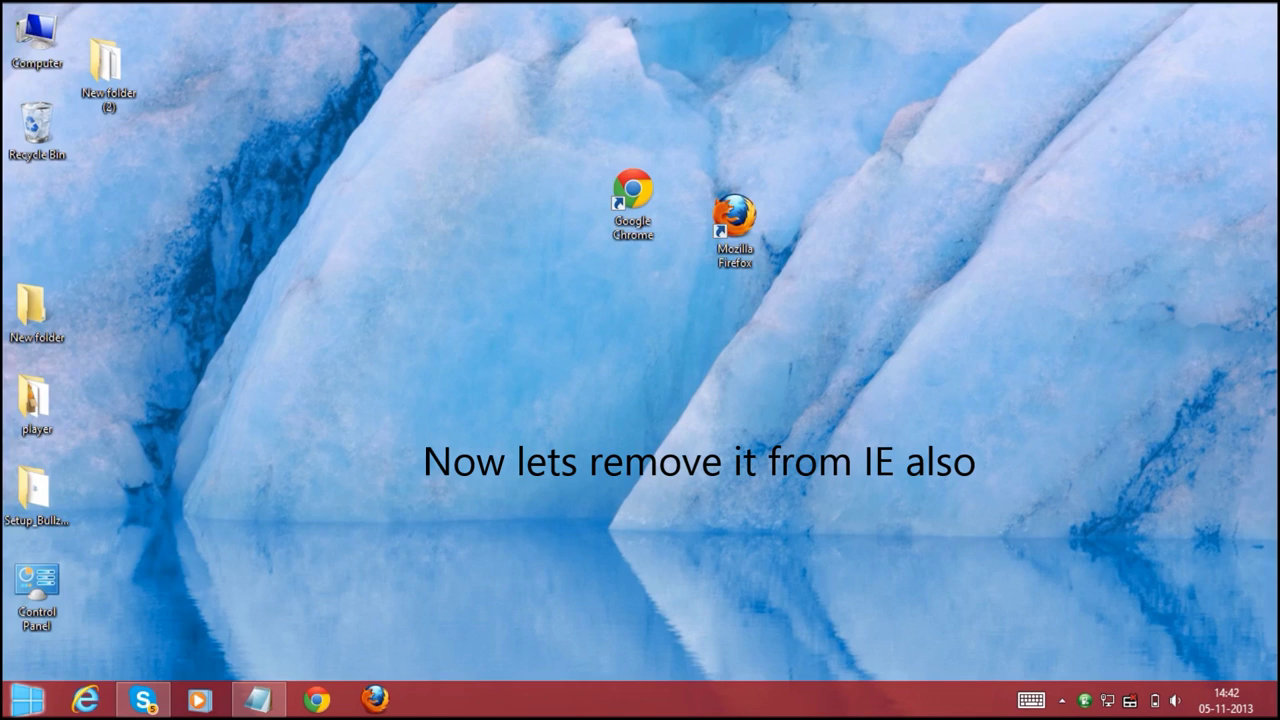
{"action": "key", "text": "super"}
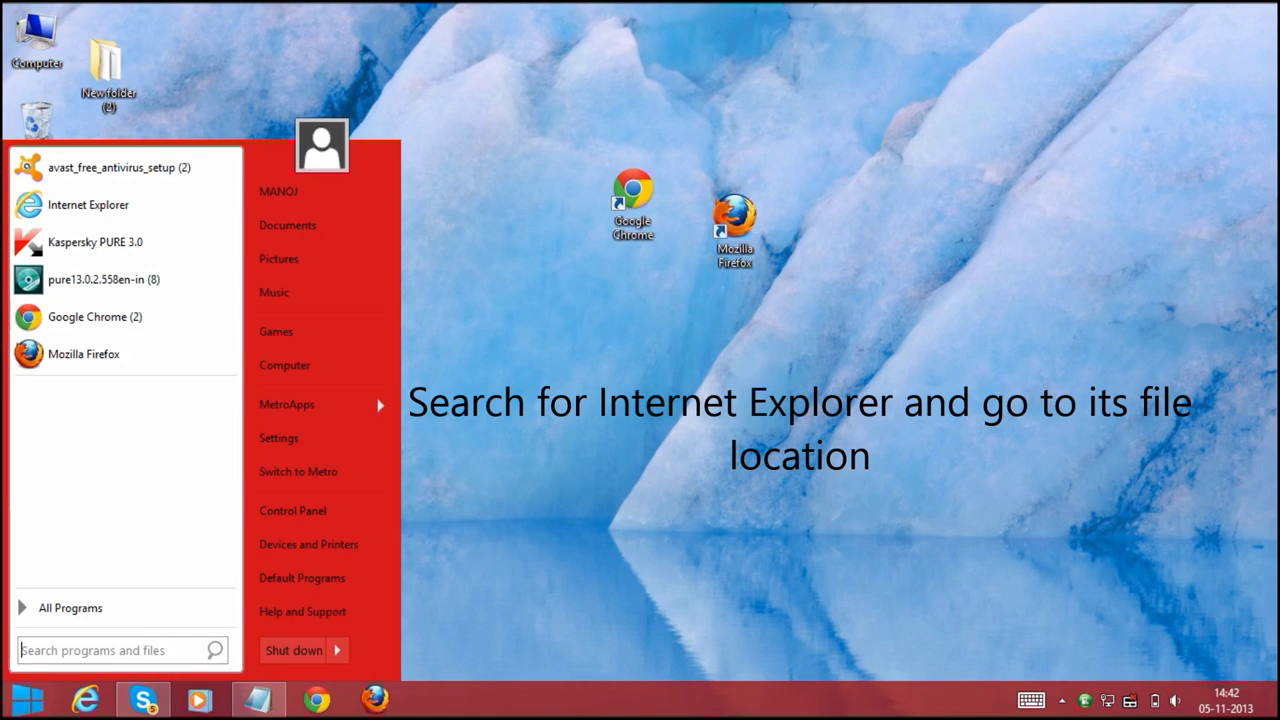
{"action": "type", "text": "inter"}
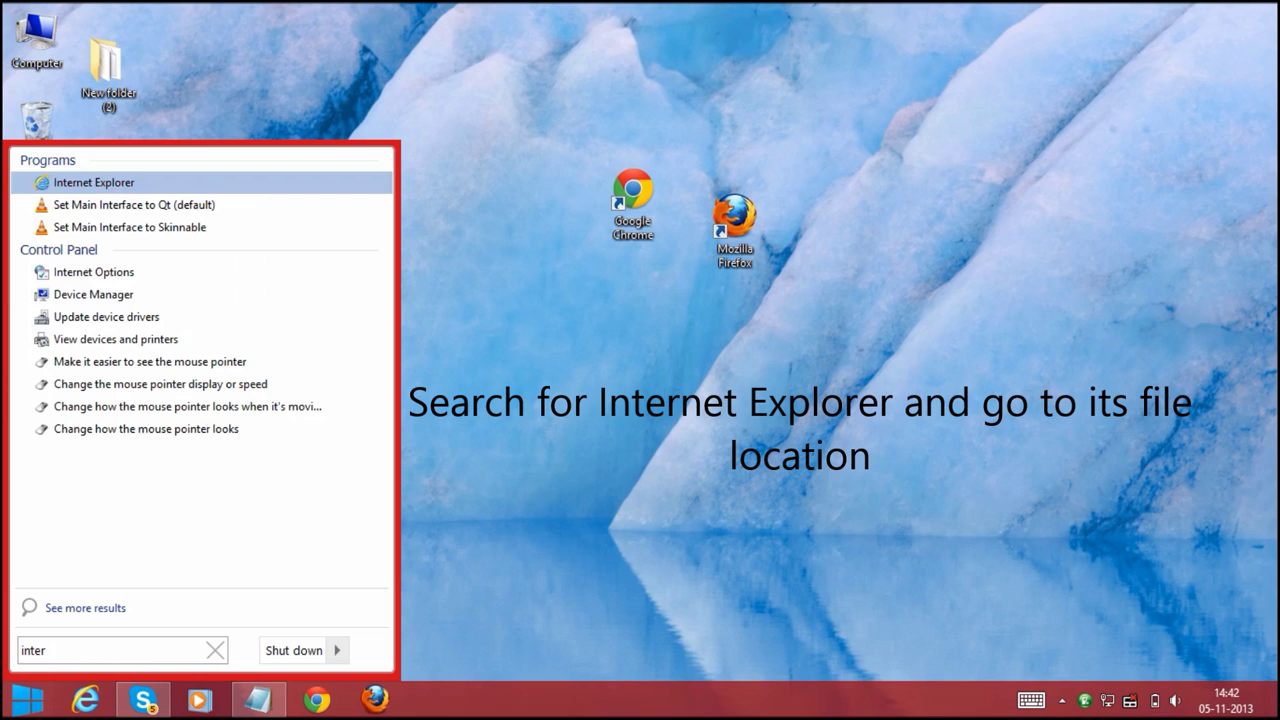
{"action": "right_click", "coordinate": [118, 180]}
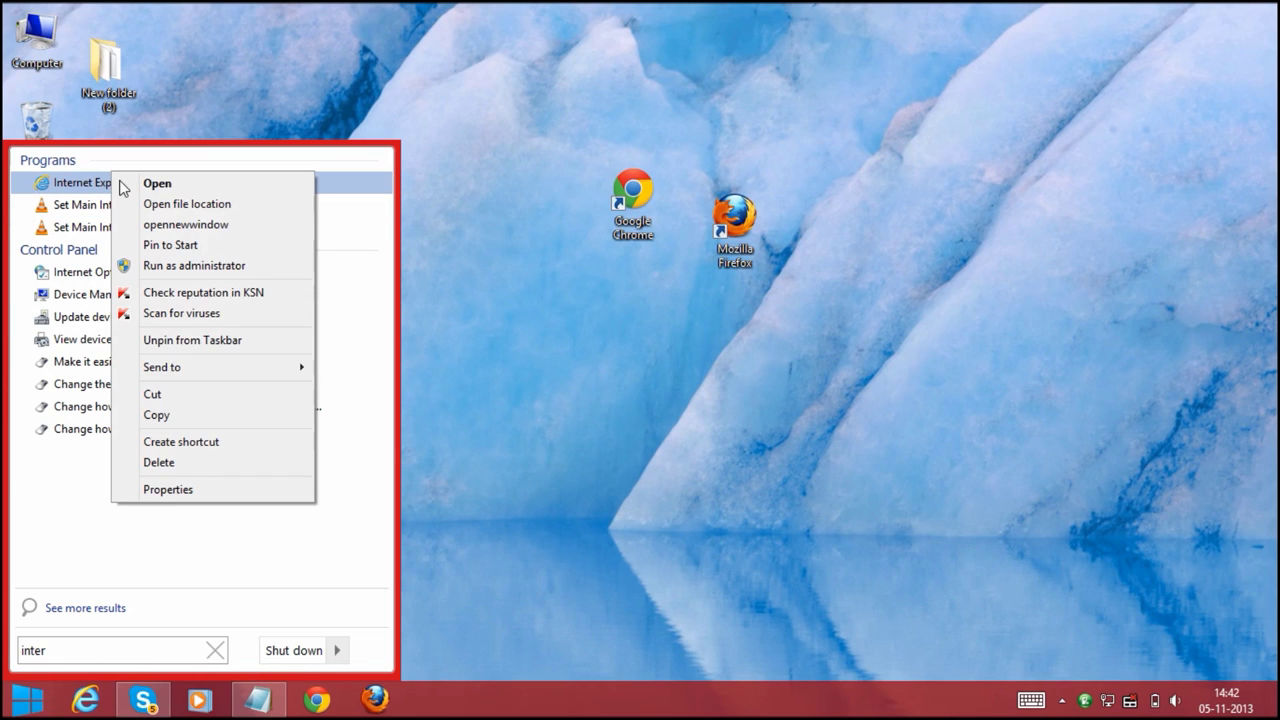
{"action": "left_click", "coordinate": [231, 205]}
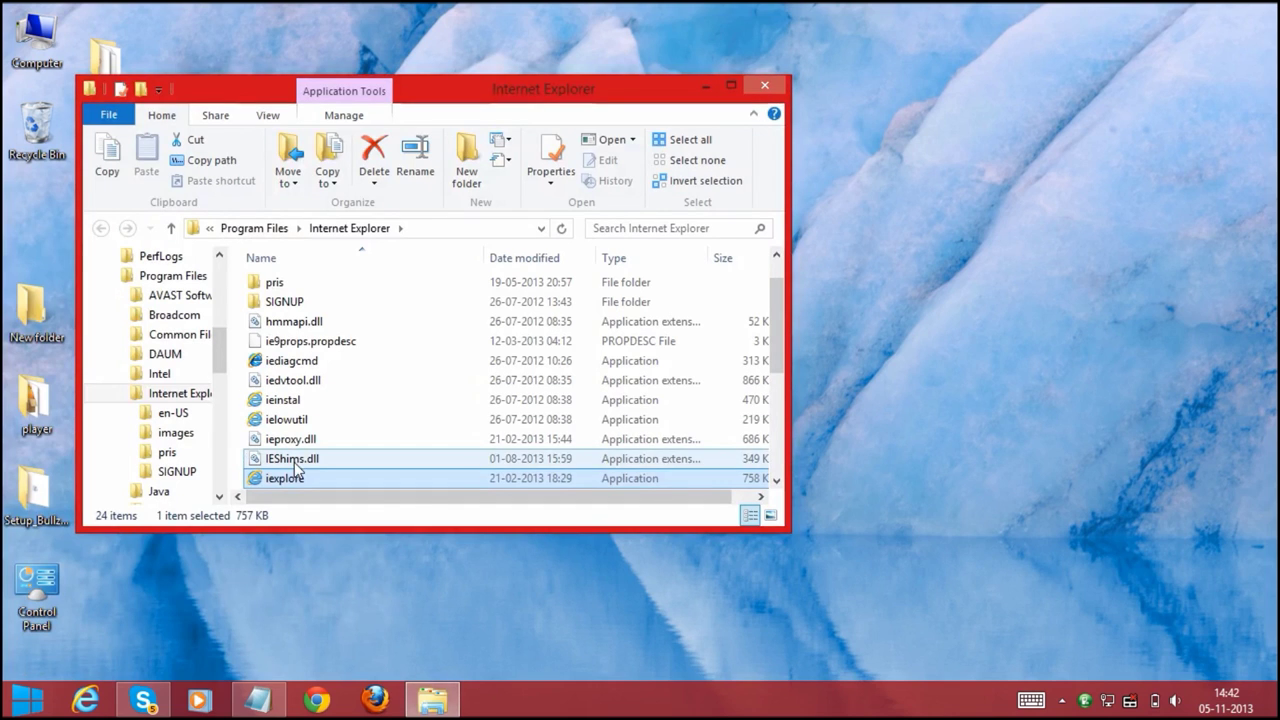
Step: Create a desktop shortcut for the iexplore application and close the Internet Explorer program folder
{"action": "right_click", "coordinate": [303, 480]}
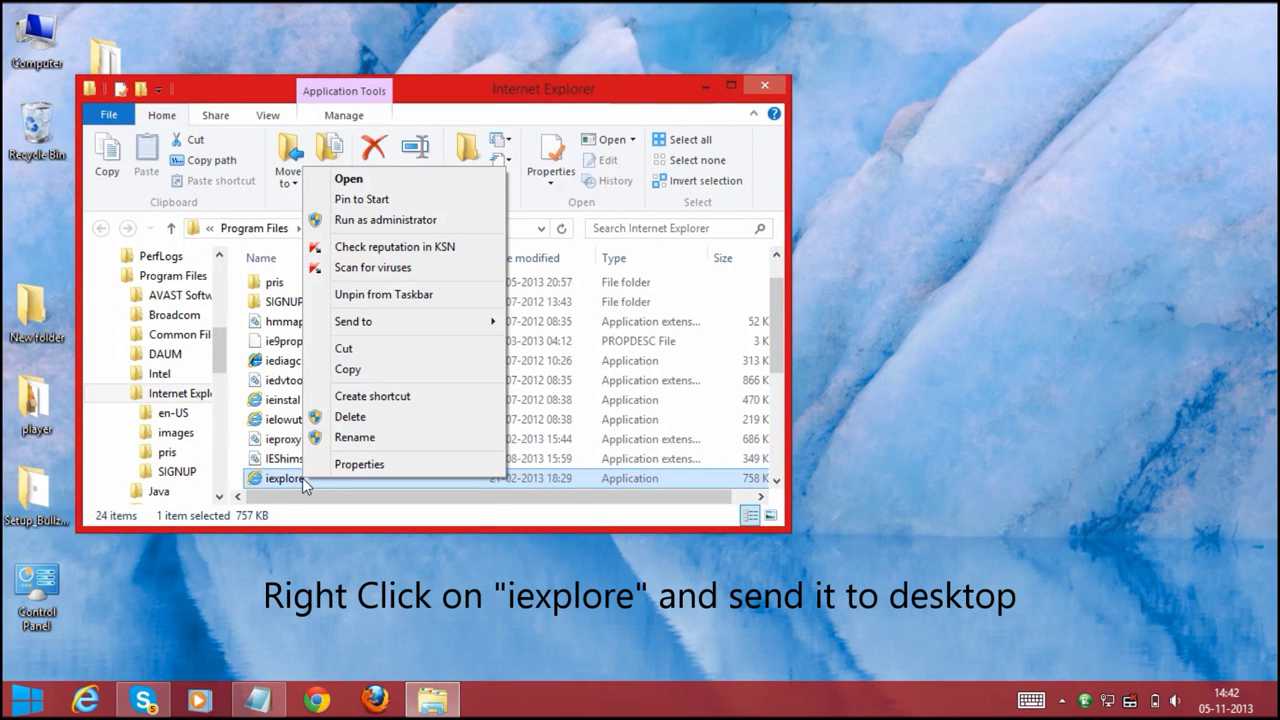
{"action": "mouse_move", "coordinate": [426, 322]}
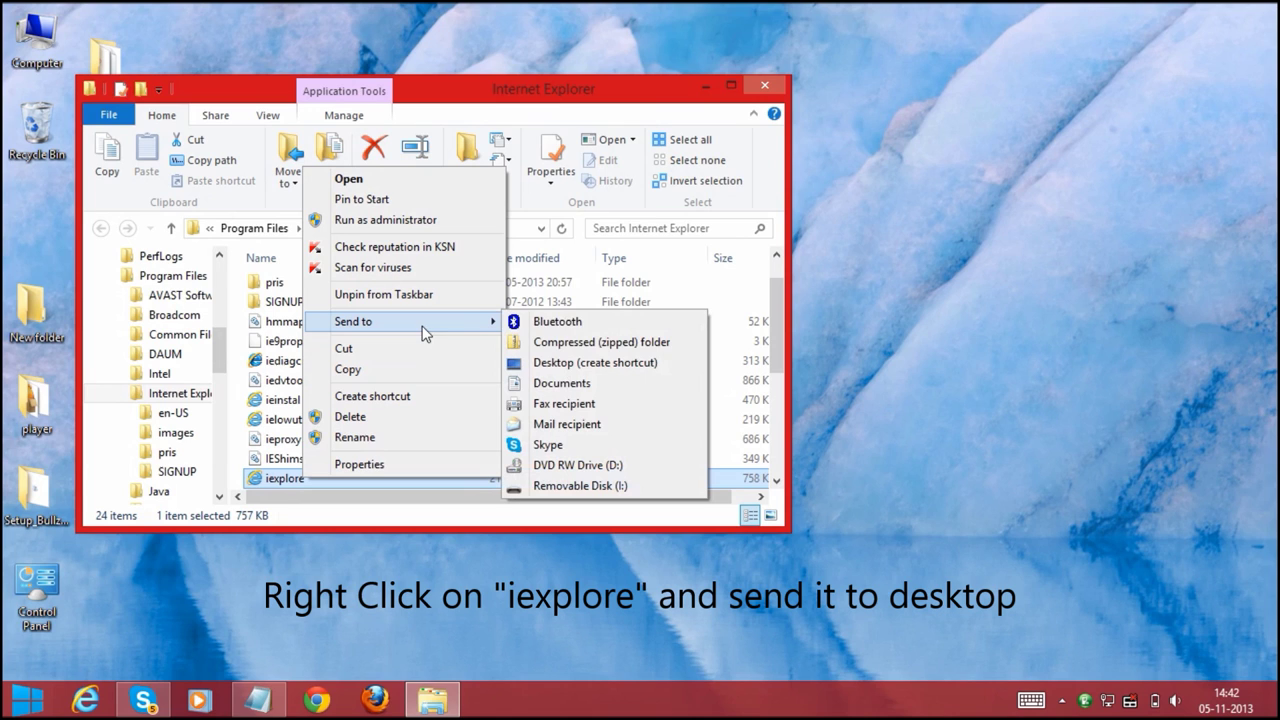
{"action": "left_click", "coordinate": [605, 363]}
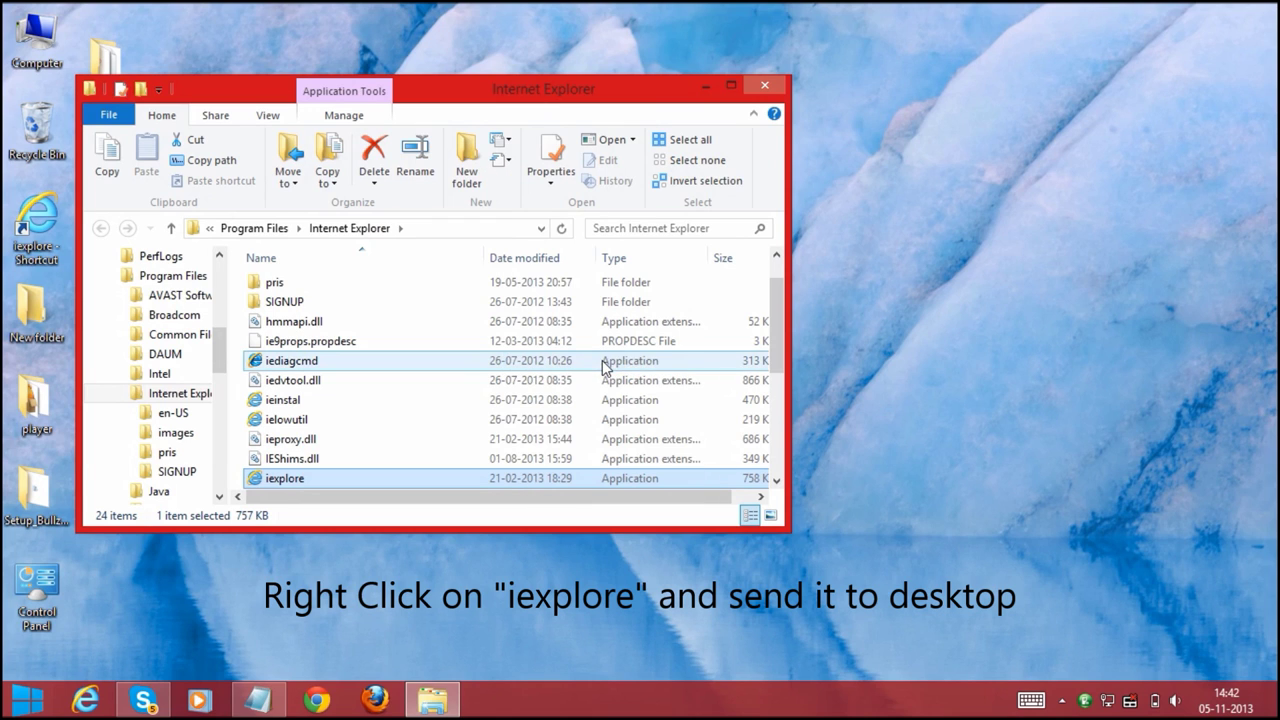
{"action": "left_click", "coordinate": [778, 84]}
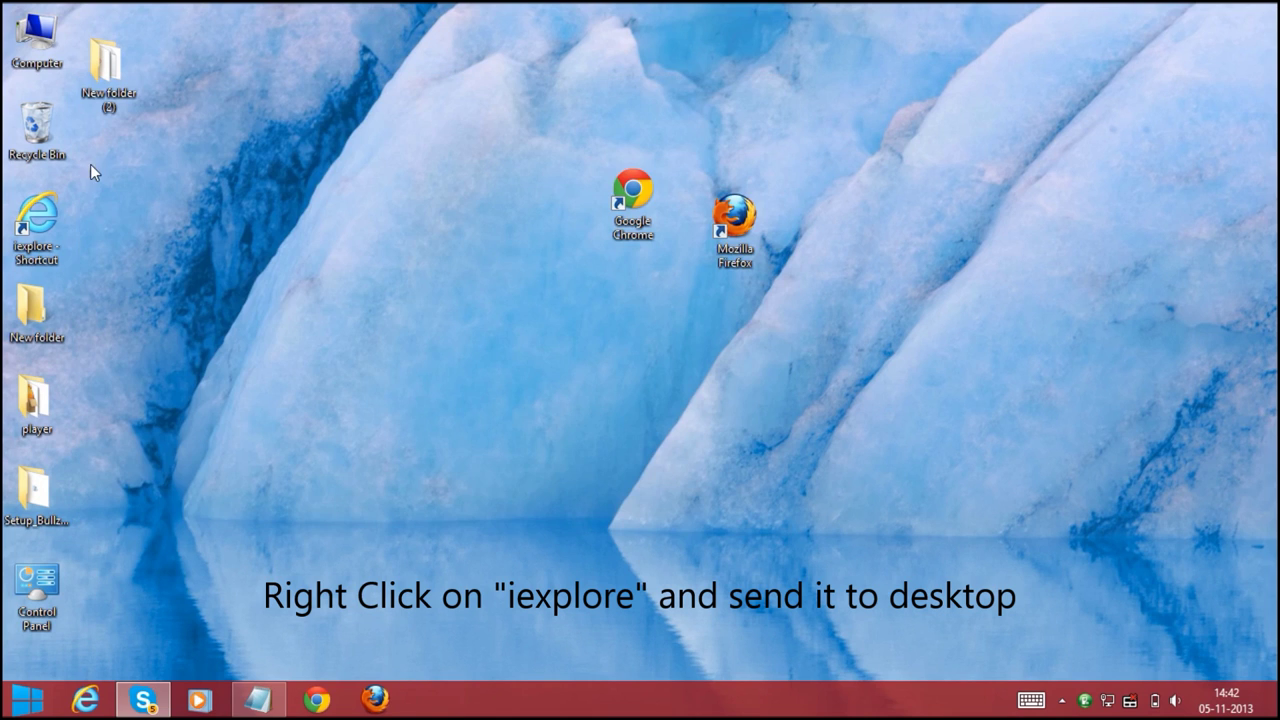
Step: Rename the new iexplore shortcut on the desktop to "internet explorer"
{"action": "right_click", "coordinate": [50, 251]}
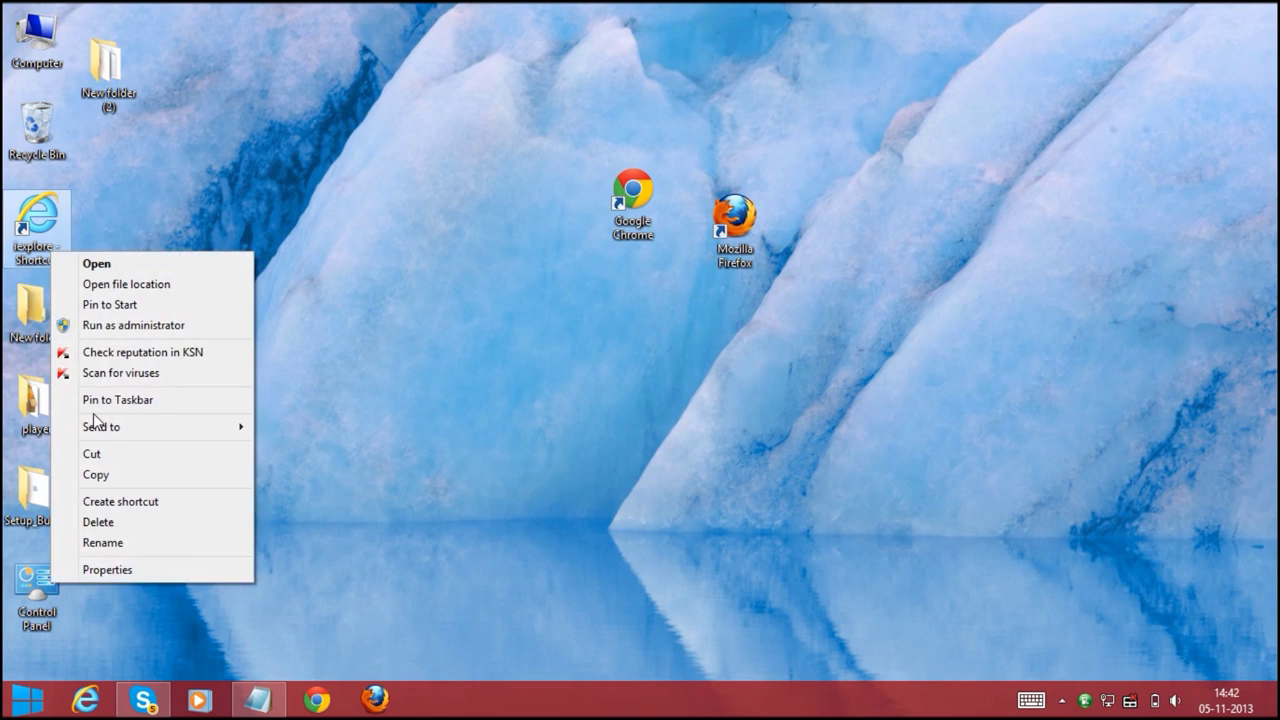
{"action": "left_click", "coordinate": [122, 543]}
{"action": "type", "text": "internet "}
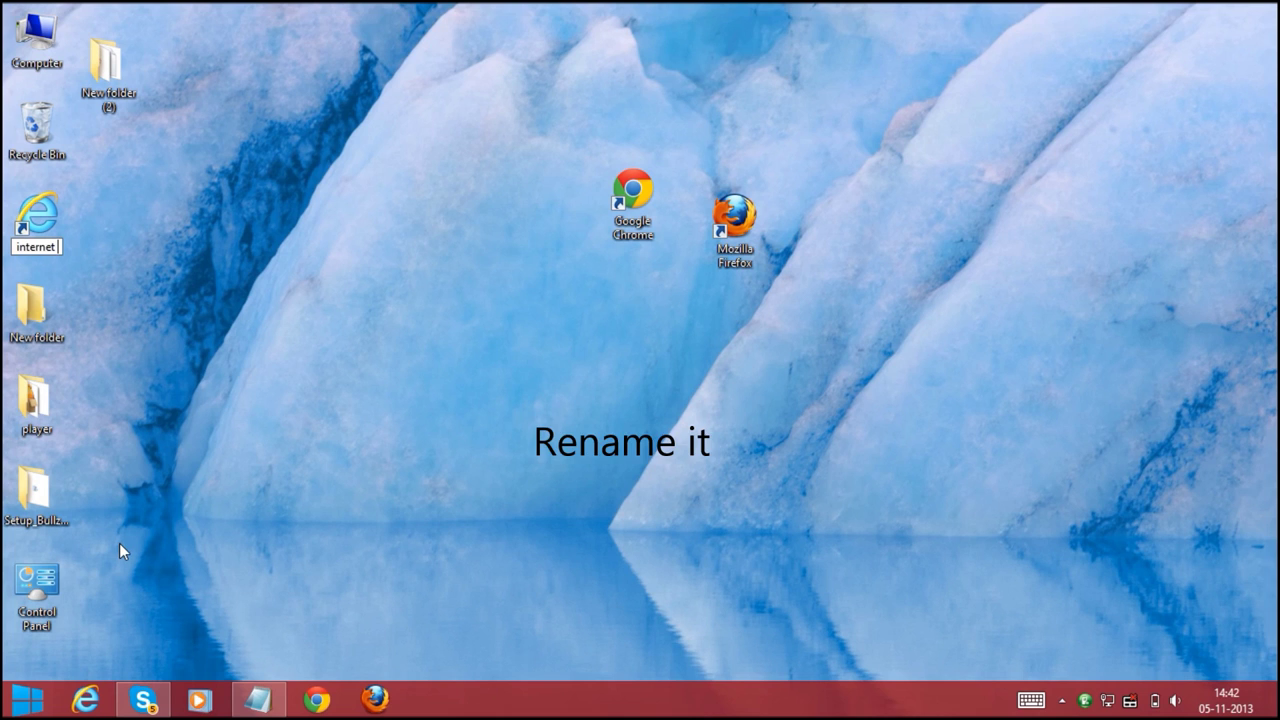
{"action": "type", "text": "explorer"}
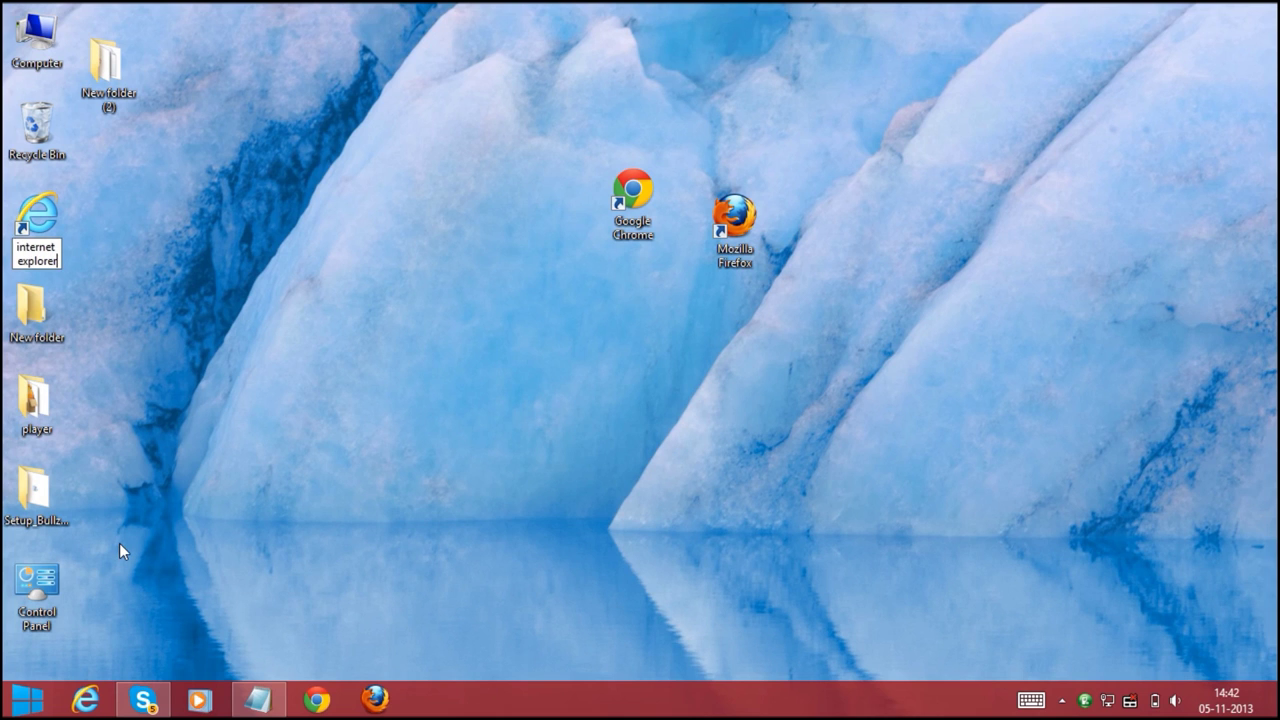
{"action": "key", "text": "Return"}
Step: Compare the start pages opened by the new desktop Internet Explorer shortcut and the old pinned taskbar shortcut, closing the browser after each launch
{"action": "double_click", "coordinate": [38, 228]}
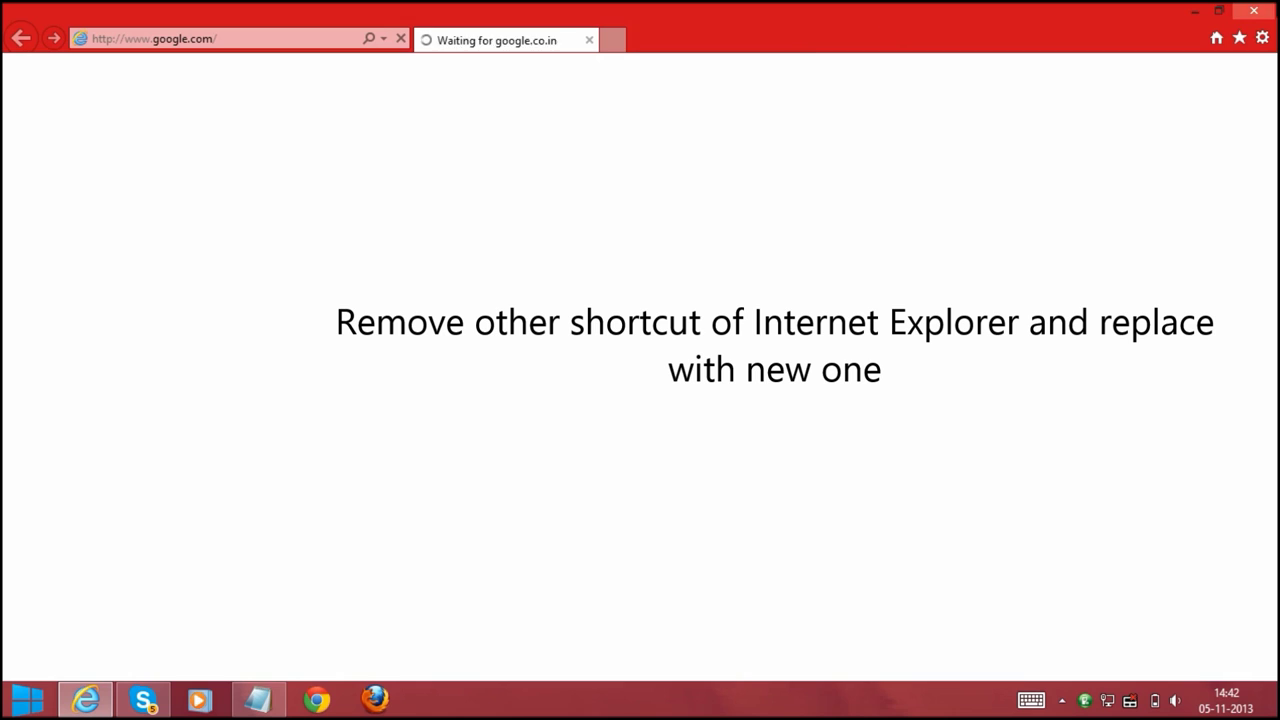
{"action": "left_click", "coordinate": [88, 707]}
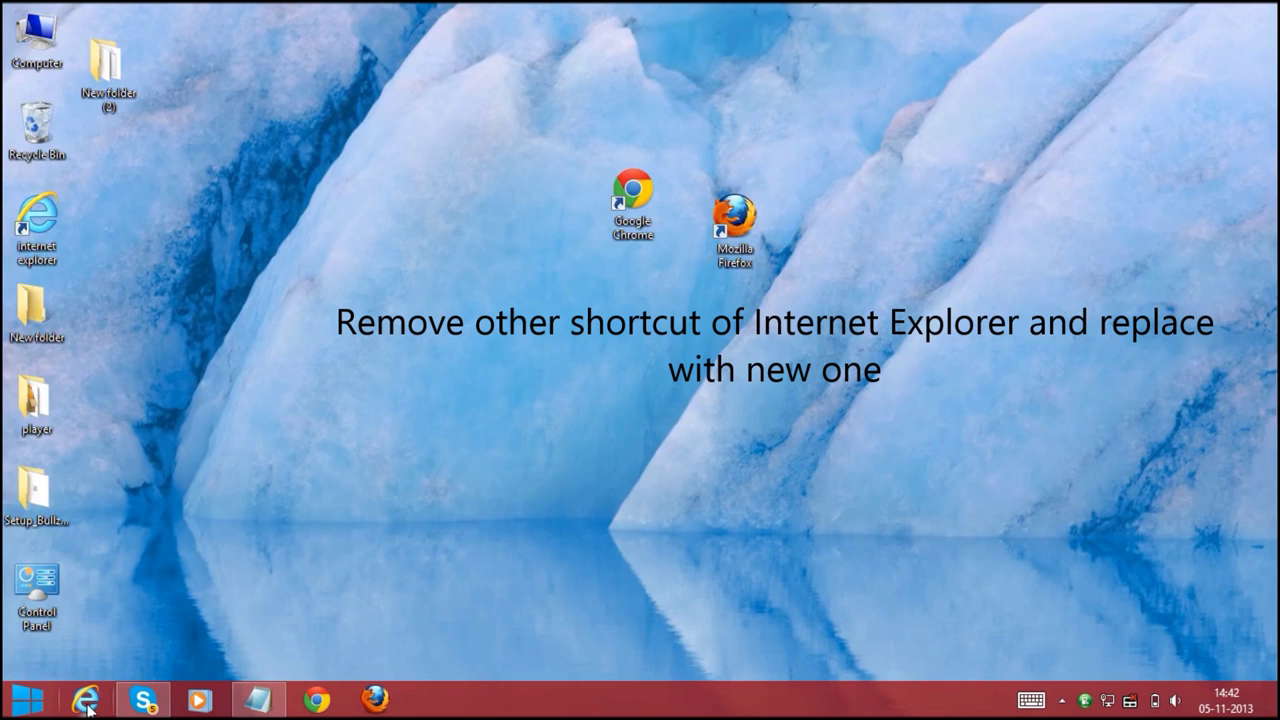
{"action": "right_click", "coordinate": [88, 707]}
{"action": "left_click", "coordinate": [88, 707]}
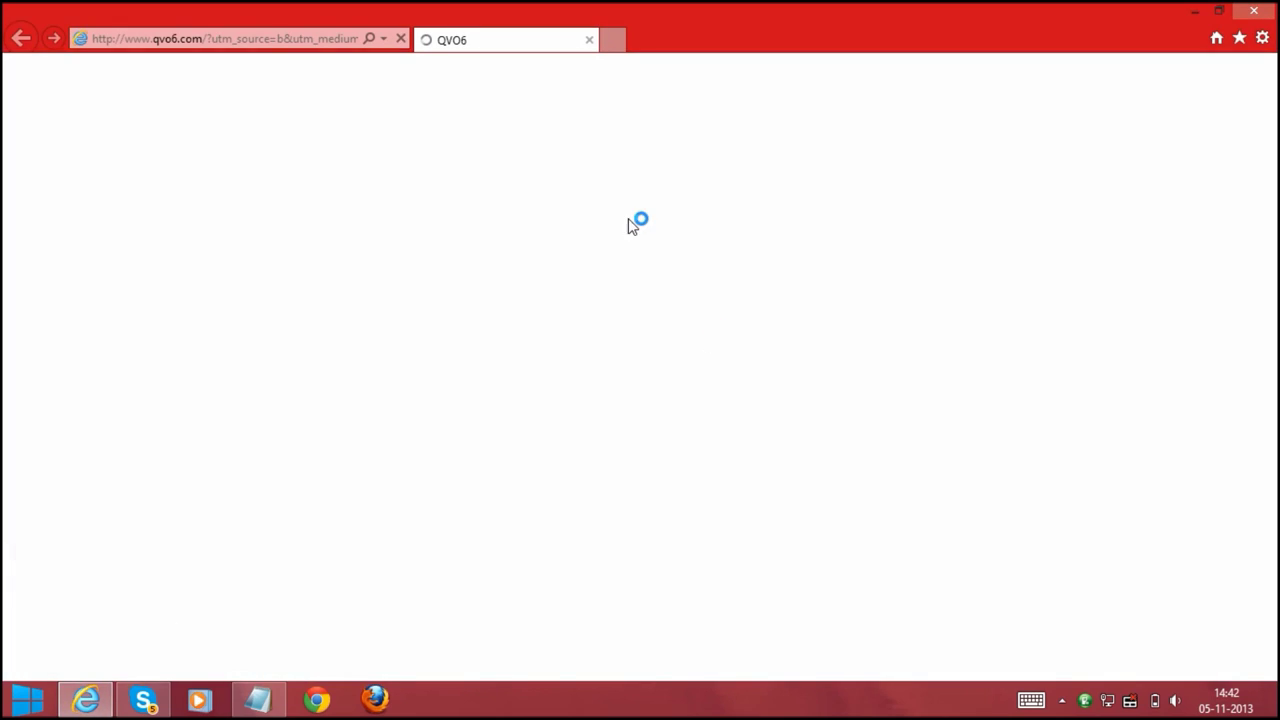
{"action": "left_click", "coordinate": [157, 40]}
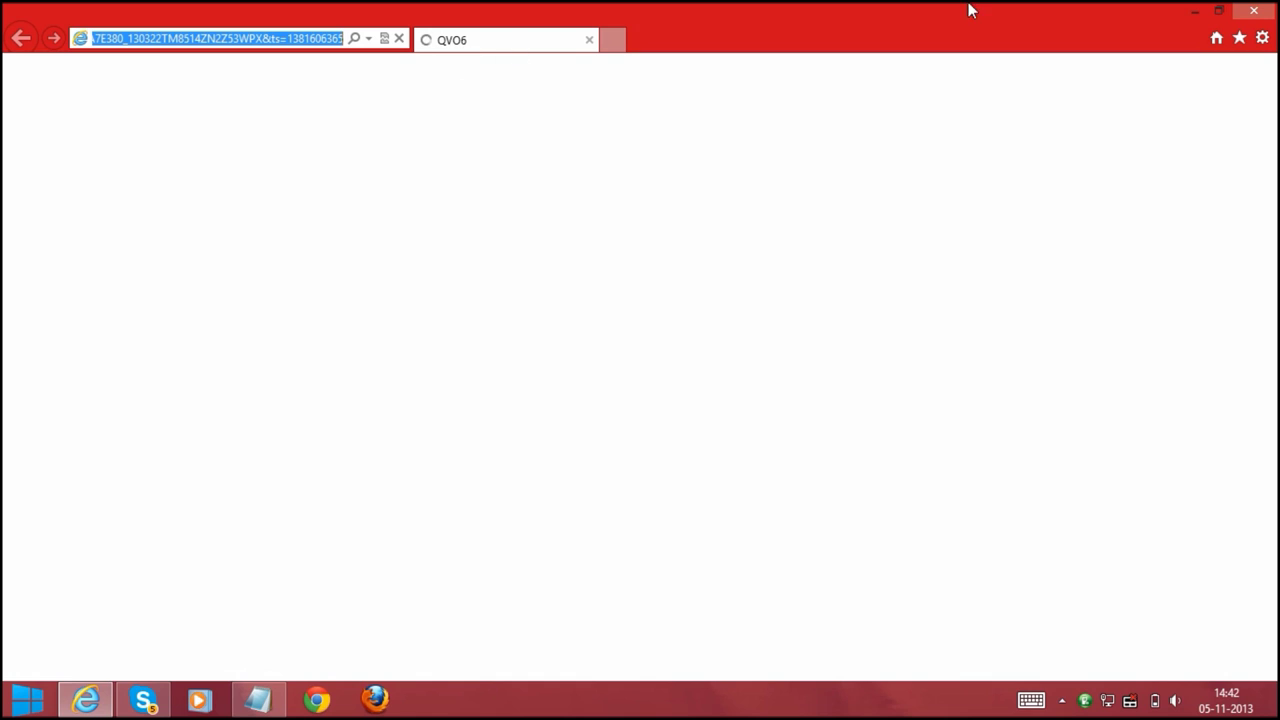
{"action": "left_click", "coordinate": [105, 703]}
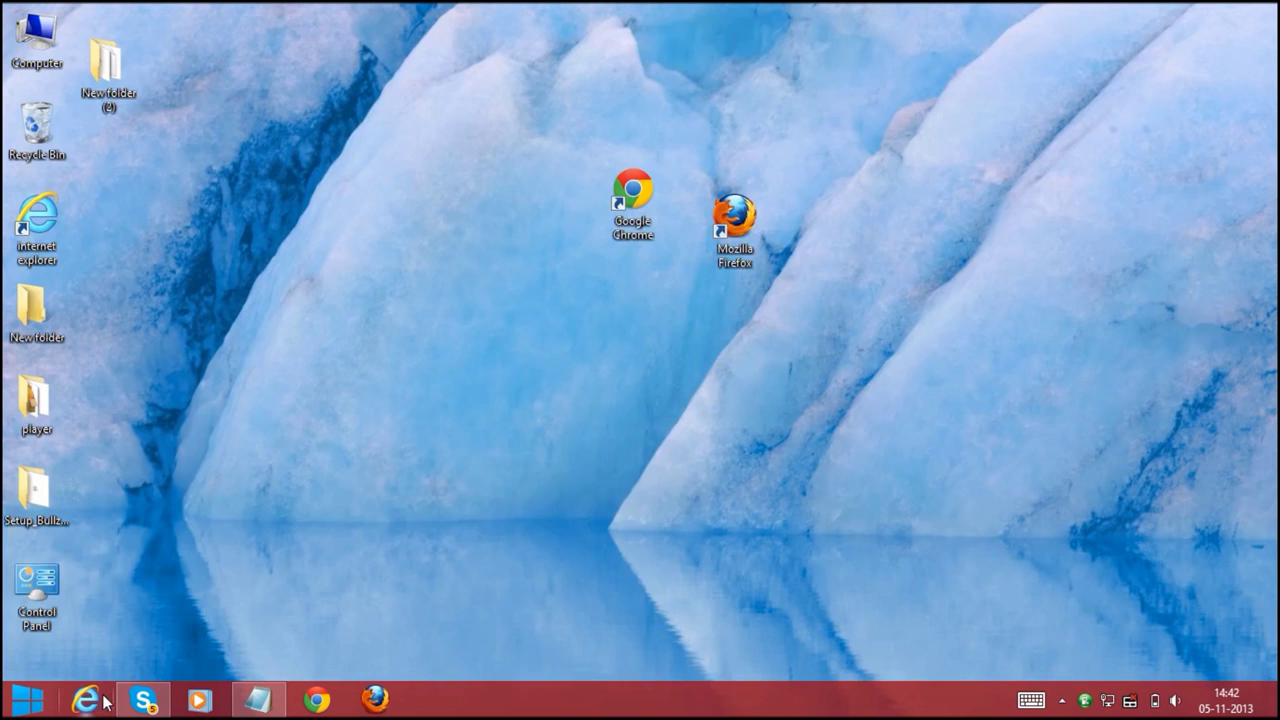
Step: Replace the old Internet Explorer taskbar shortcut with the new desktop one and launch it to check the start page
{"action": "right_click", "coordinate": [105, 703]}
{"action": "left_click", "coordinate": [96, 648]}
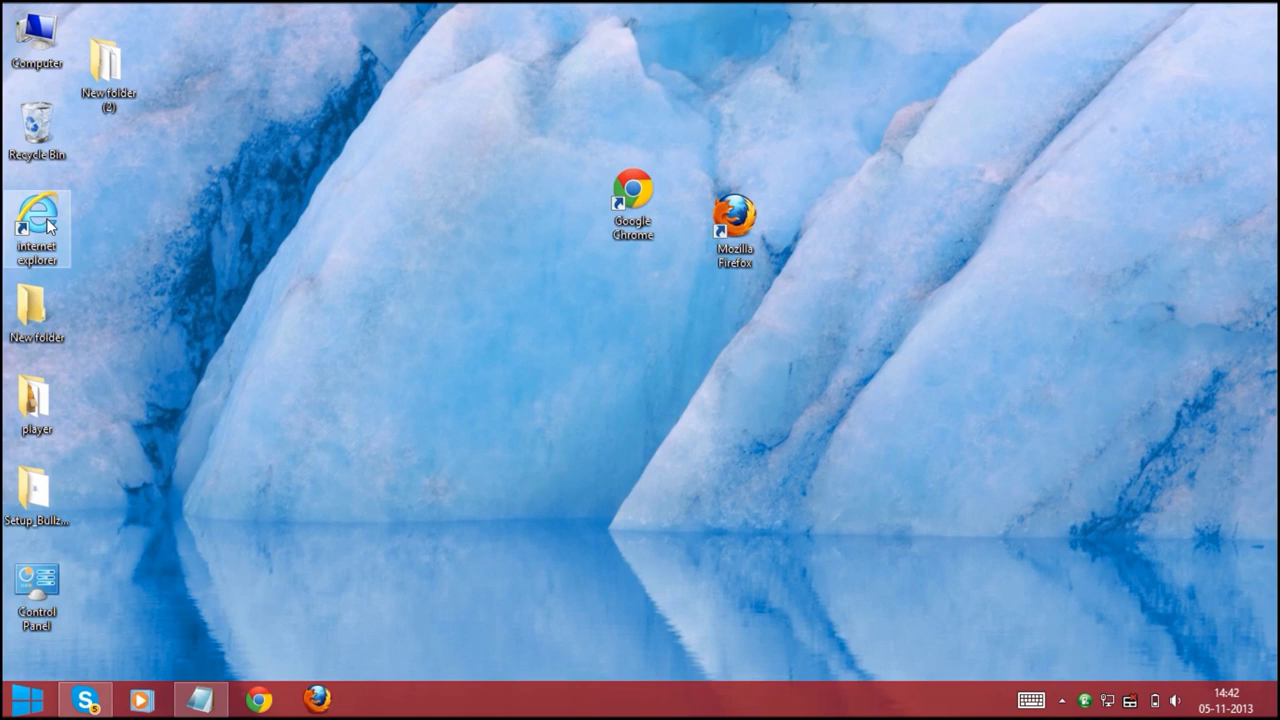
{"action": "left_click_drag", "start_coordinate": [37, 213], "coordinate": [80, 698]}
{"action": "left_click", "coordinate": [88, 698]}
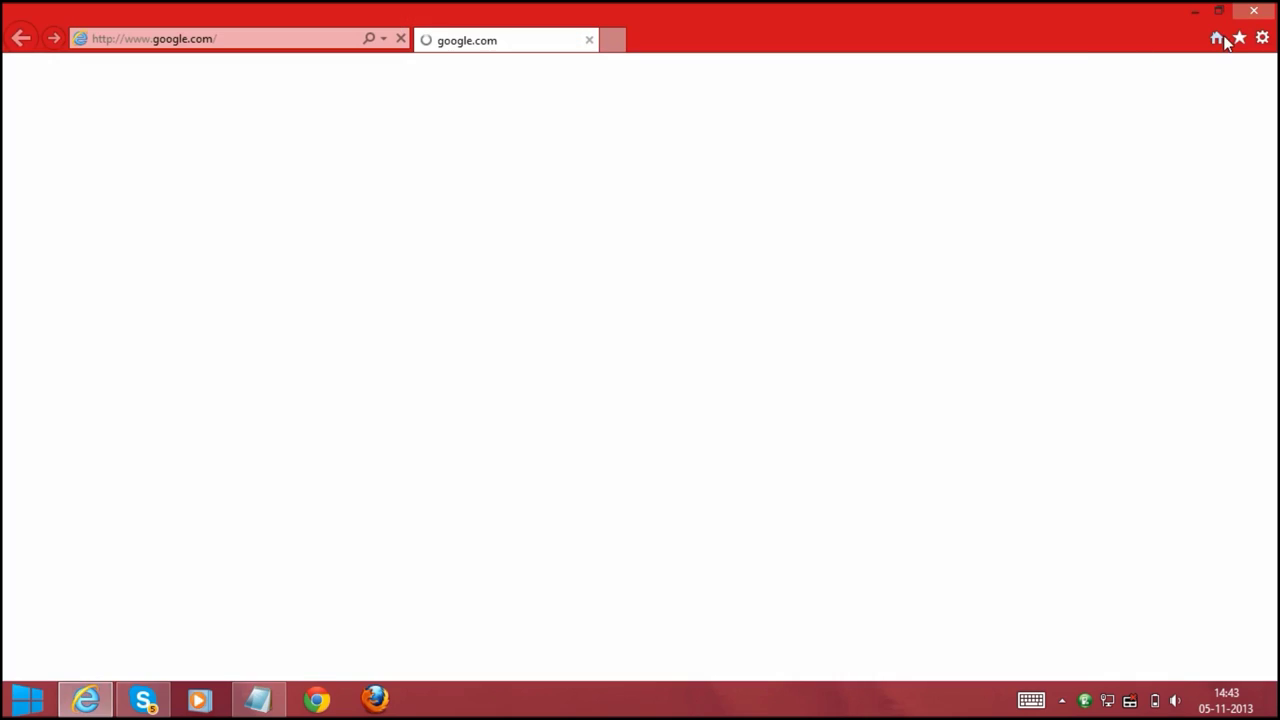
{"action": "mouse_move", "coordinate": [1274, 6]}
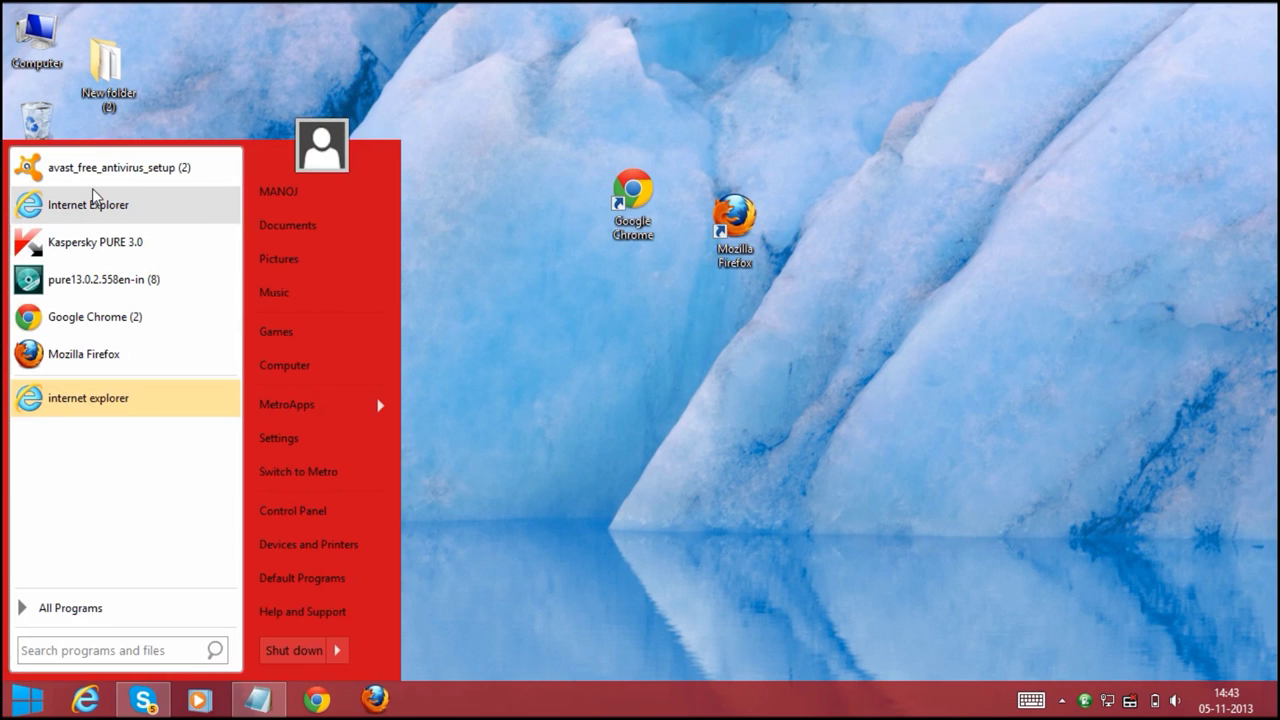
Step: Unpin the old Internet Explorer entry from the Start menu and pin the new "internet explorer" shortcut there
{"action": "right_click", "coordinate": [70, 206]}
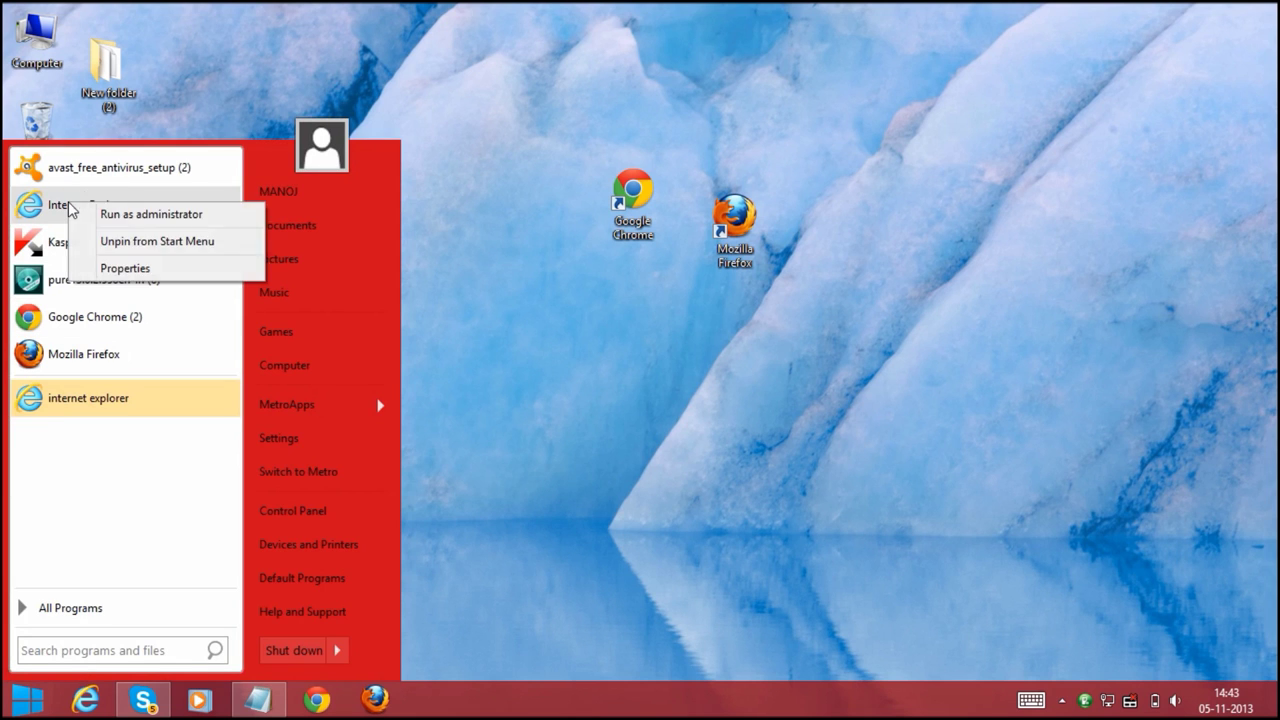
{"action": "left_click", "coordinate": [205, 241]}
{"action": "right_click", "coordinate": [135, 362]}
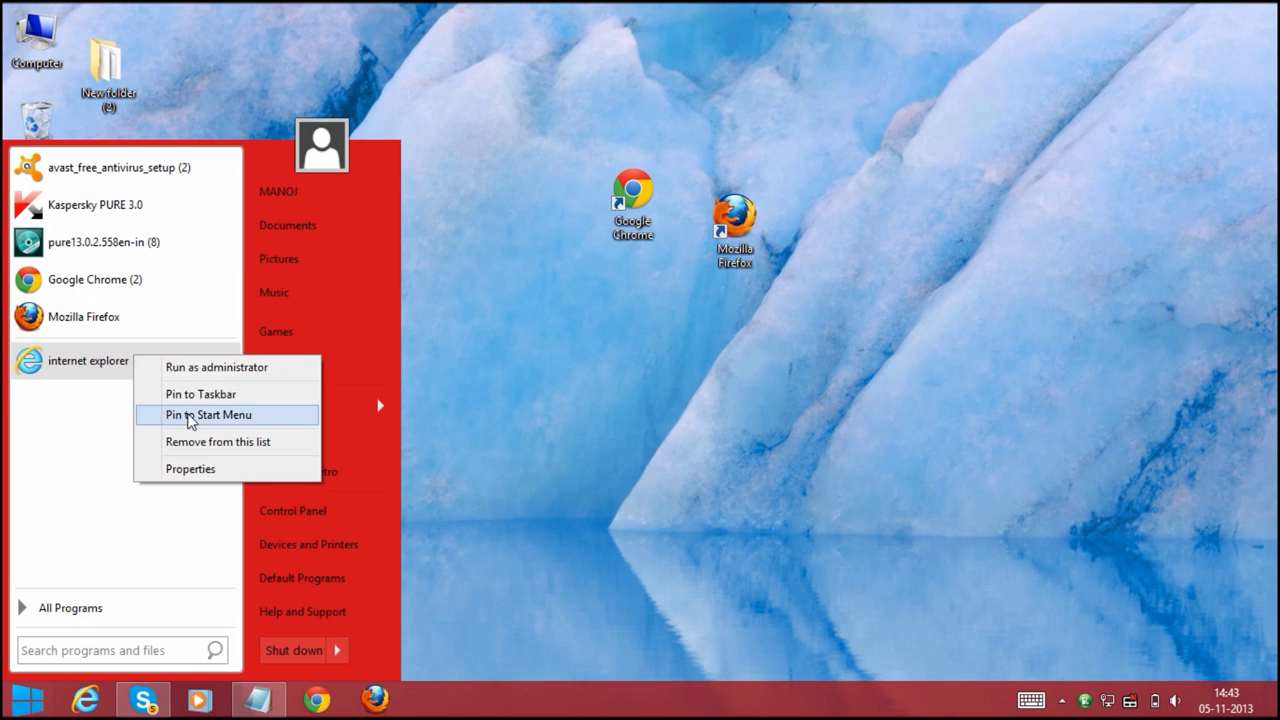
{"action": "left_click", "coordinate": [192, 415]}
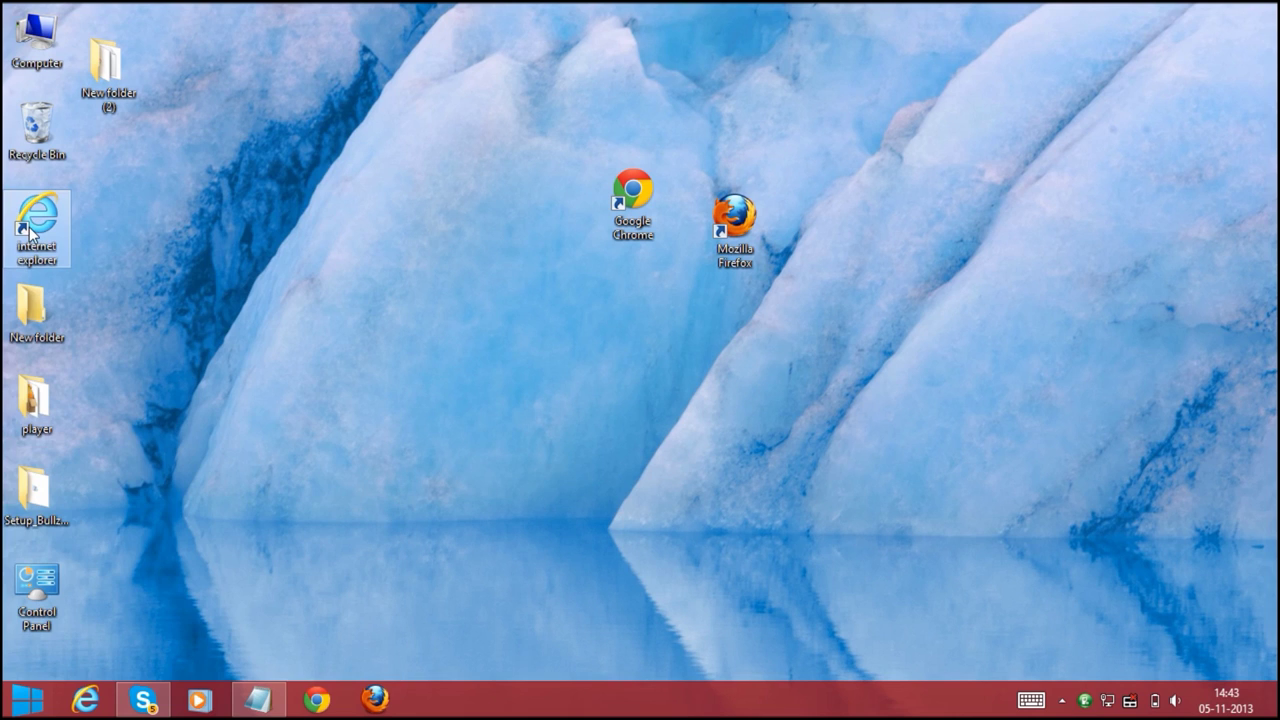
{"action": "right_click", "coordinate": [30, 232]}
{"action": "left_click", "coordinate": [118, 281]}
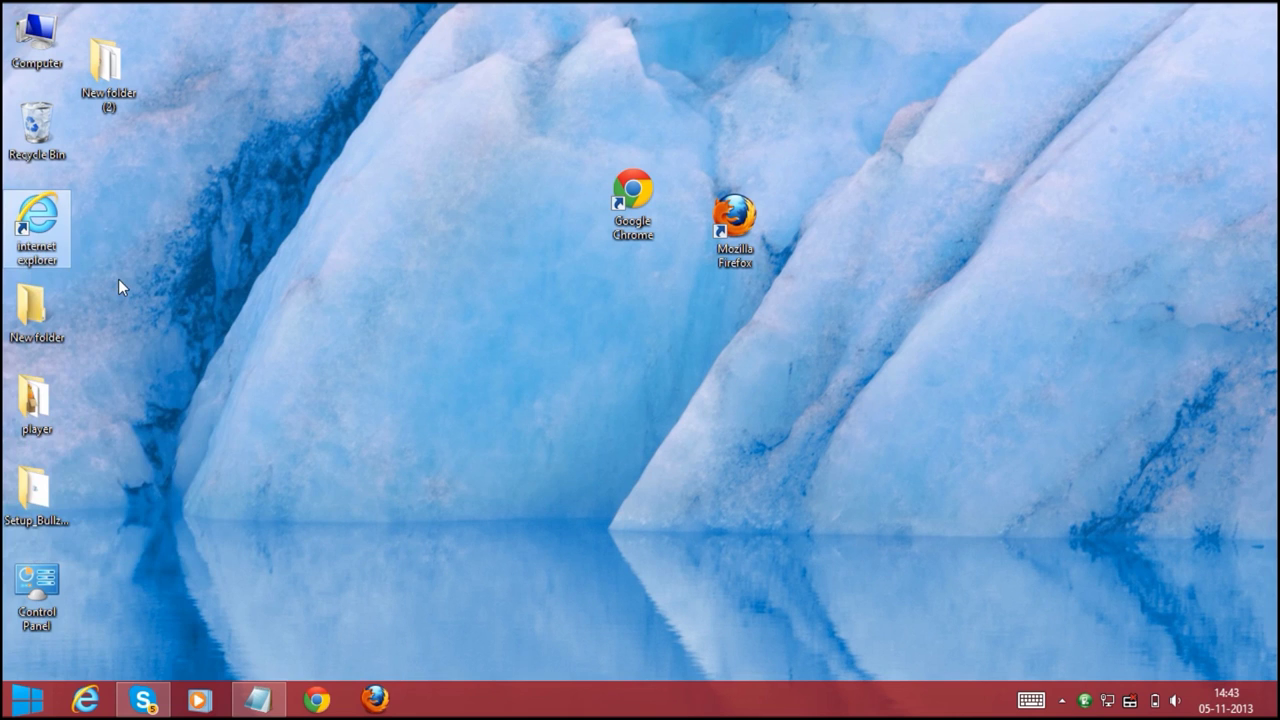
Step: Launch the new Internet Explorer entry from the Start menu to check its start page, and close the browser
{"action": "left_click", "coordinate": [27, 700]}
{"action": "left_click", "coordinate": [96, 346]}
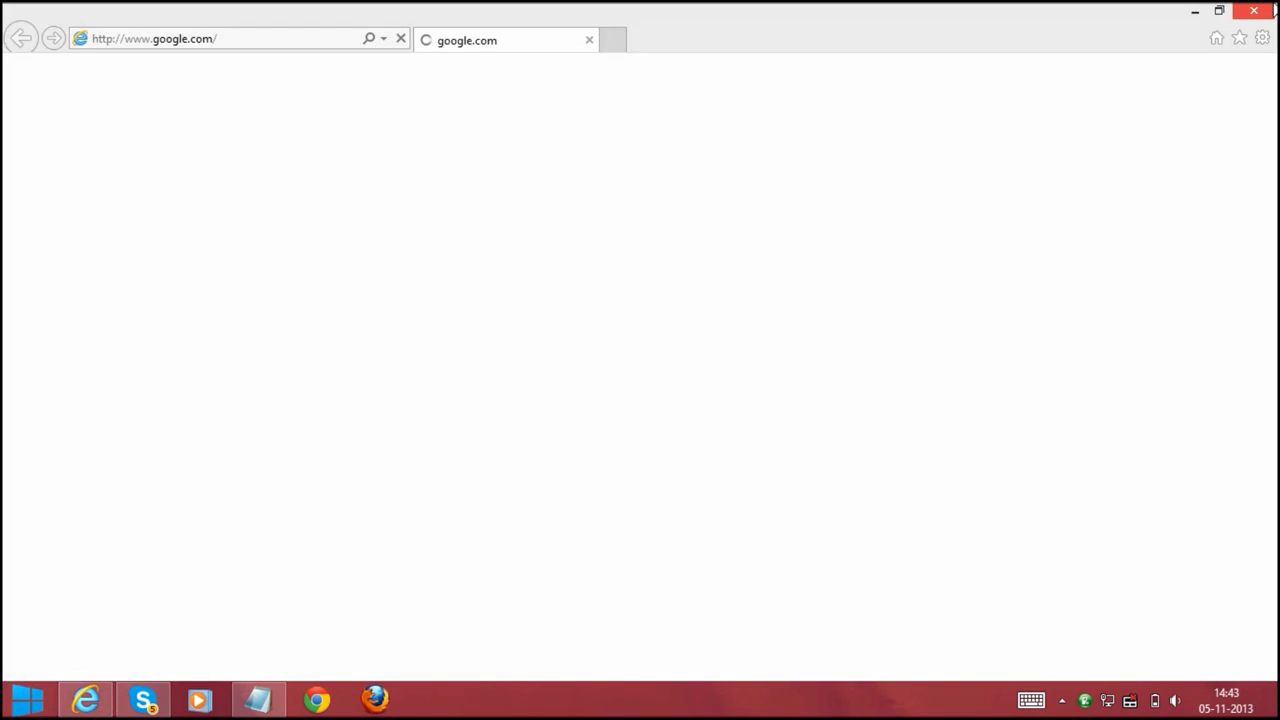
{"action": "left_click", "coordinate": [1274, 6]}
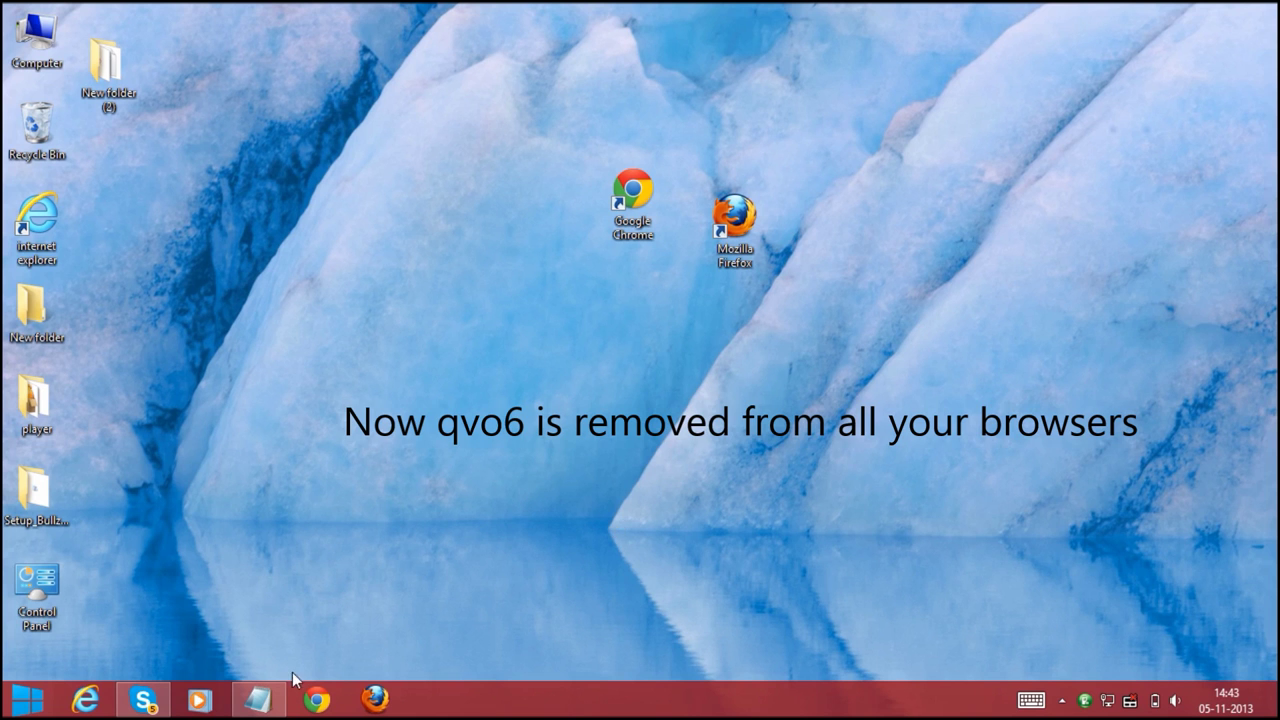
Step: Open Firefox, Chrome and Internet Explorer from their taskbar shortcuts to verify each browser's start page
{"action": "left_click", "coordinate": [389, 704]}
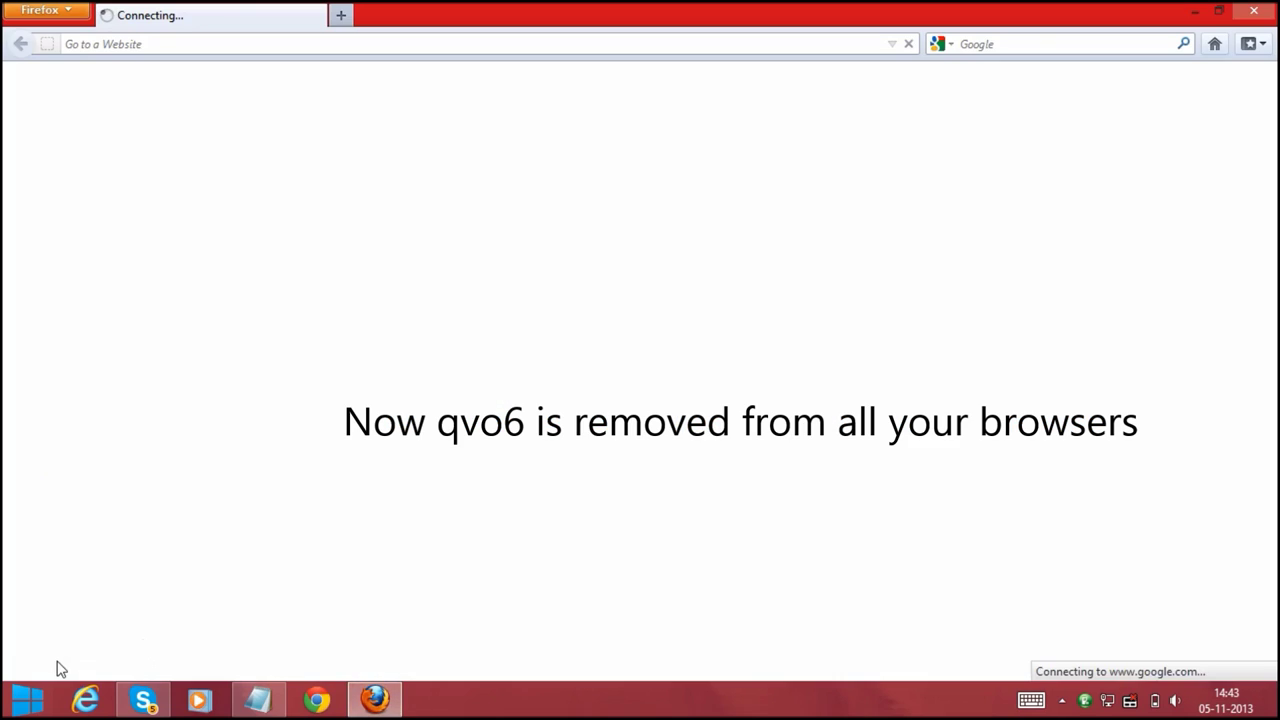
{"action": "left_click", "coordinate": [325, 703]}
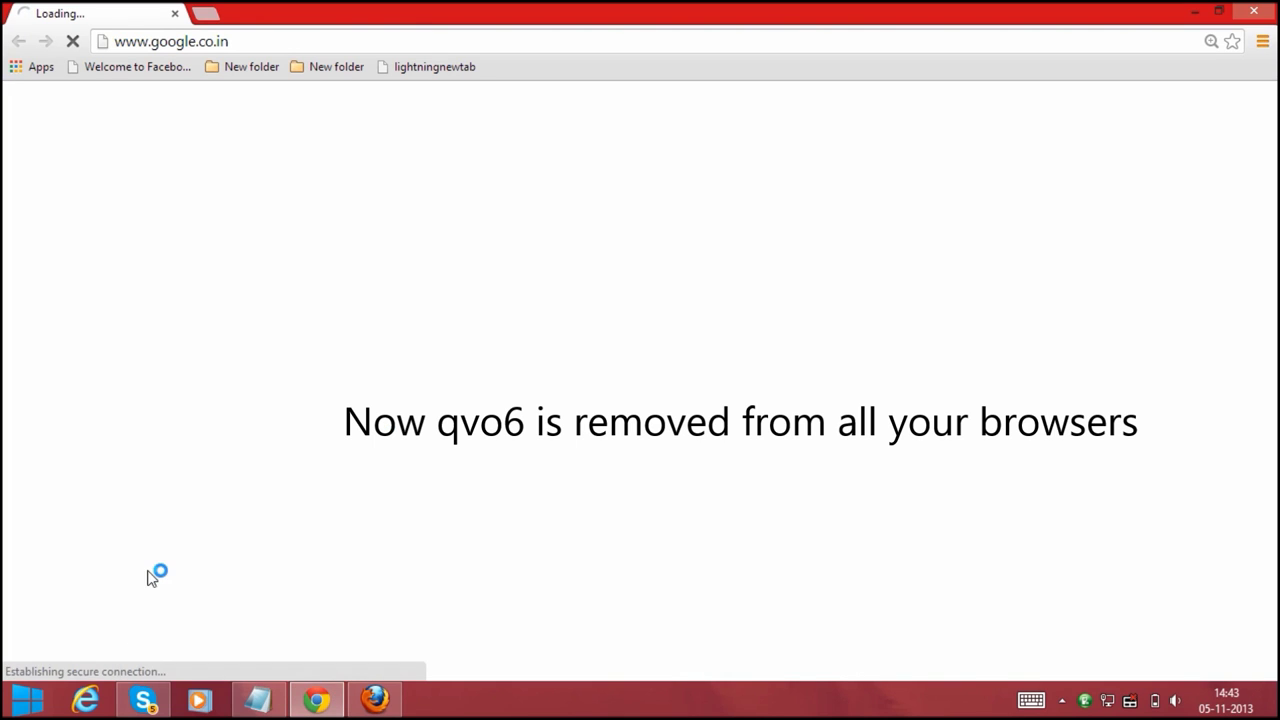
{"action": "left_click", "coordinate": [82, 706]}
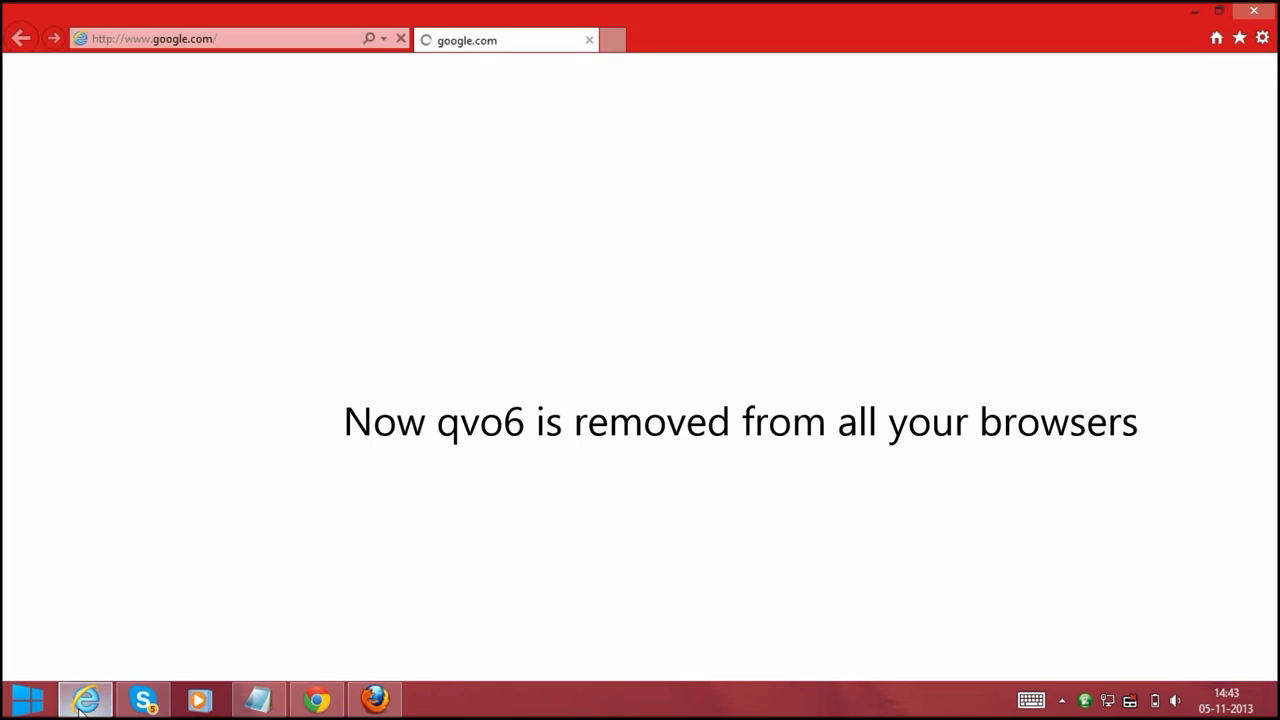